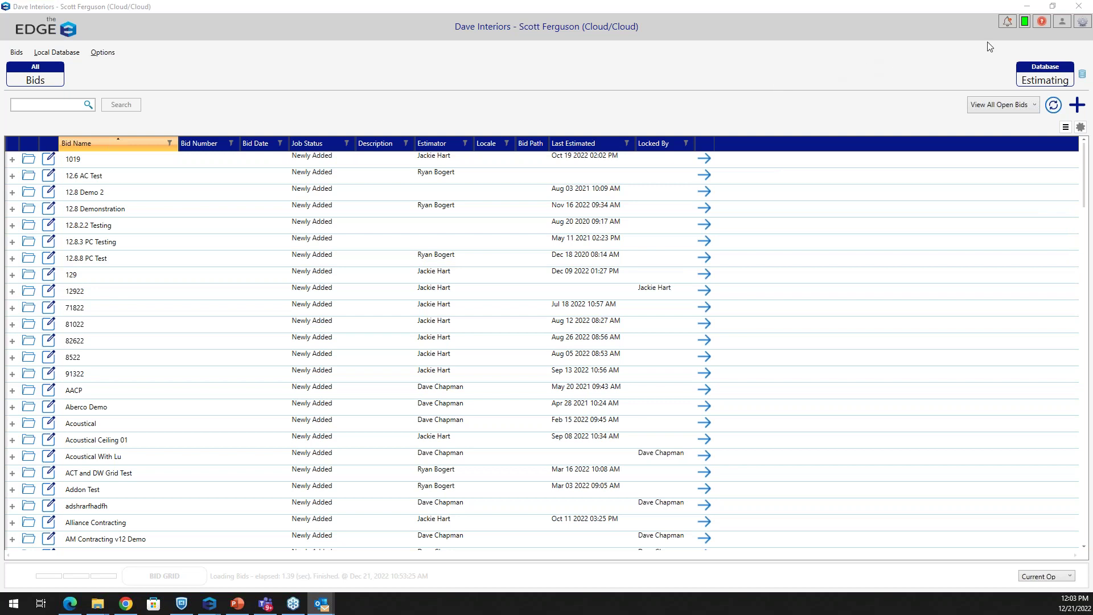
Switch to the Estimating Edge web portal and review the company's user accounts and its licenses
click(1084, 24)
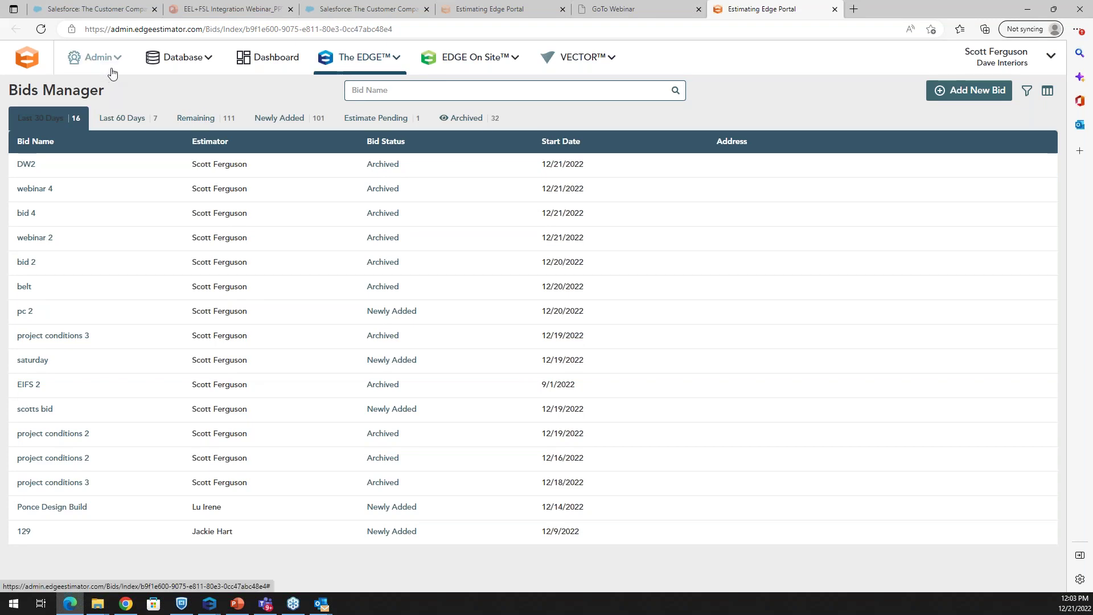
click(105, 62)
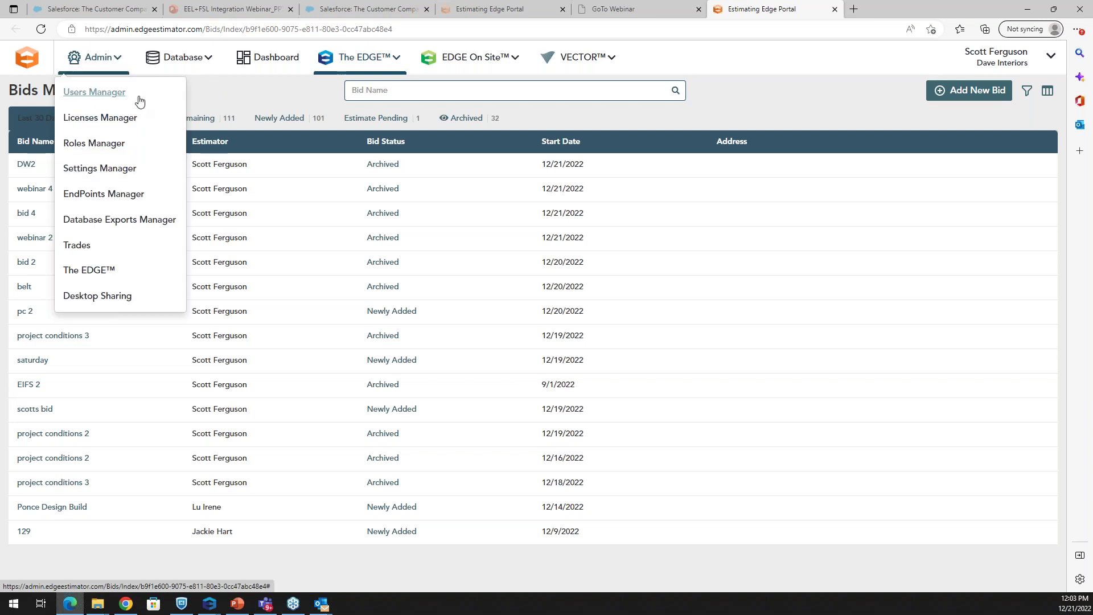
click(104, 96)
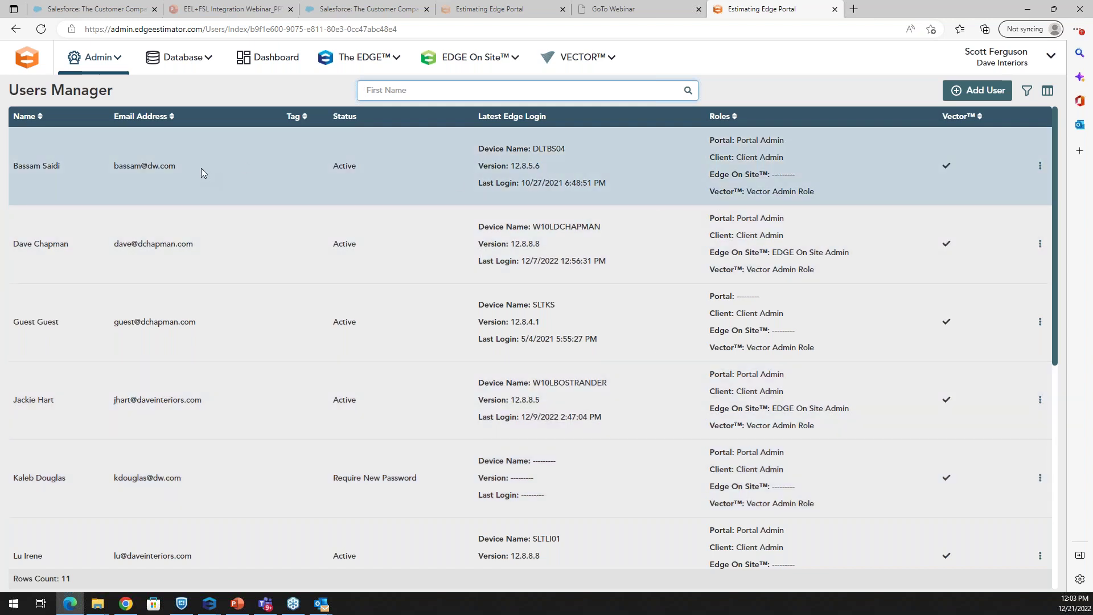
click(111, 57)
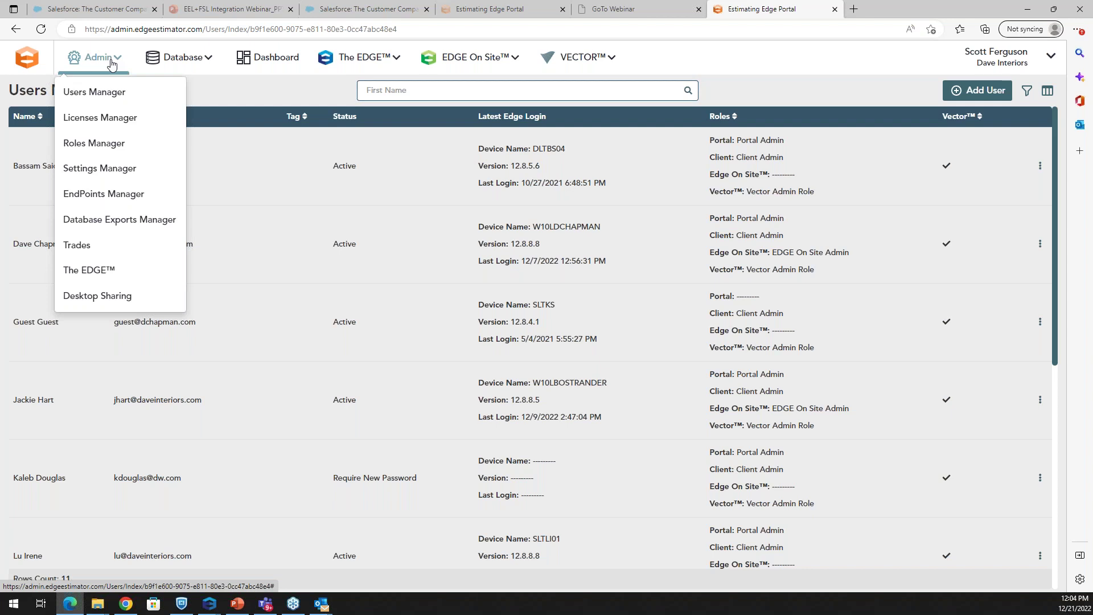
click(103, 121)
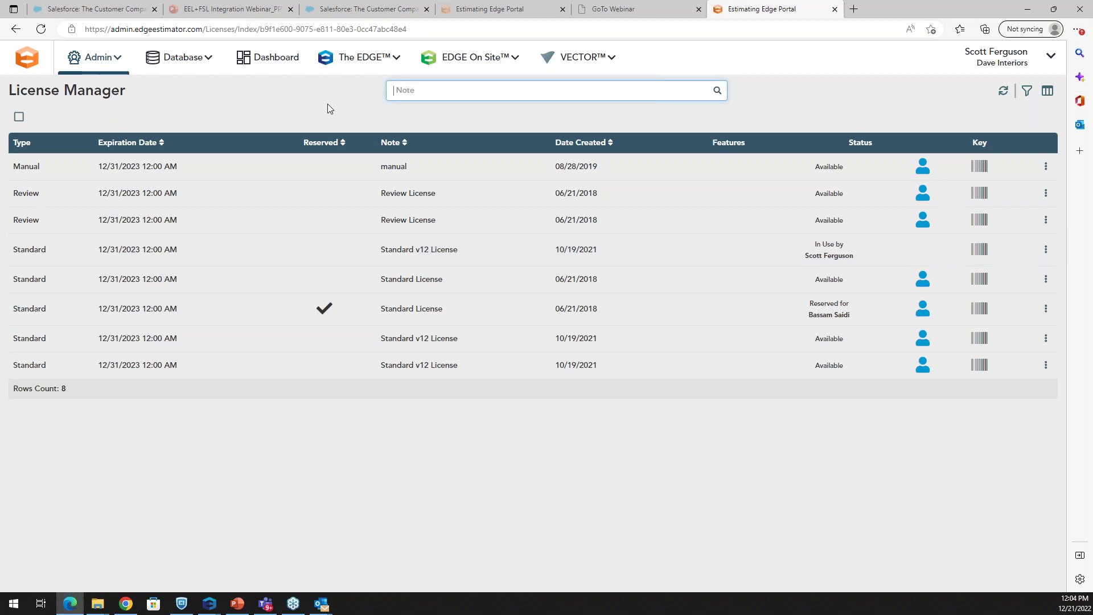
Review the Jr Estimator role's job permissions, toggling the Bid Modify permission off and back on, and close the role without saving
click(107, 58)
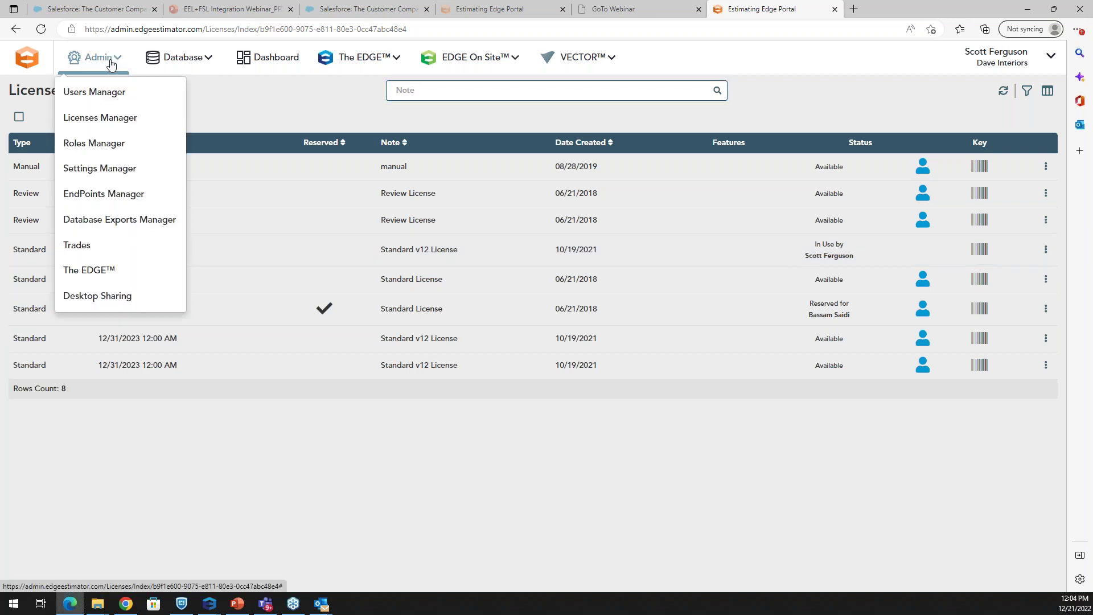
click(95, 144)
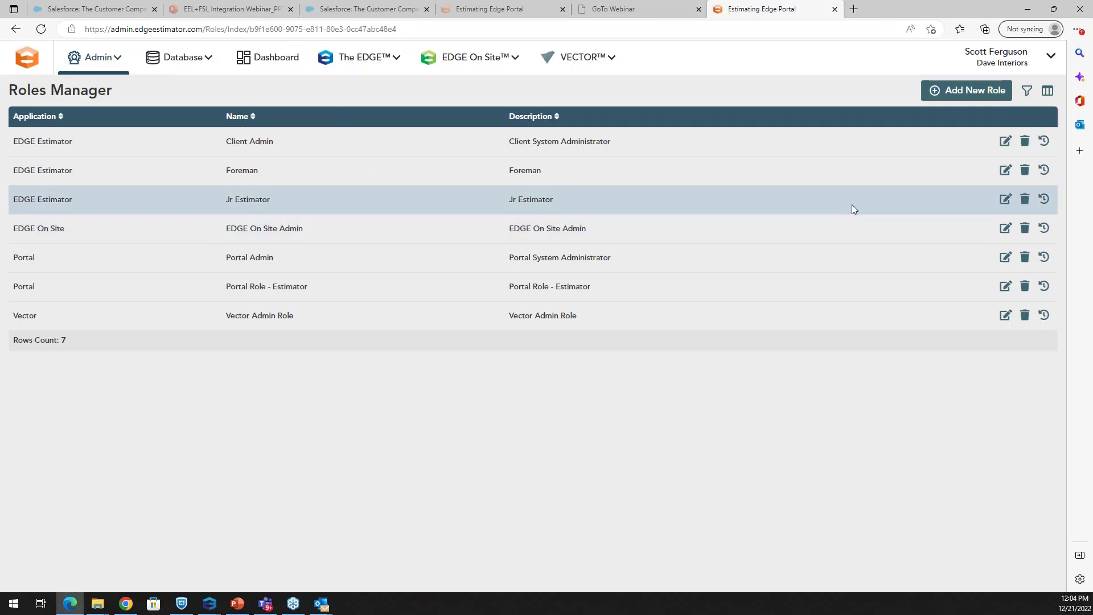
click(1005, 200)
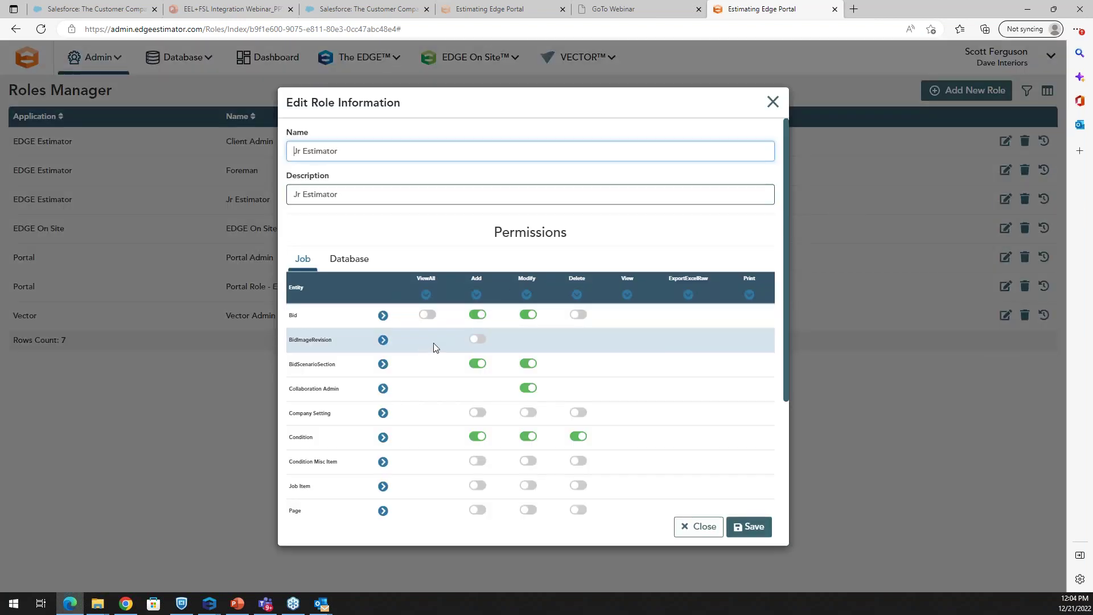
click(527, 322)
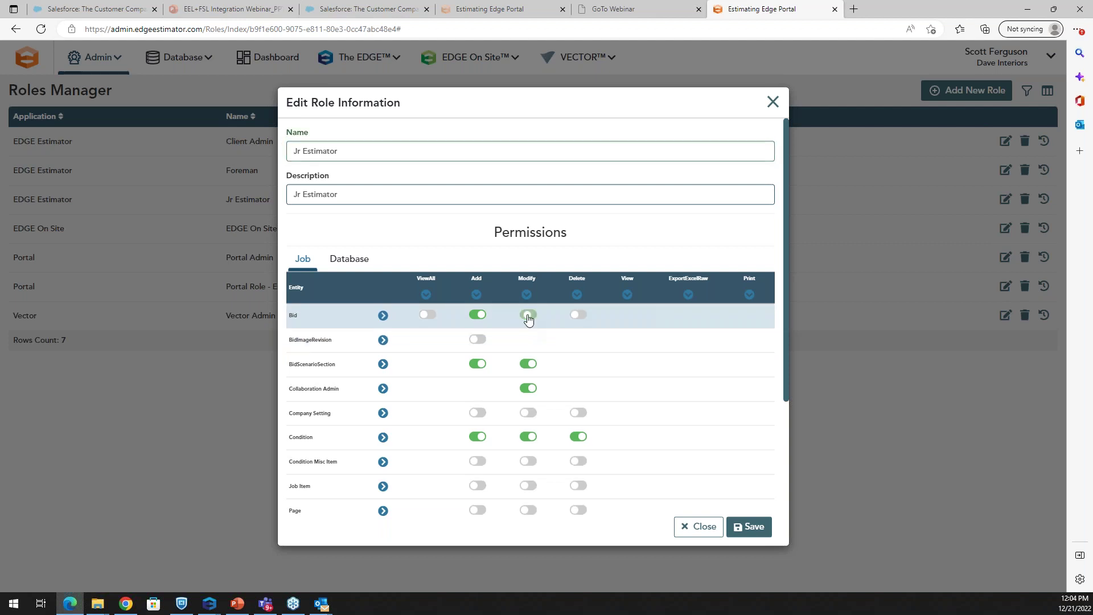
click(531, 322)
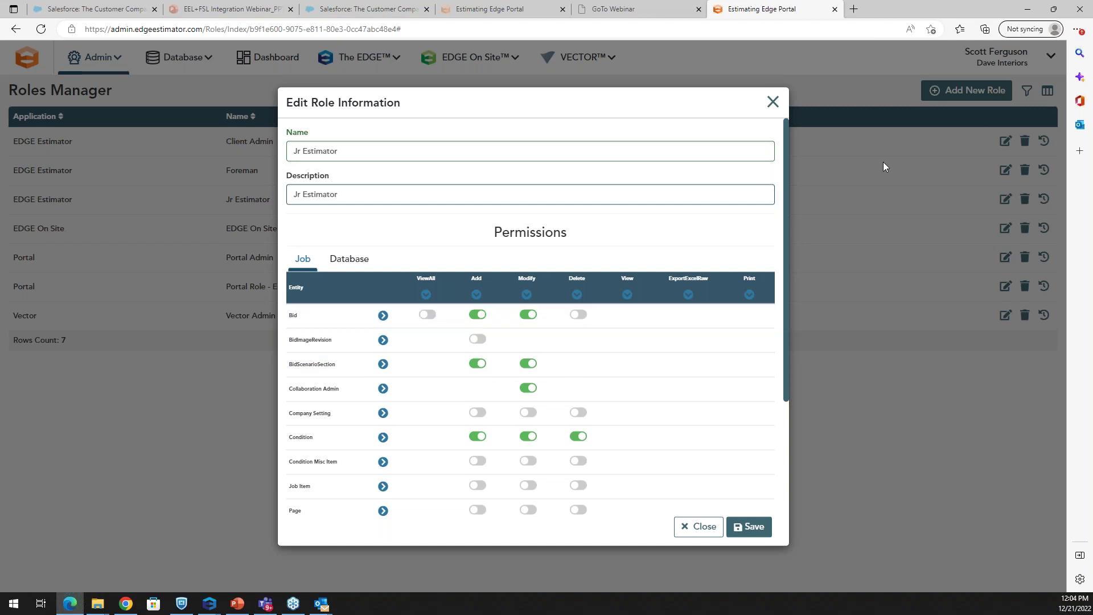
click(772, 102)
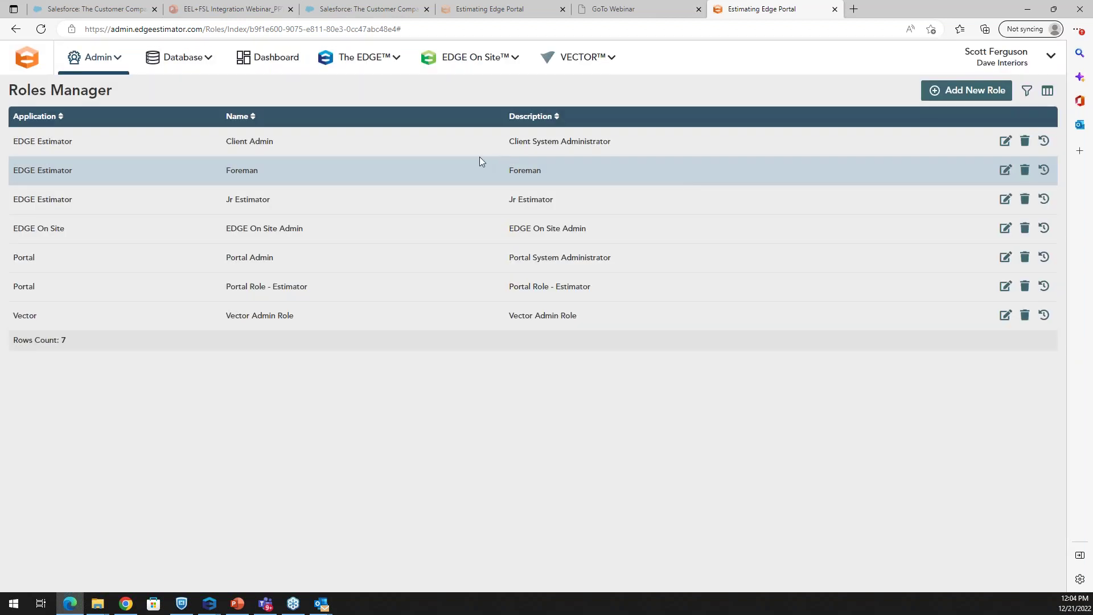
Examine the portal dashboard's gross price by bid status, new bids history, recent bids and device logins
click(189, 60)
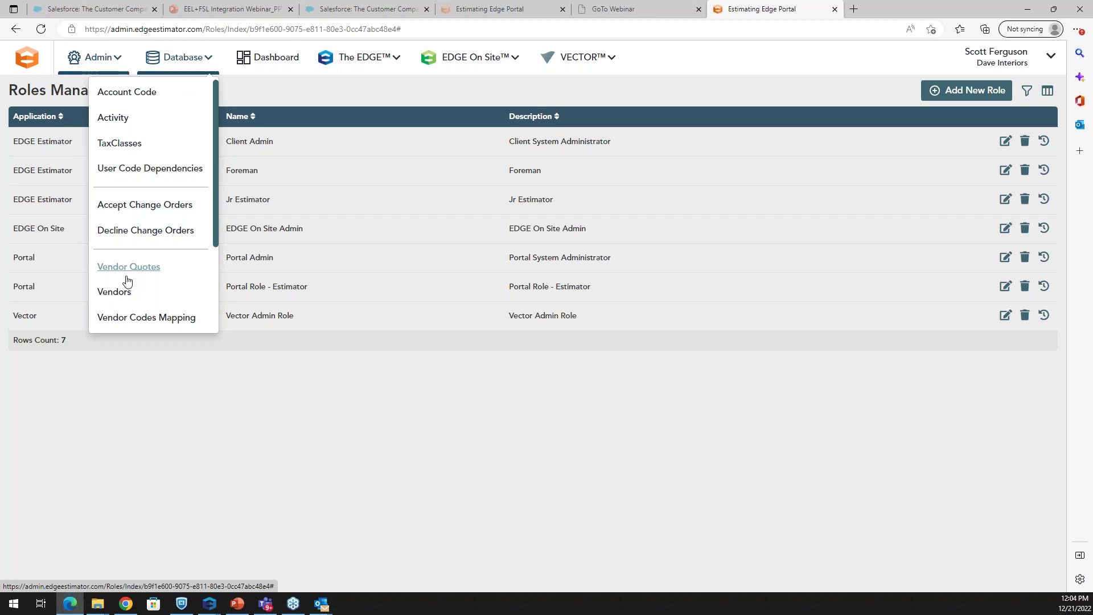
click(271, 59)
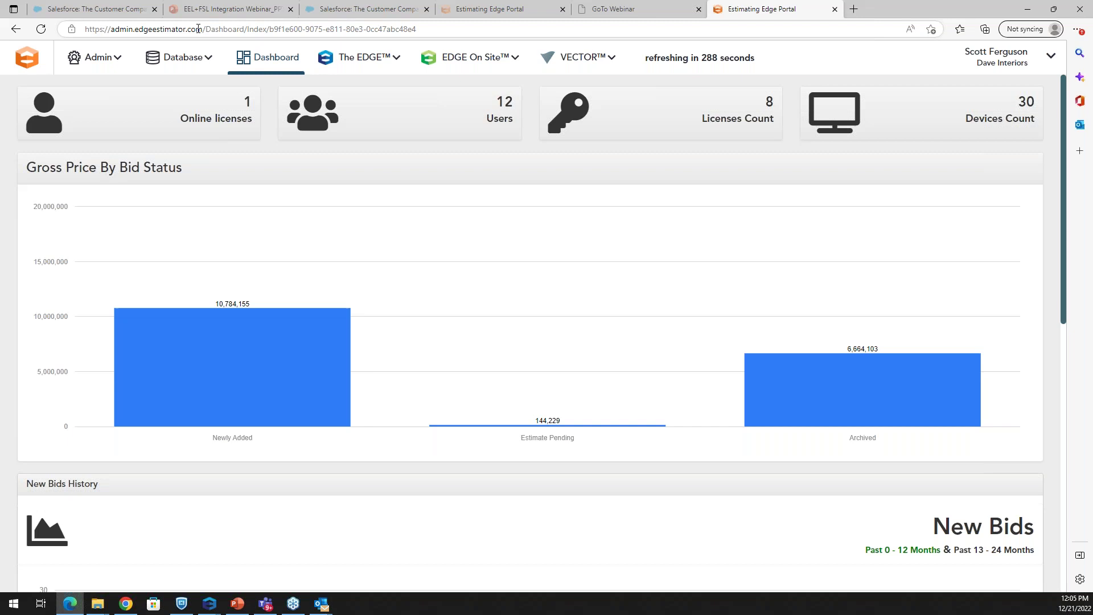
mouse_move(422, 257)
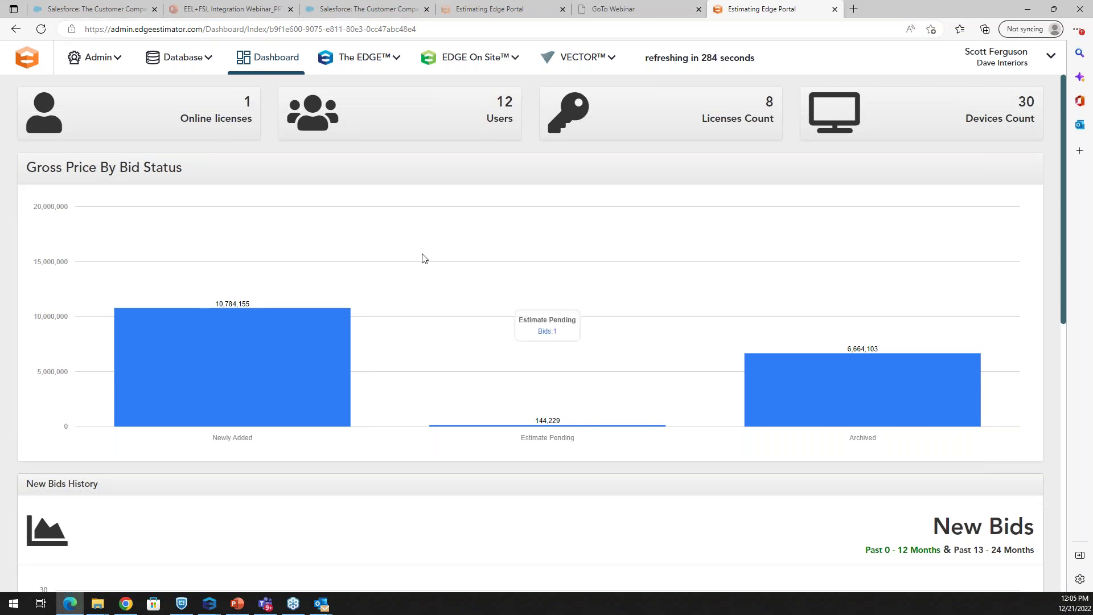
mouse_move(303, 267)
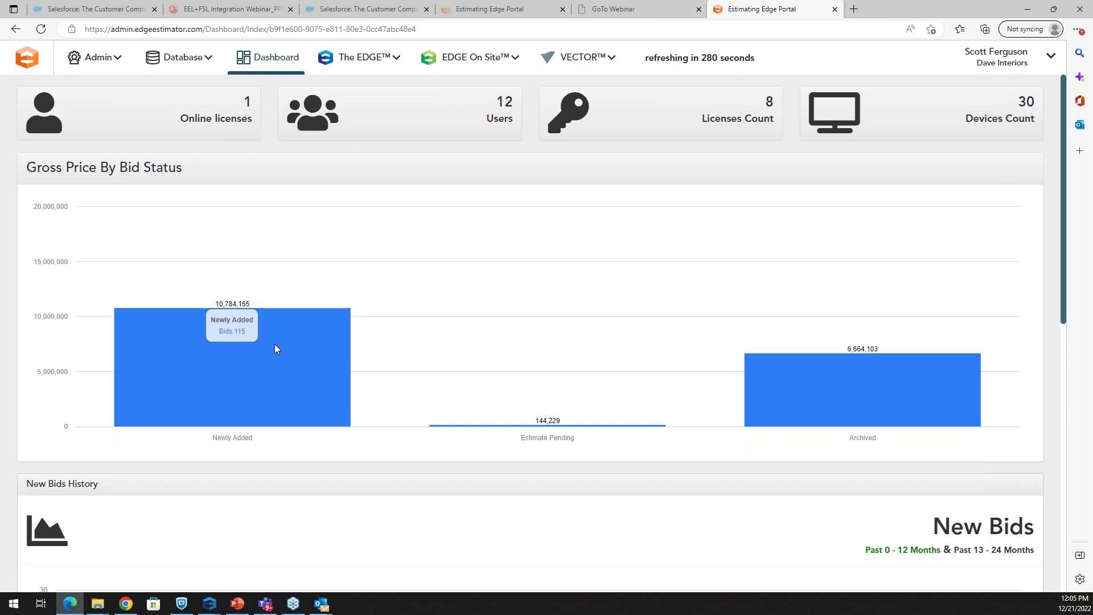
mouse_move(479, 392)
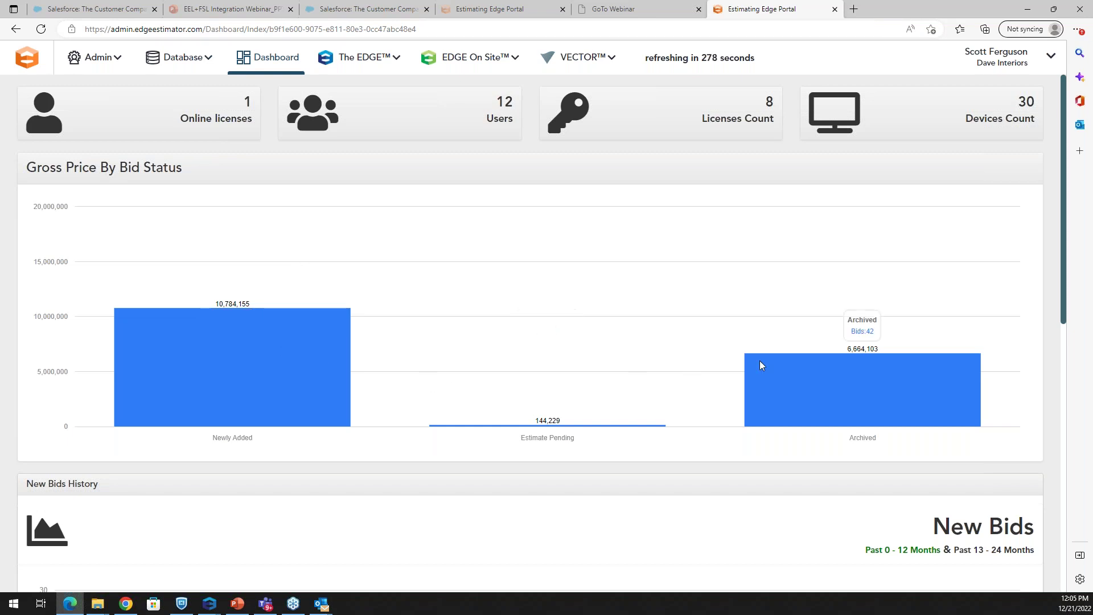
scroll(521, 318, down, 1)
scroll(521, 319, down, 2)
mouse_move(517, 373)
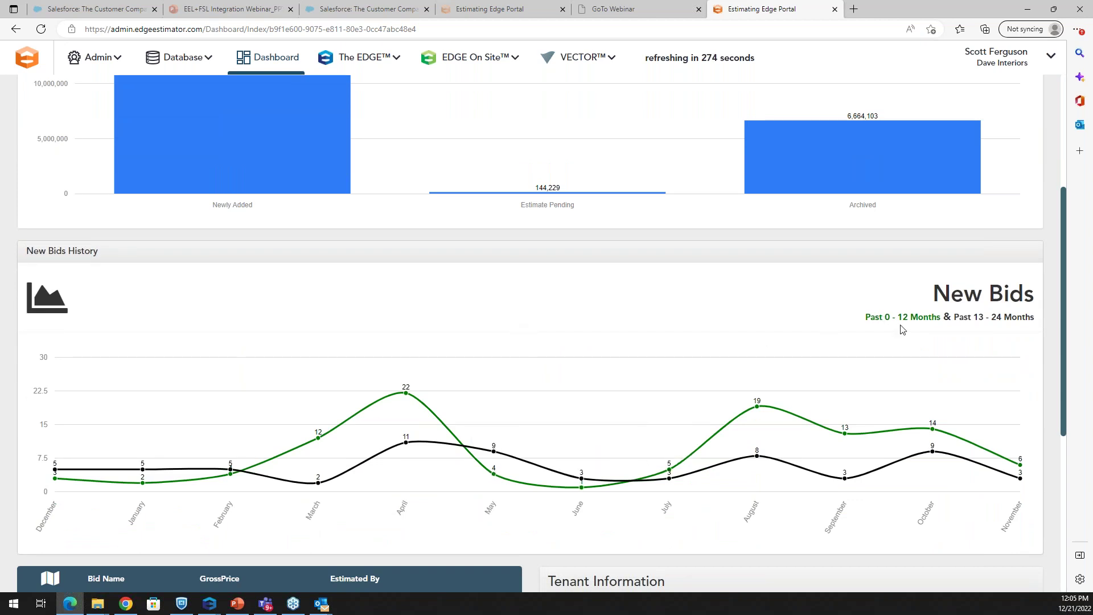
scroll(535, 350, down, 1)
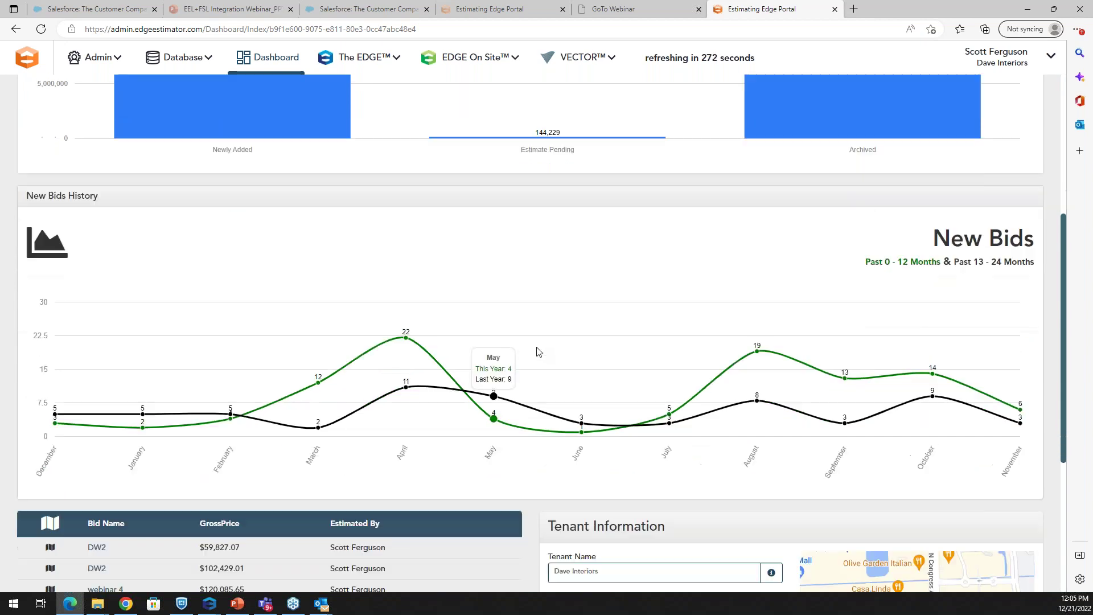
mouse_move(590, 385)
scroll(587, 385, down, 2)
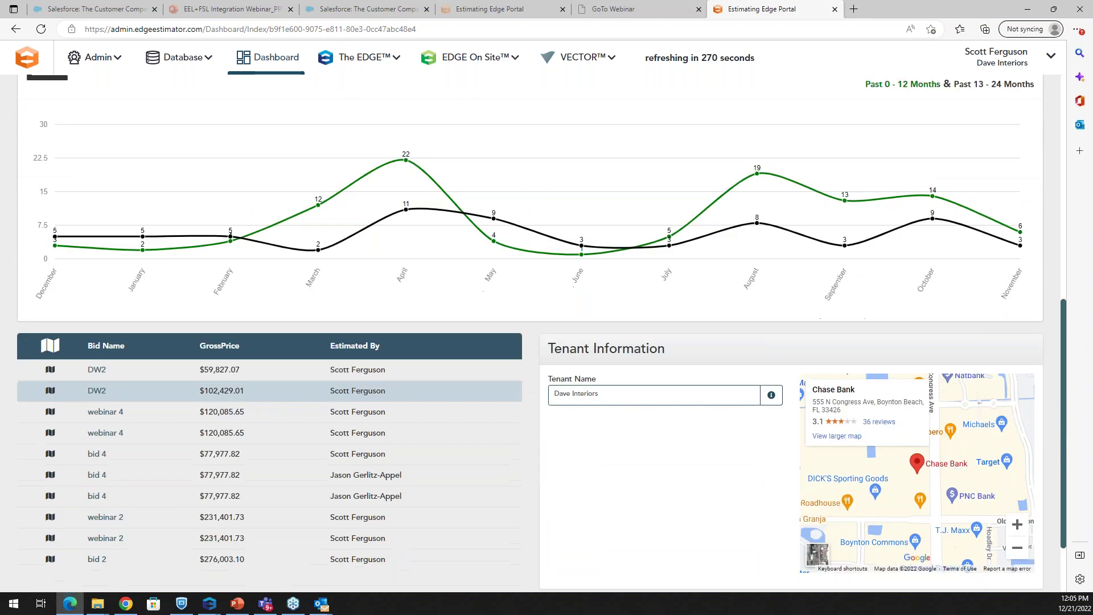
scroll(391, 421, down, 1)
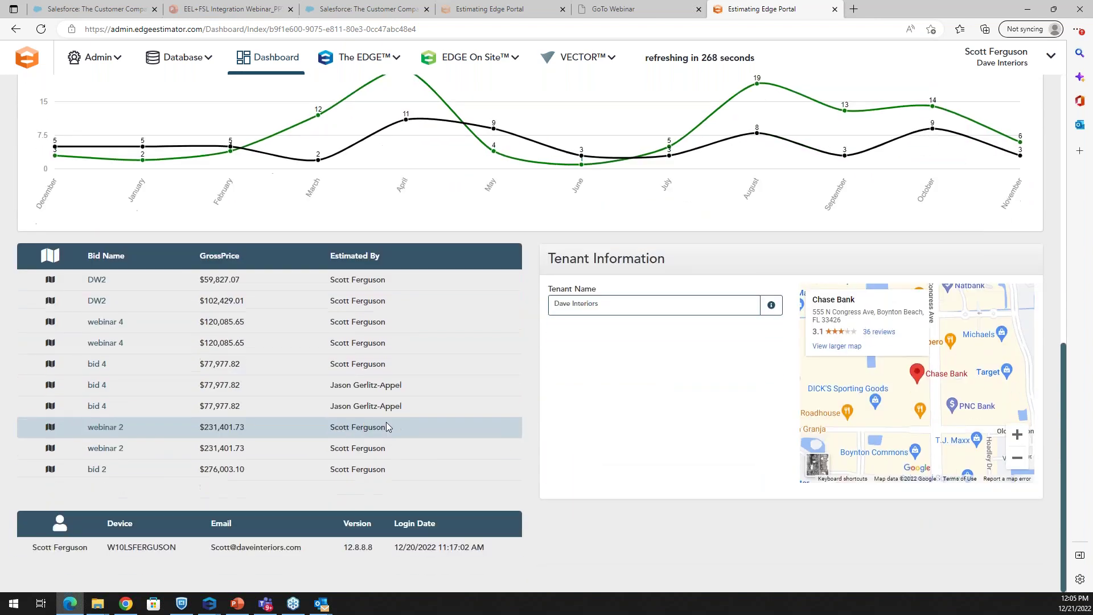
scroll(386, 421, up, 7)
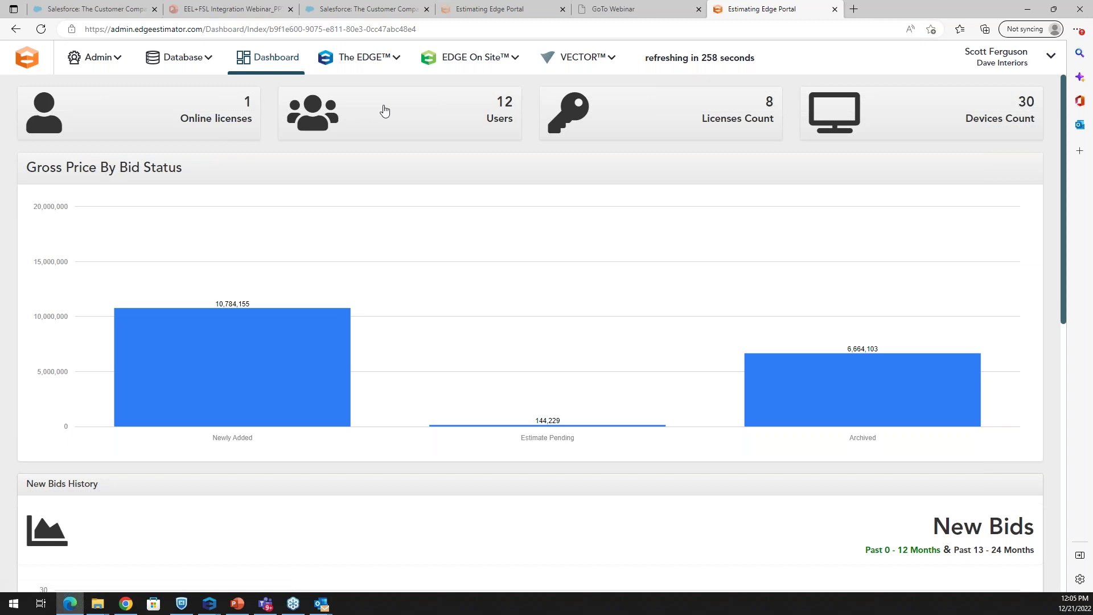
Open The EDGE's report manager and look through the Common Reports and My Reports lists
click(359, 59)
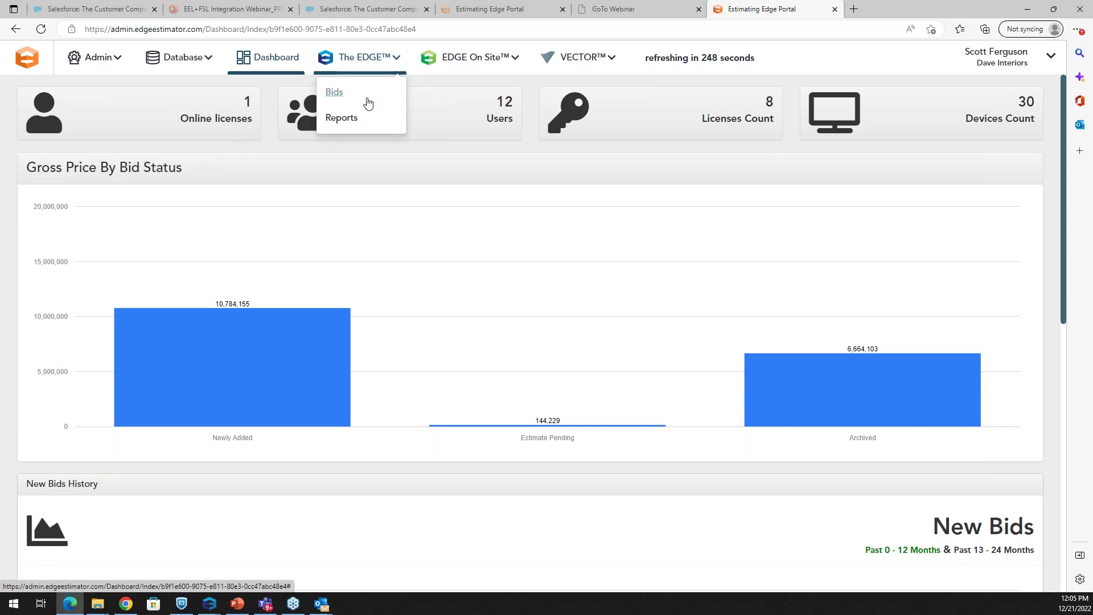
click(341, 118)
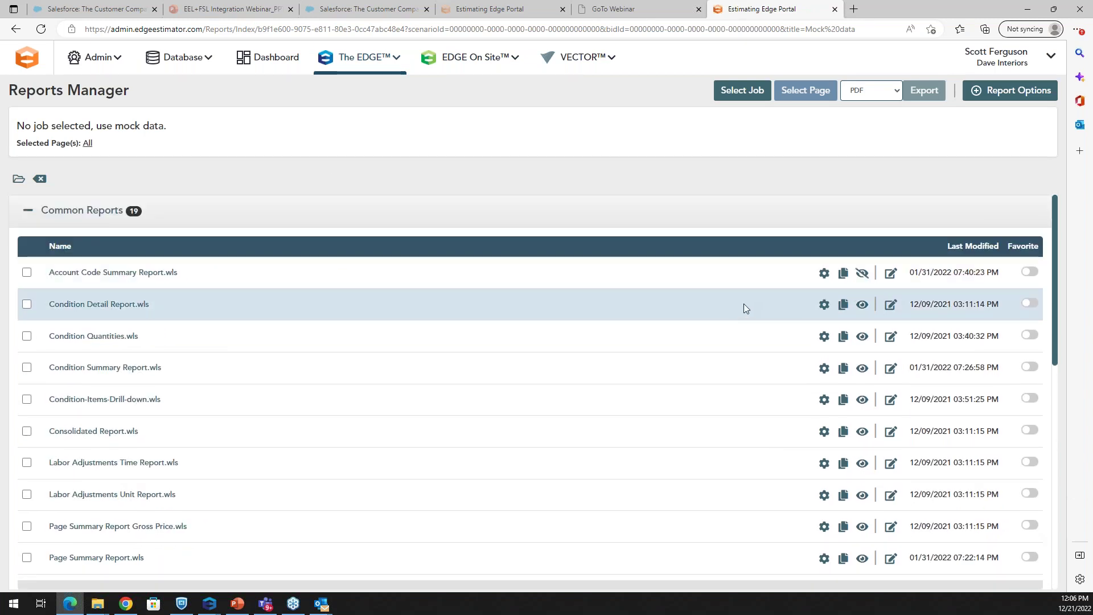
scroll(428, 306, down, 9)
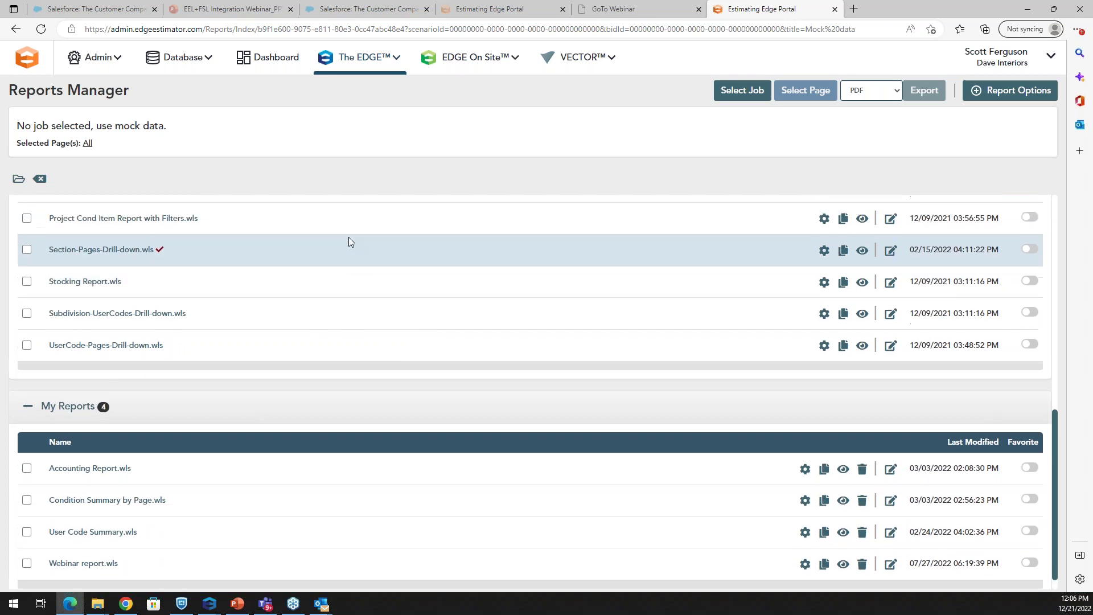
scroll(348, 236, up, 9)
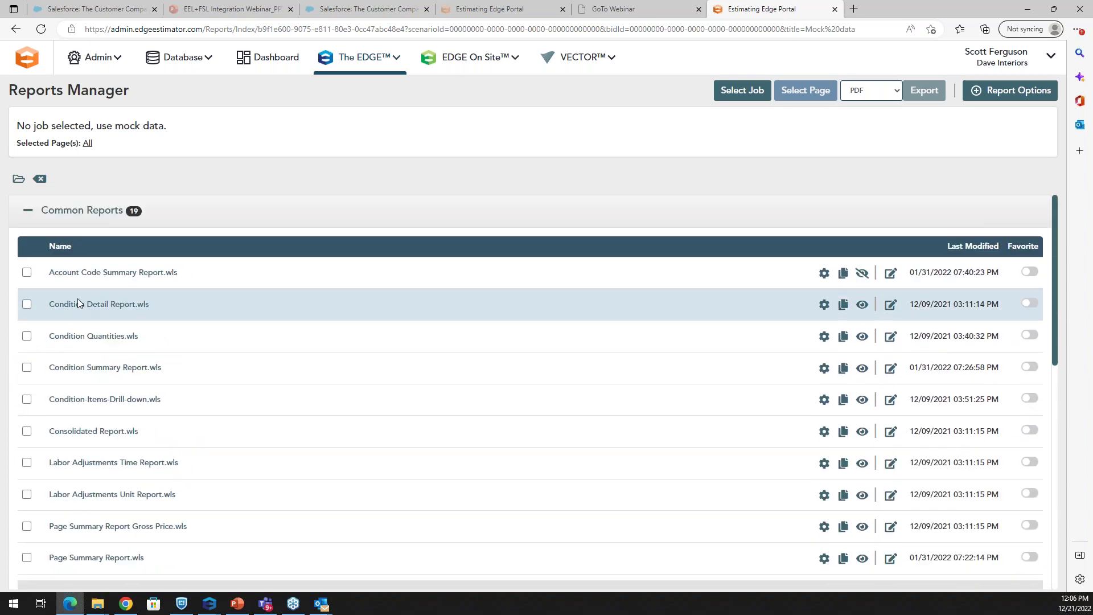
Preview the Condition Detail Report as a PDF with mock data, read both pages, and close it
click(78, 301)
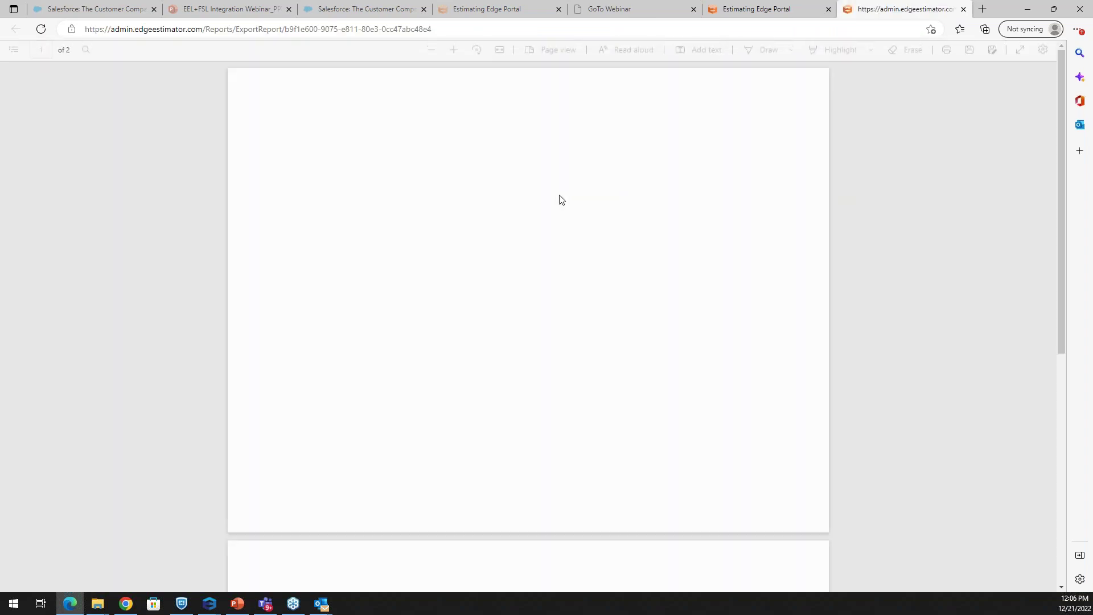
scroll(561, 200, down, 8)
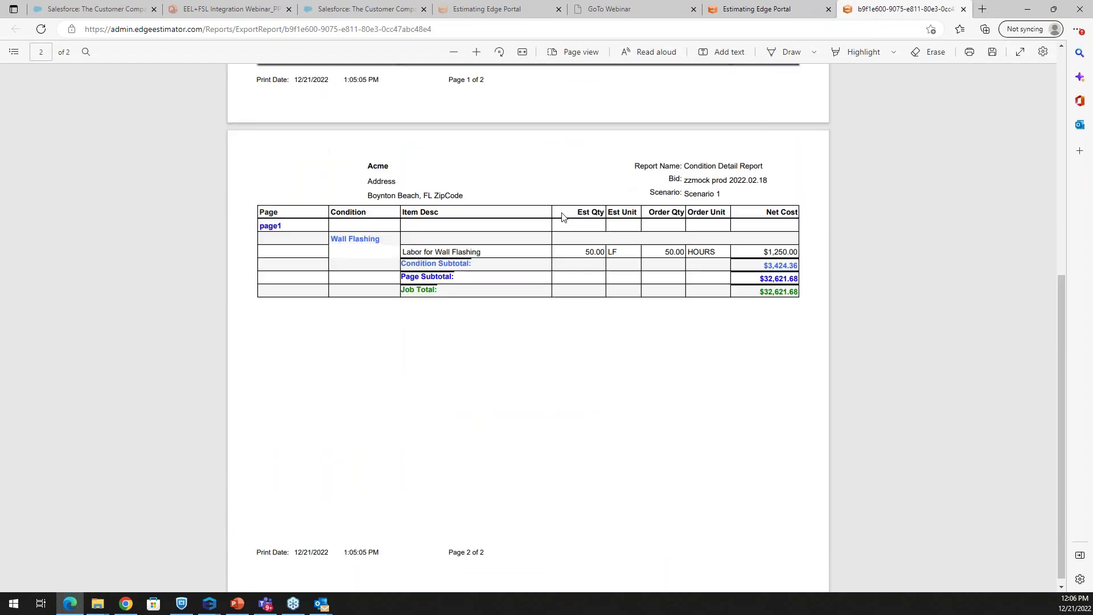
scroll(561, 199, up, 8)
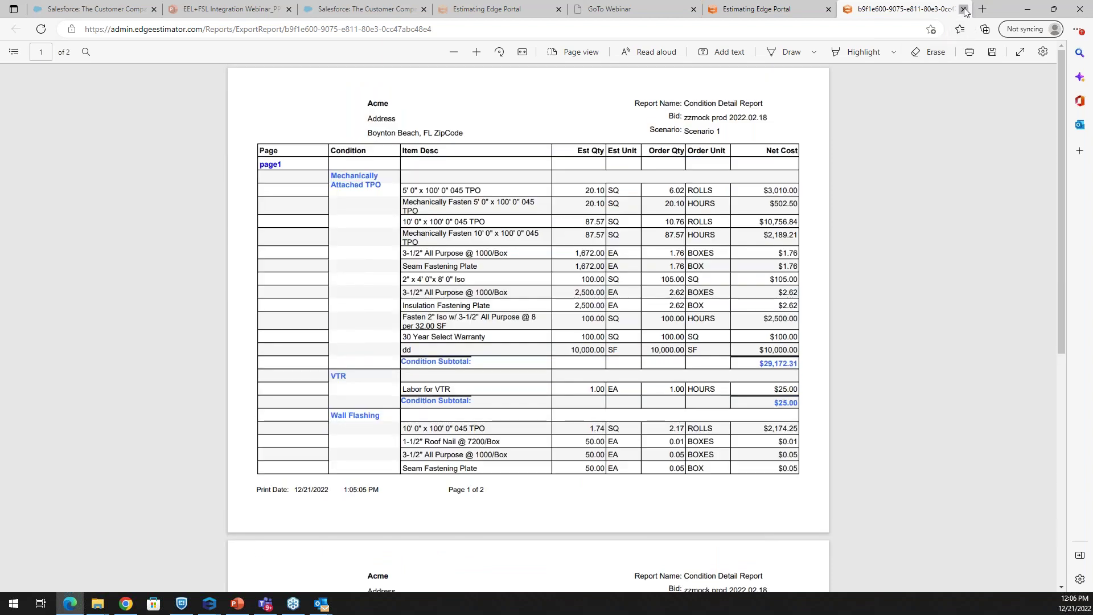
click(963, 9)
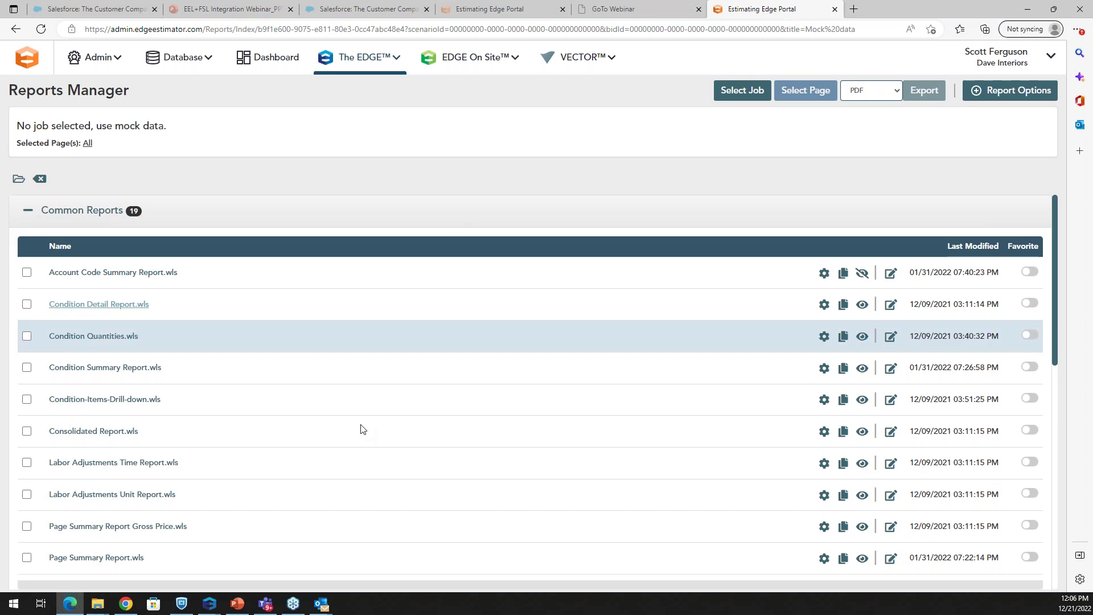
Switch to the Dave Interiors database in The EDGE and enable Default To Project Conditions Page in the program features preferences, saving the change
mouse_move(209, 603)
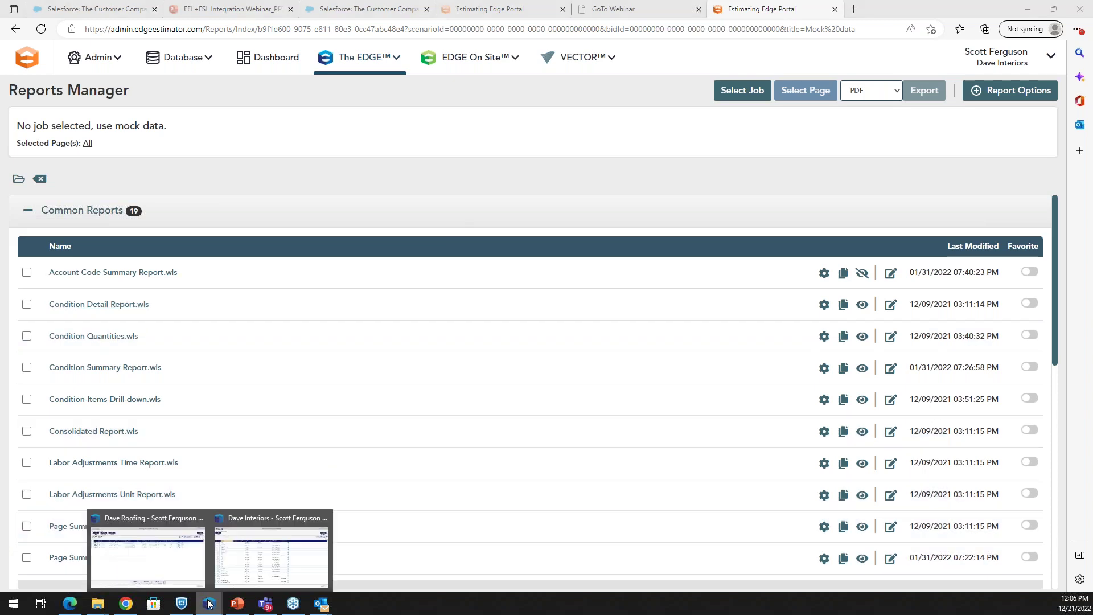
click(255, 539)
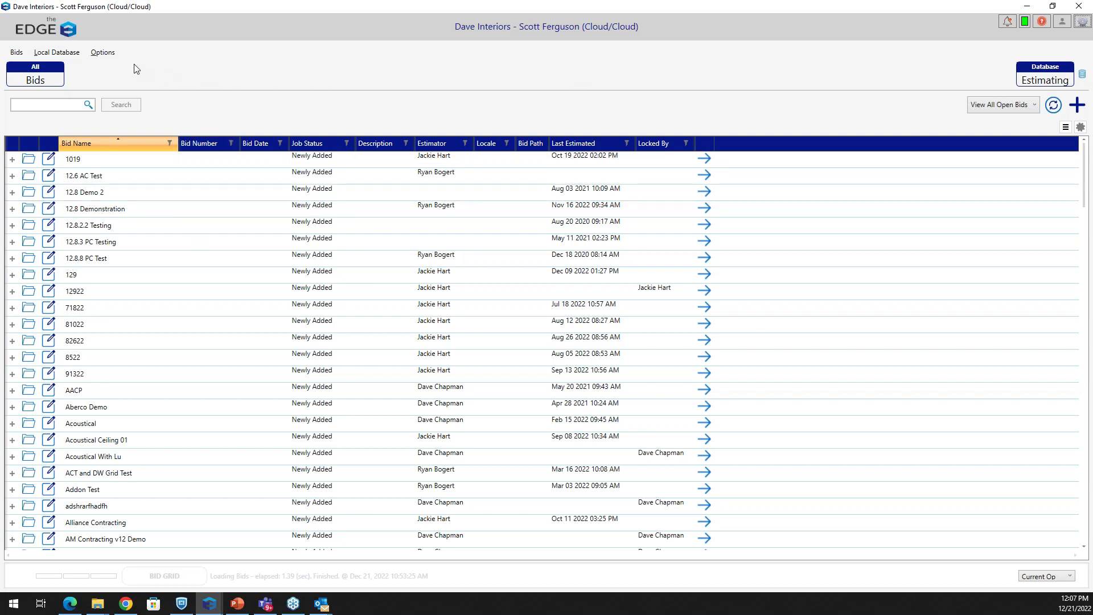
click(108, 56)
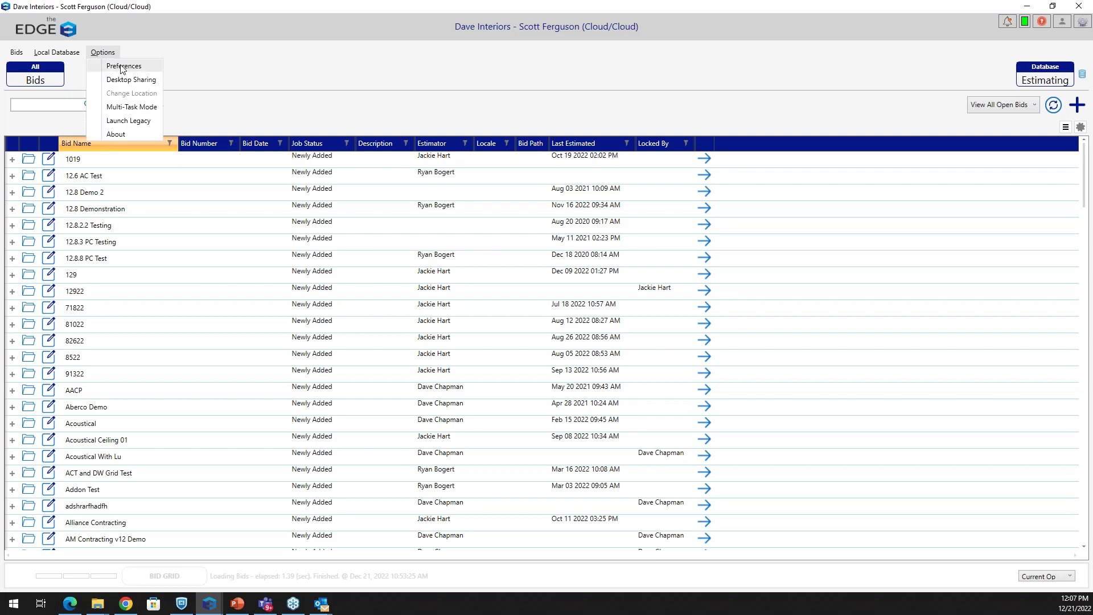
click(121, 67)
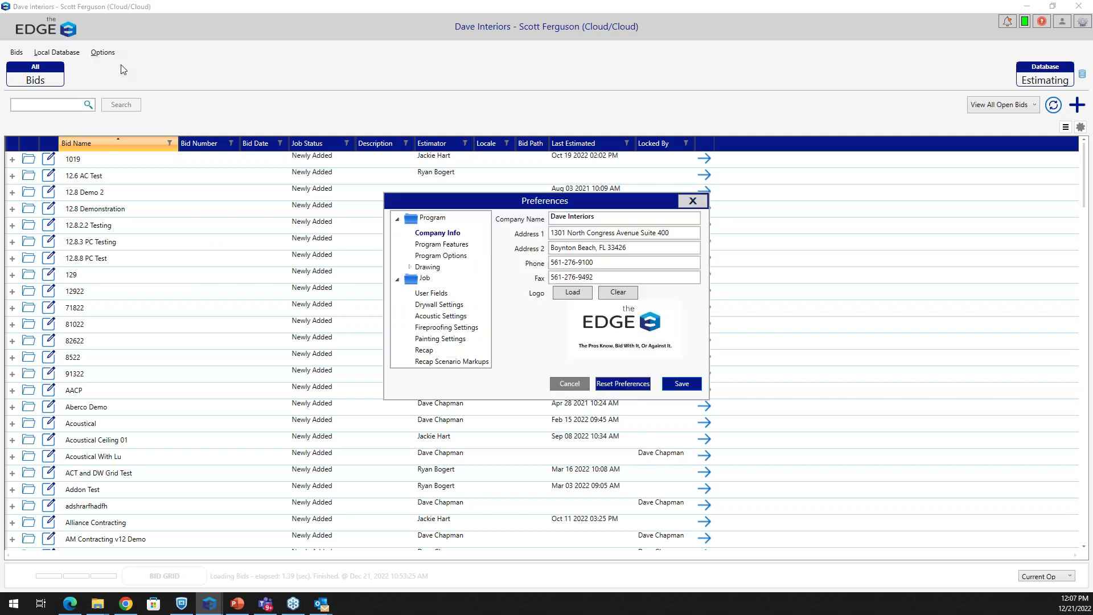
click(442, 244)
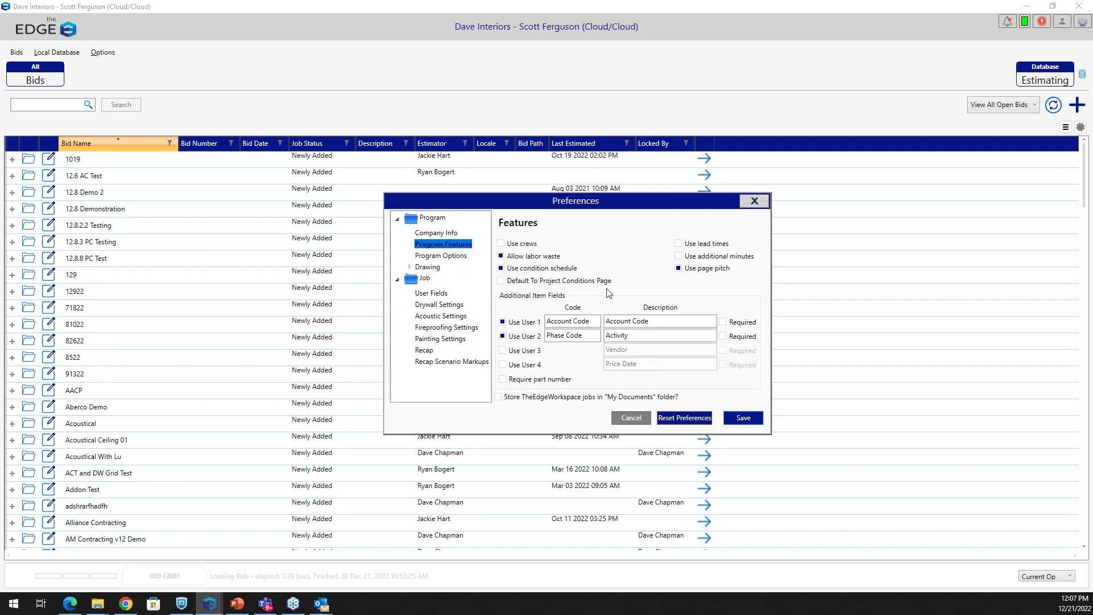
click(502, 281)
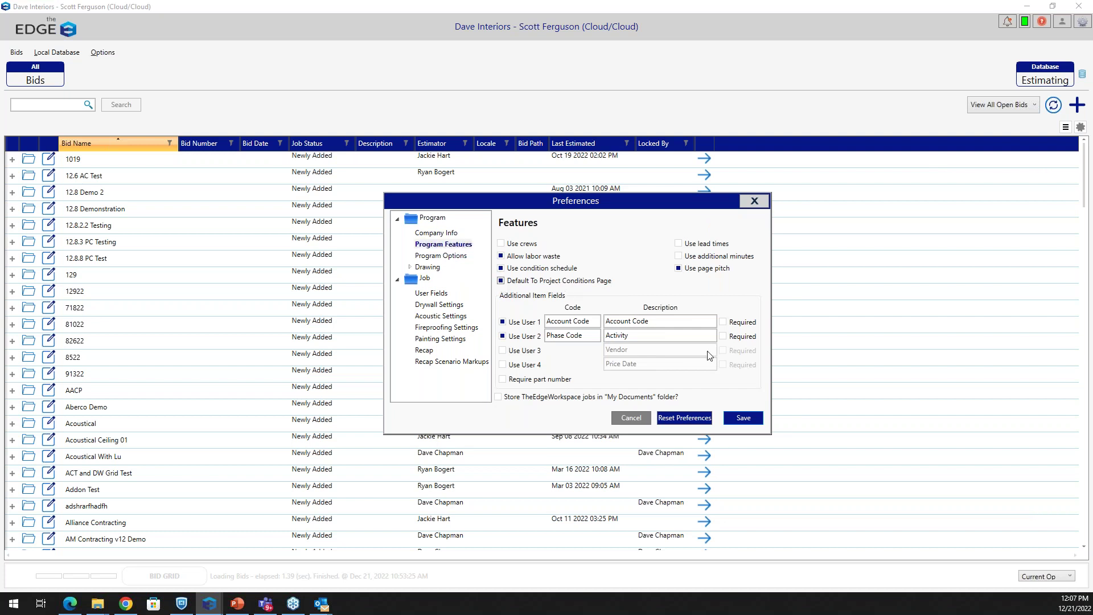
click(740, 420)
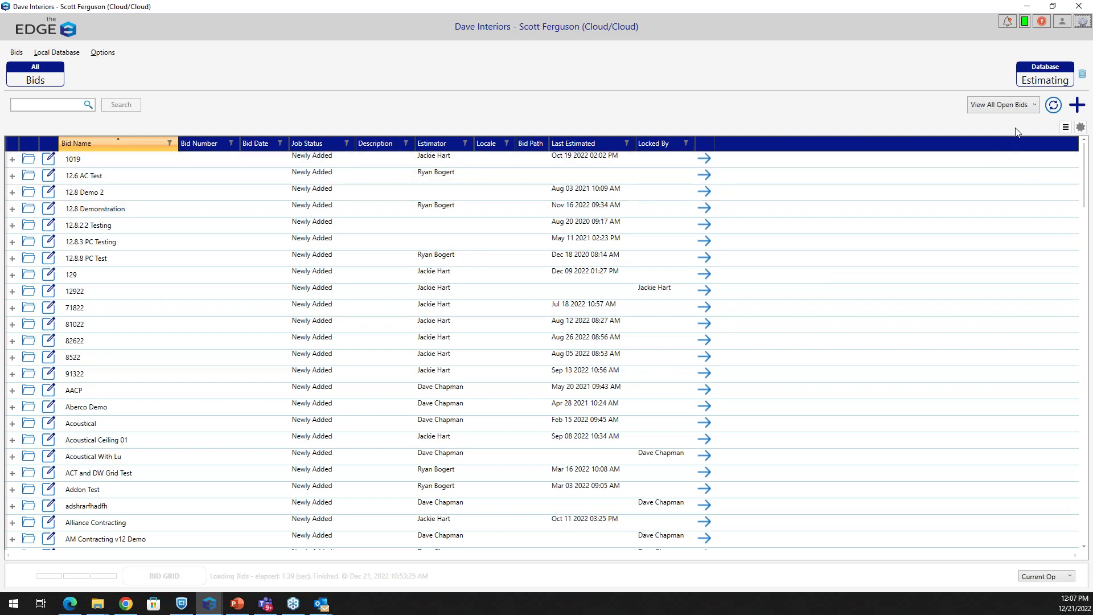
Start a new bid named "webinar 5" and load the Camillus Interior and Camillus Wall and ACT image files from the desktop folder
click(1076, 105)
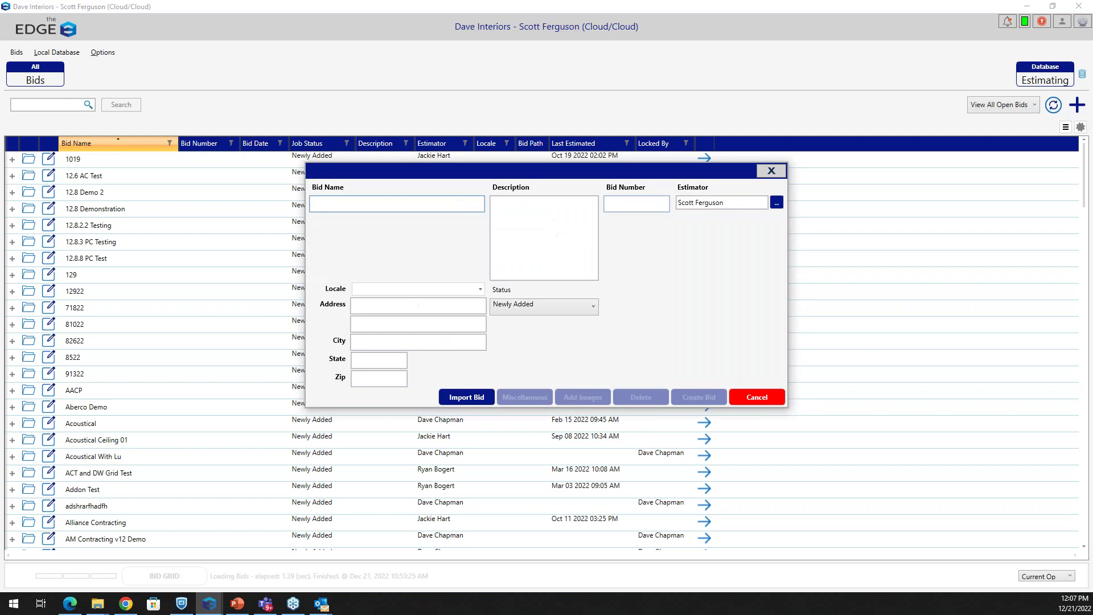
text(Webina)
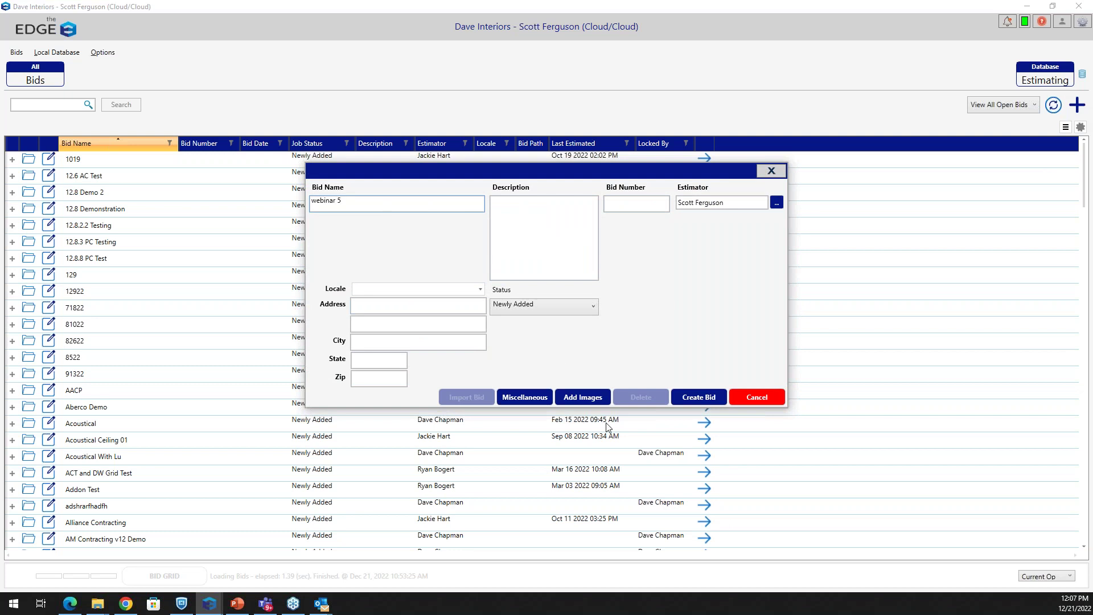
click(593, 398)
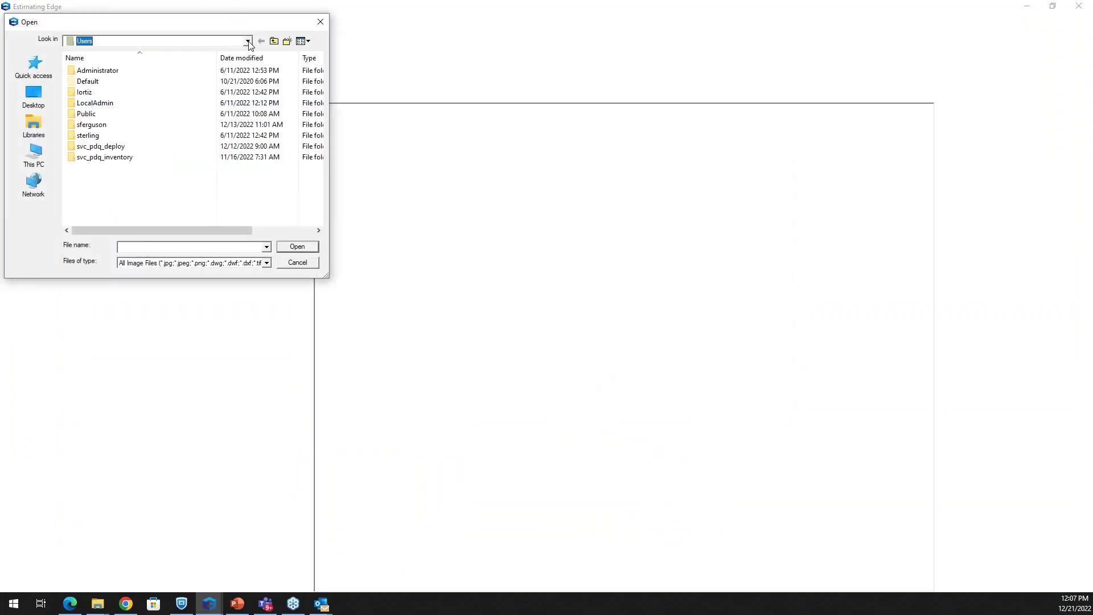
click(247, 41)
click(119, 99)
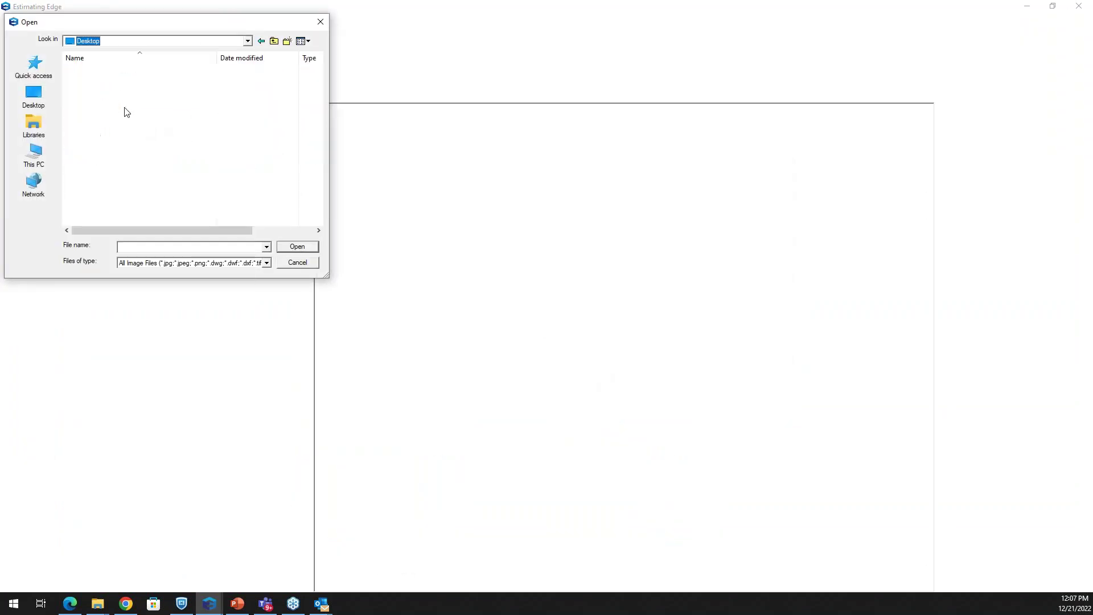
scroll(135, 140, down, 2)
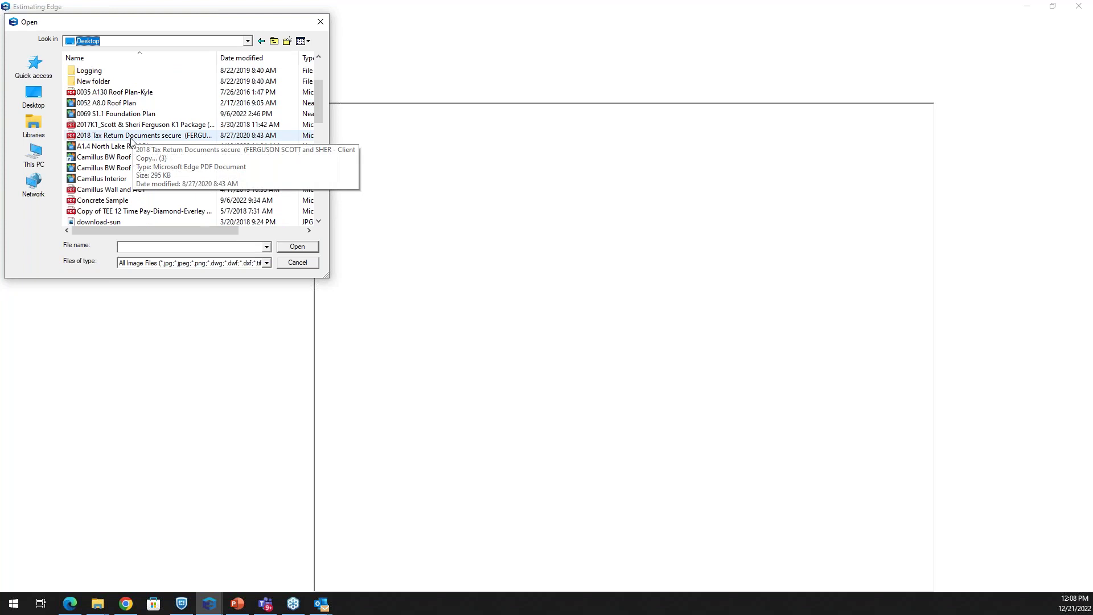
click(118, 179)
shift+click(118, 192)
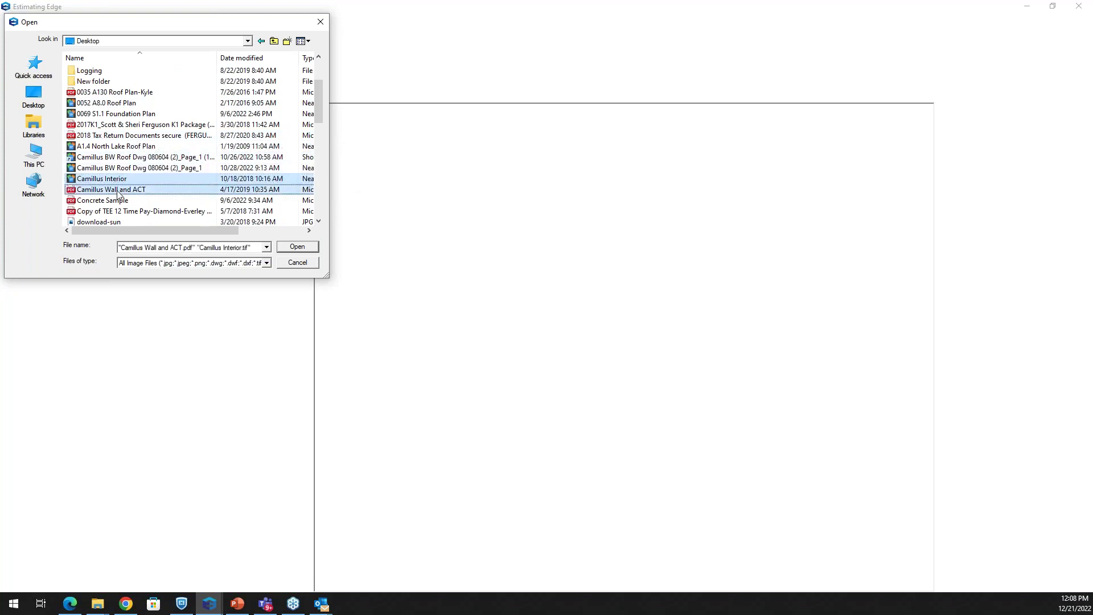
click(294, 247)
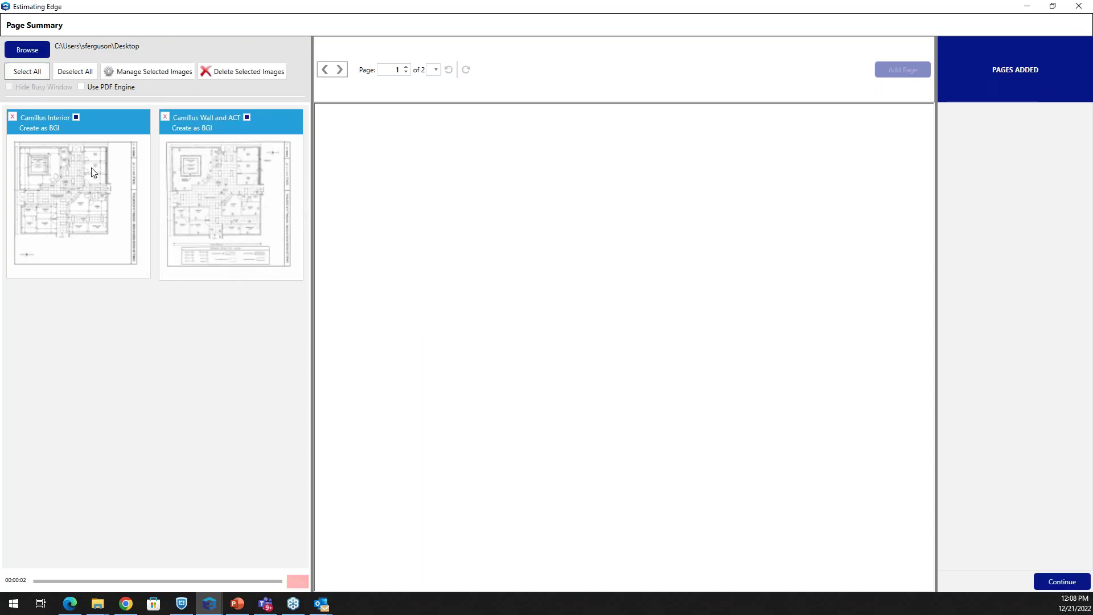
Set both selected plan images to Create Page, with color/DPI adjustment enabled at the default 1BPP bit depth and 150 DPI
click(163, 72)
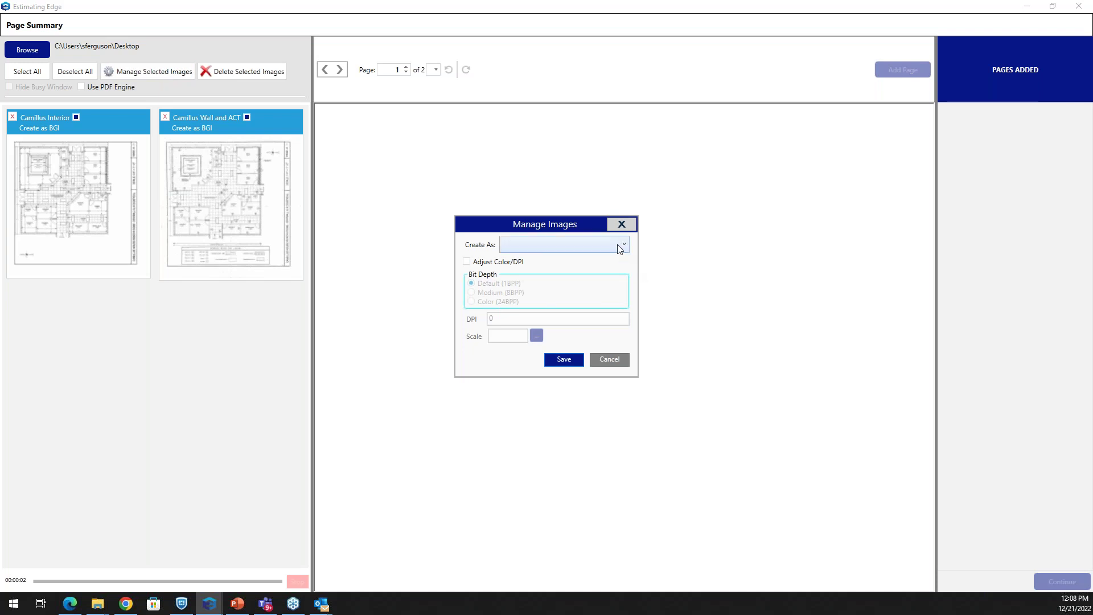
click(619, 246)
click(582, 259)
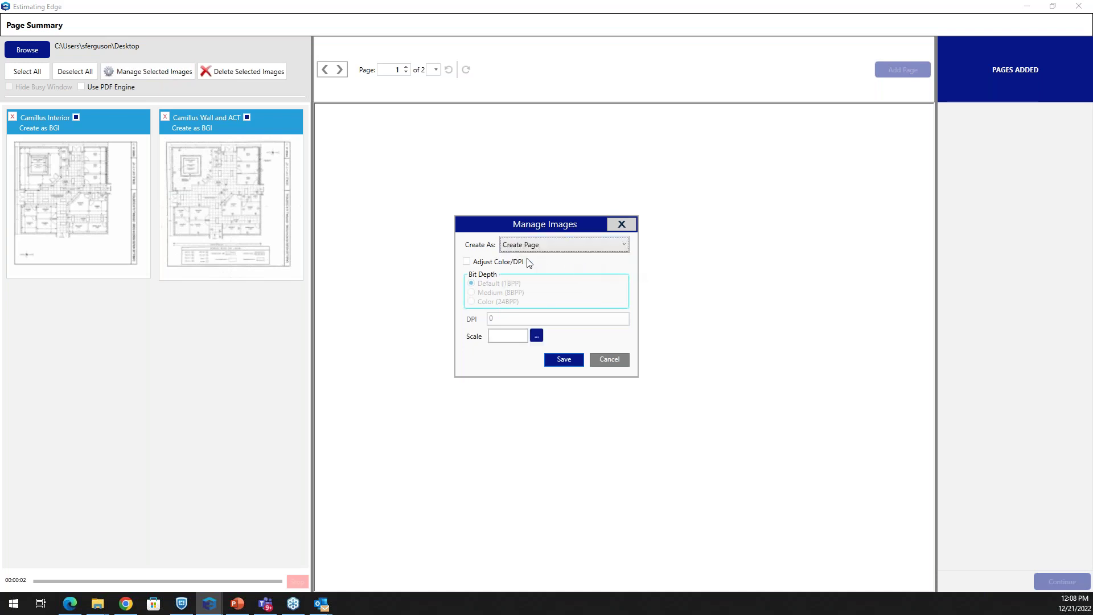
click(467, 262)
click(505, 319)
key(BackSpace)
text(15)
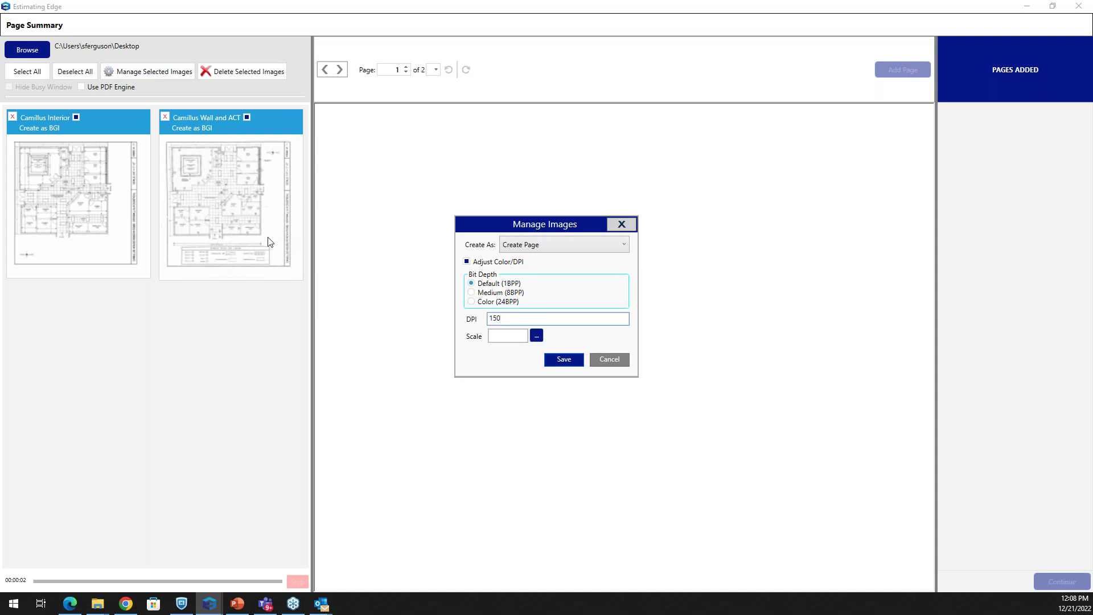
Assign the 1/8" scale to the two images, save the image settings, and continue to create the bid's pages
click(536, 336)
click(536, 336)
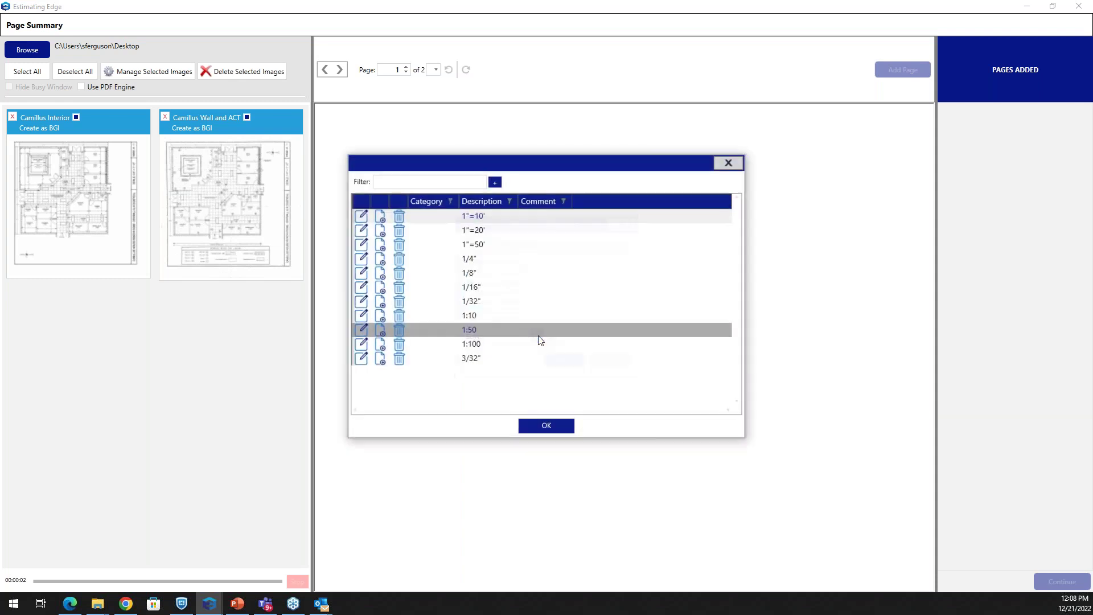
click(485, 276)
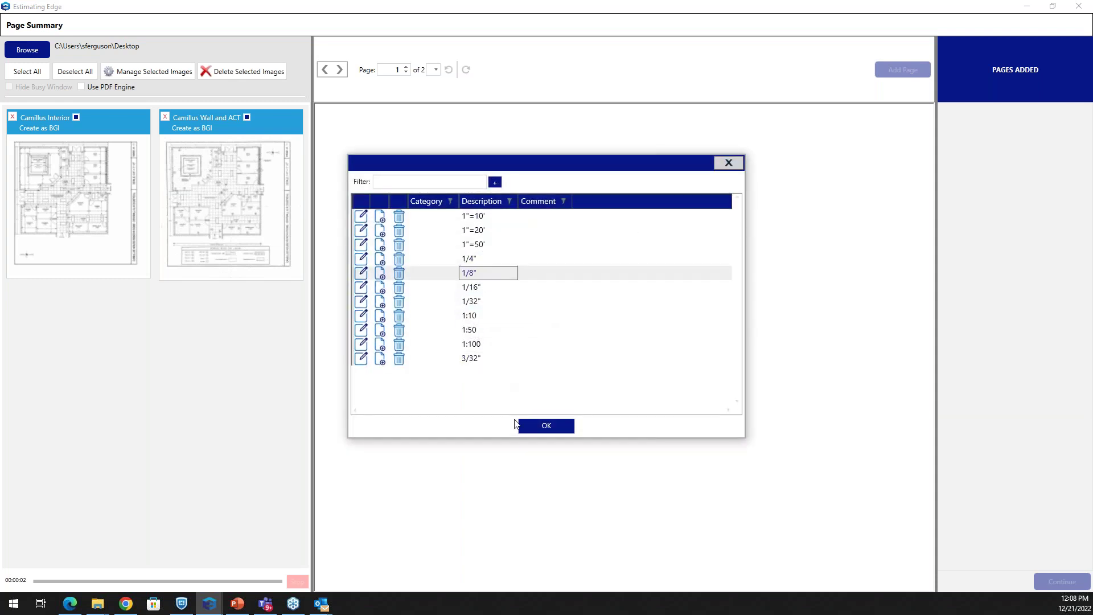
click(532, 425)
click(564, 359)
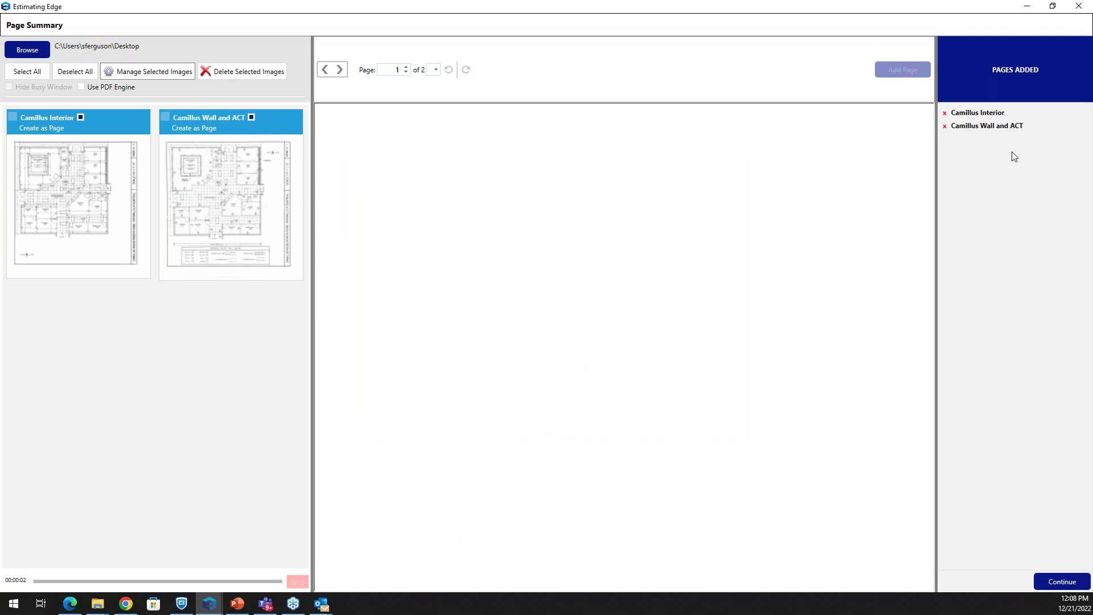
click(1057, 582)
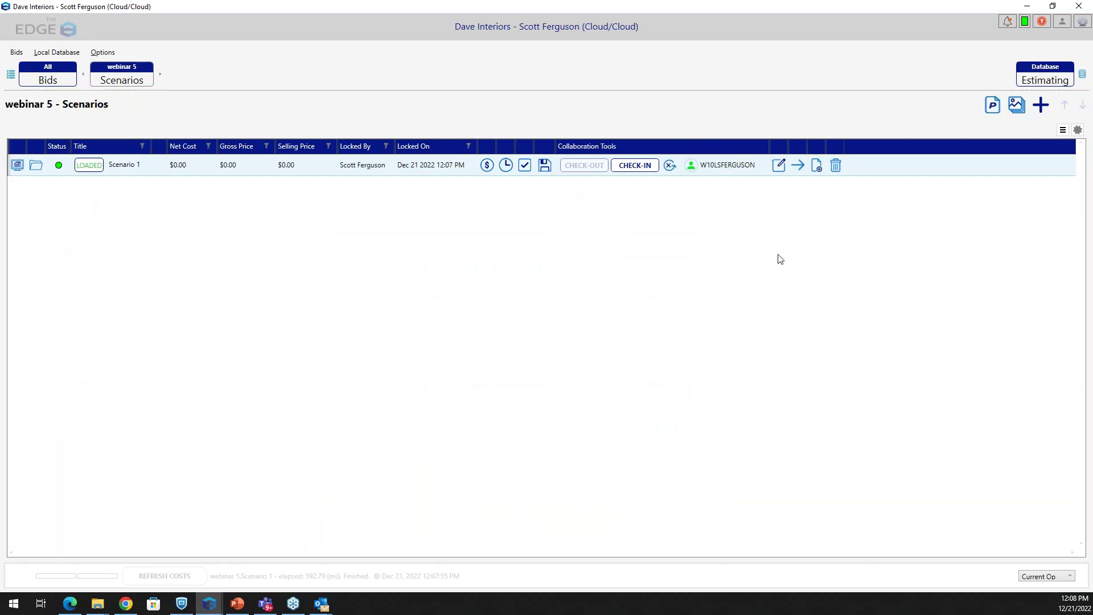
Open Section 1 of the bid's Scenario 1 and compare its plan pages list with its project conditions pages list
click(798, 165)
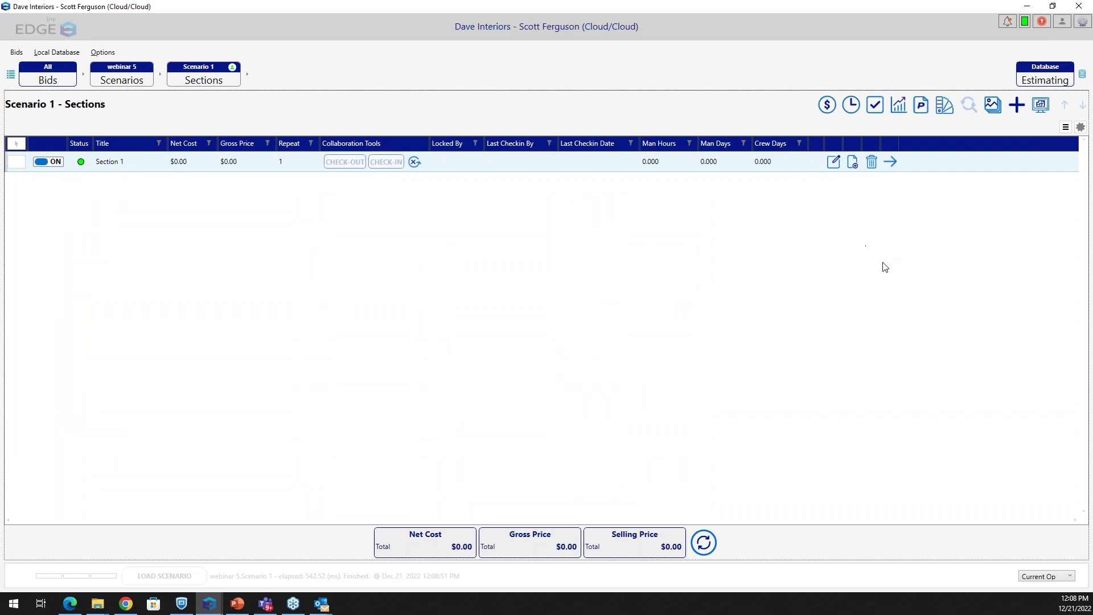
click(890, 163)
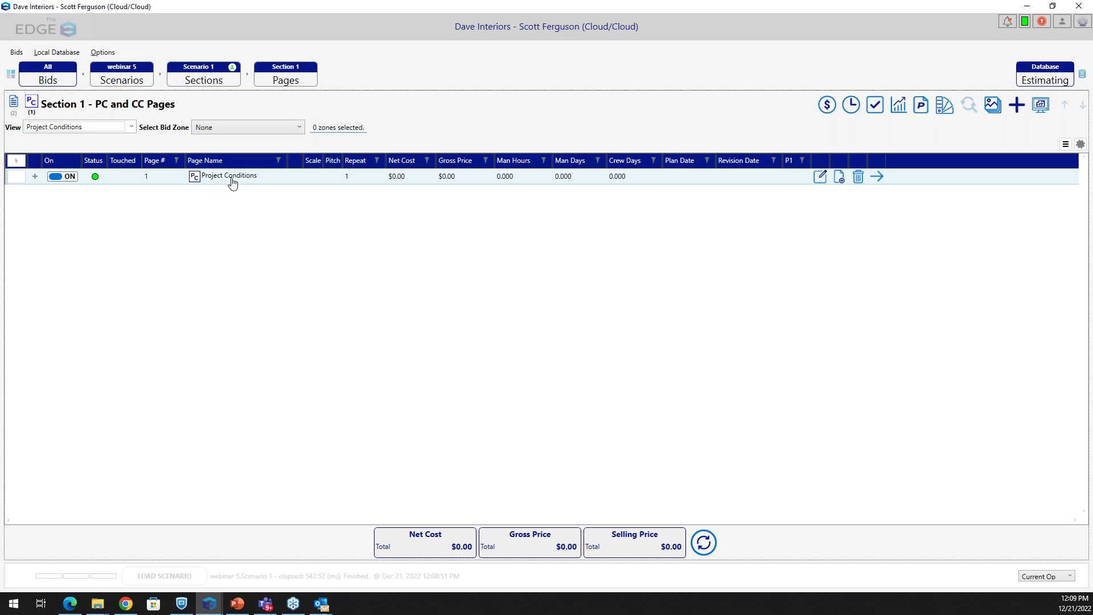
click(13, 106)
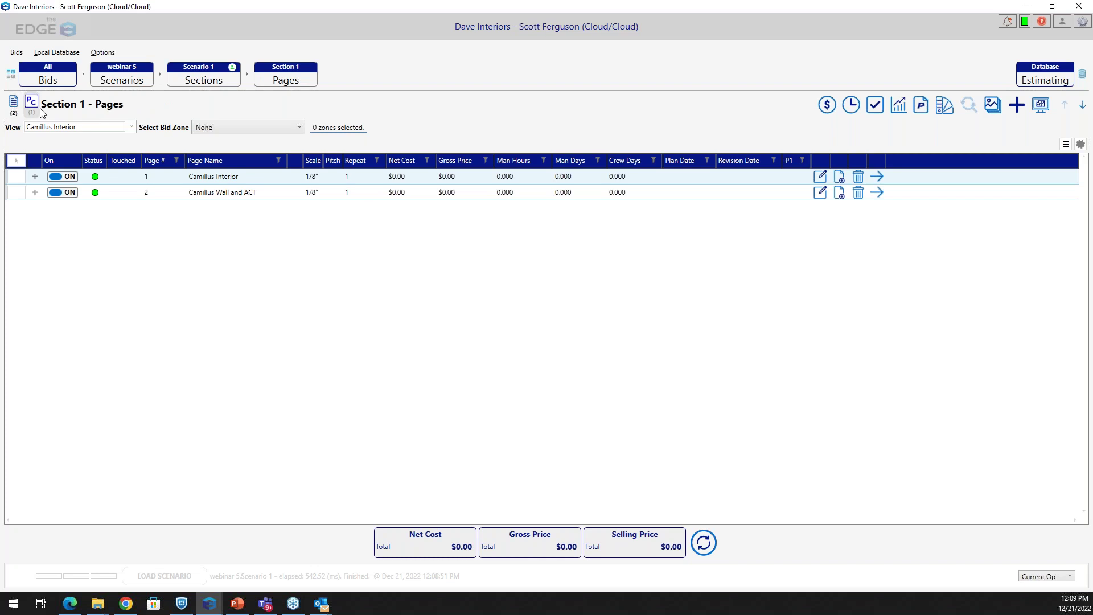
click(33, 102)
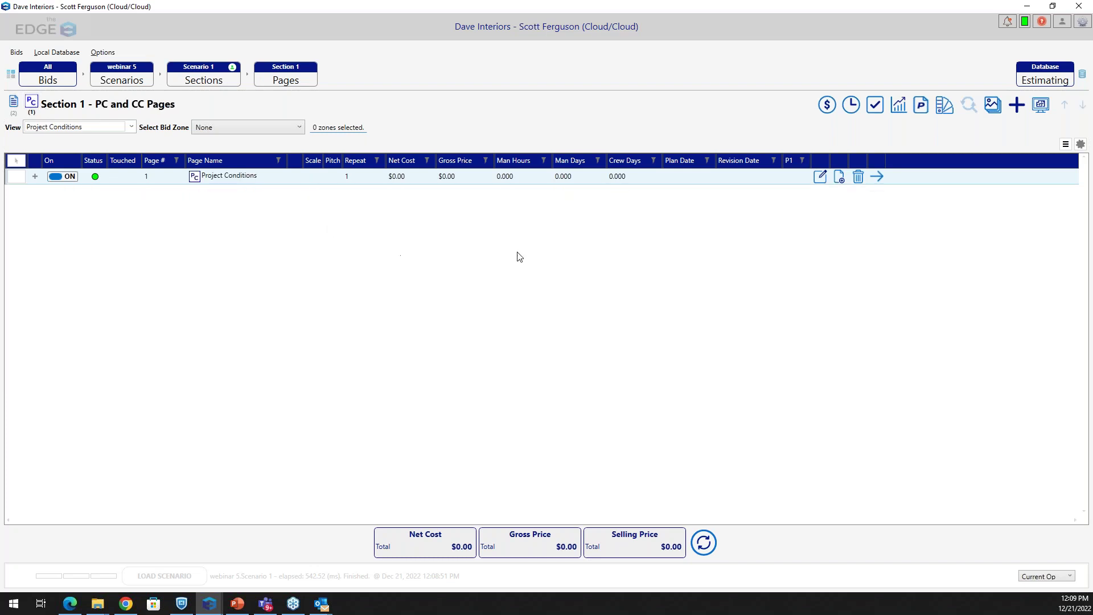
On the Project Conditions page, queue Interior Partition, DW Box Header, Shaft Wall and 2 X 2 Column from 003 DW Interior Walls and Counts
click(878, 178)
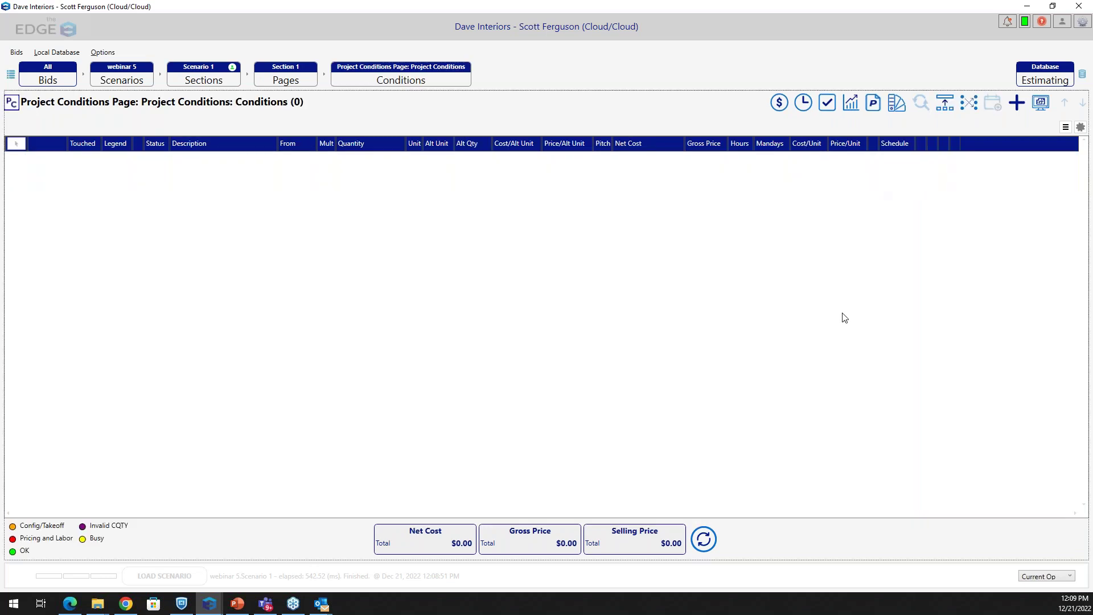
click(1017, 104)
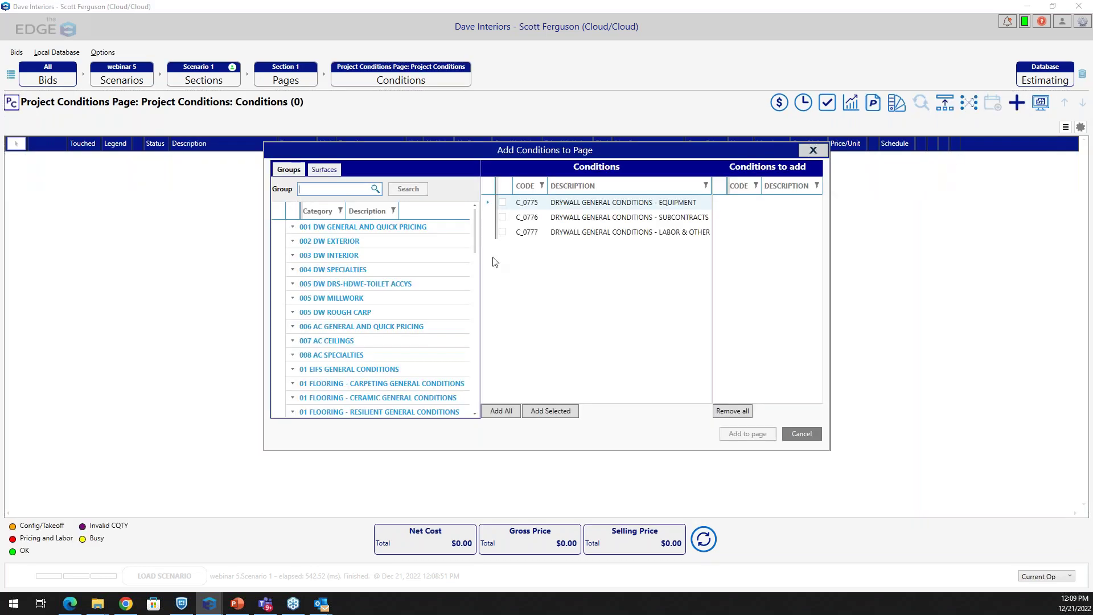
click(382, 256)
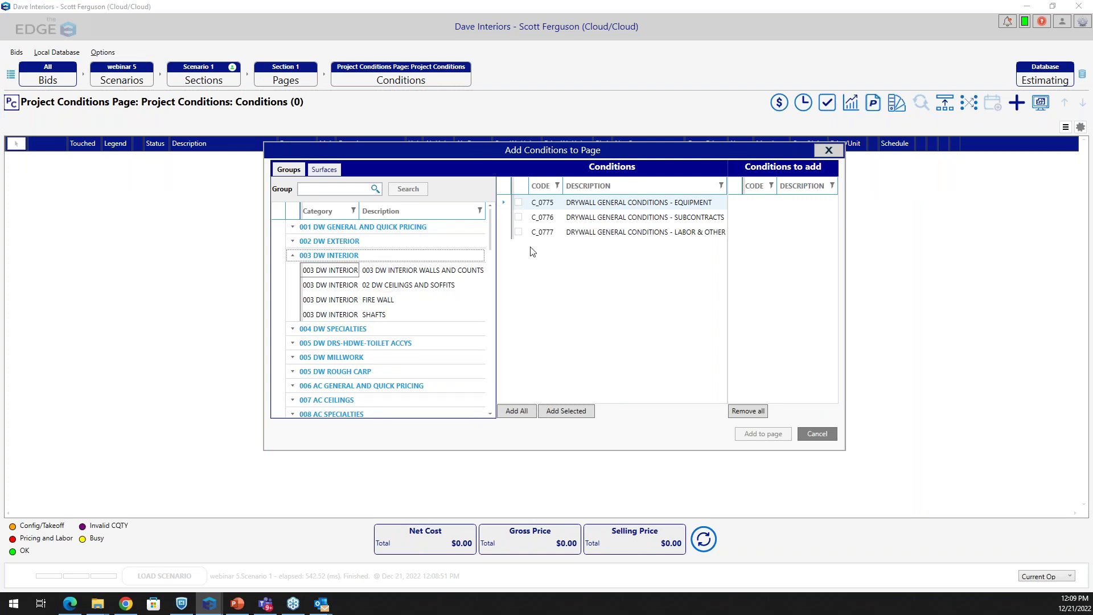
click(390, 274)
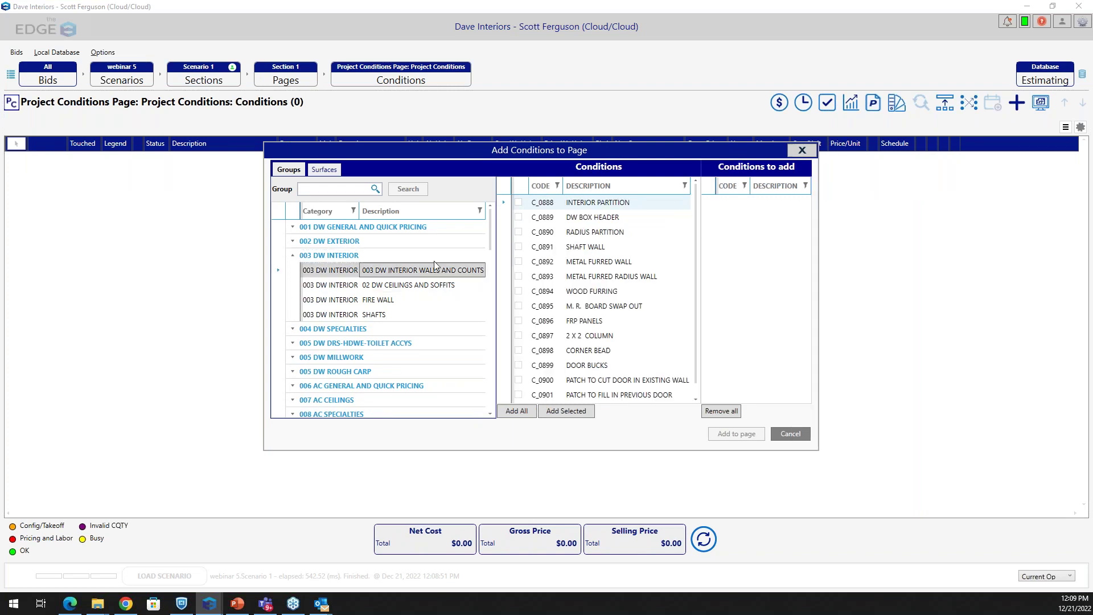
click(518, 216)
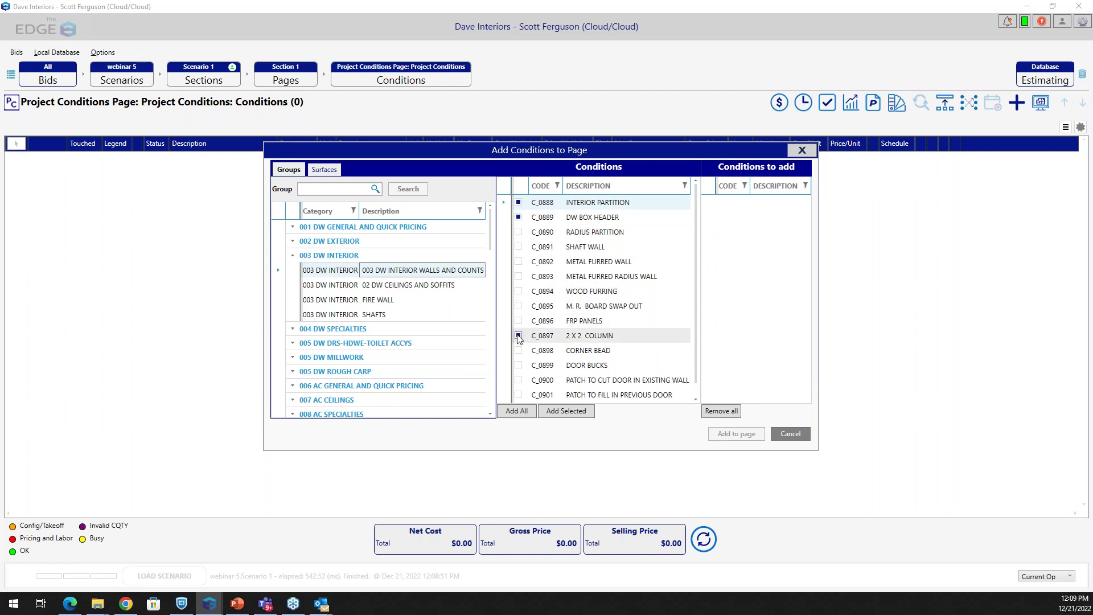
click(572, 412)
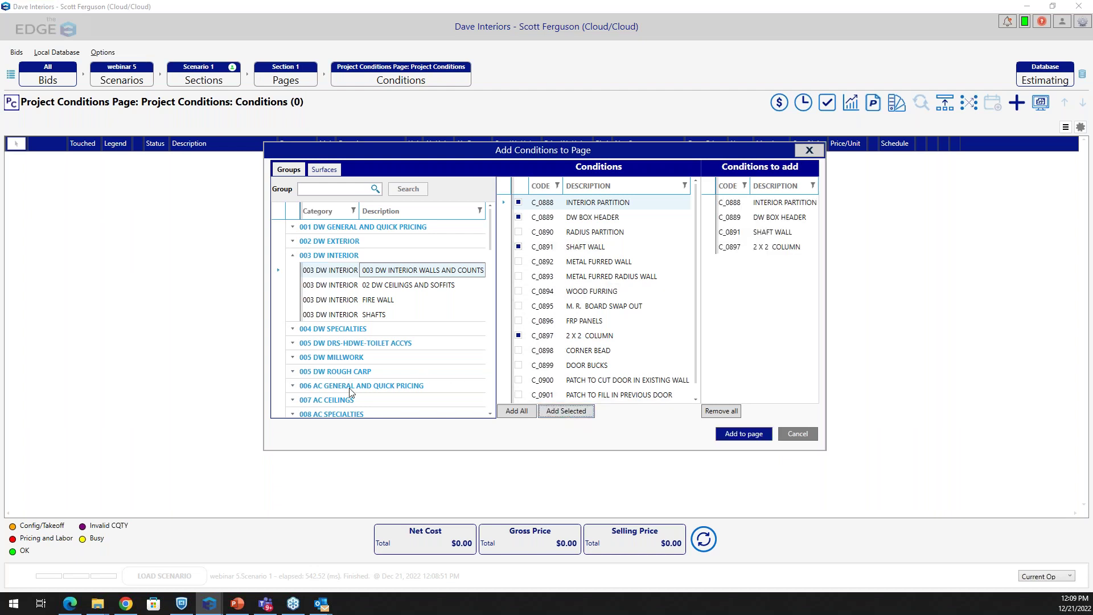
Queue ARM 2X2 Acoustic System (Standard) W/ Powered Main from the 02 AC (Non-Seismic) Armstrong and USG ceilings group
double_click(344, 404)
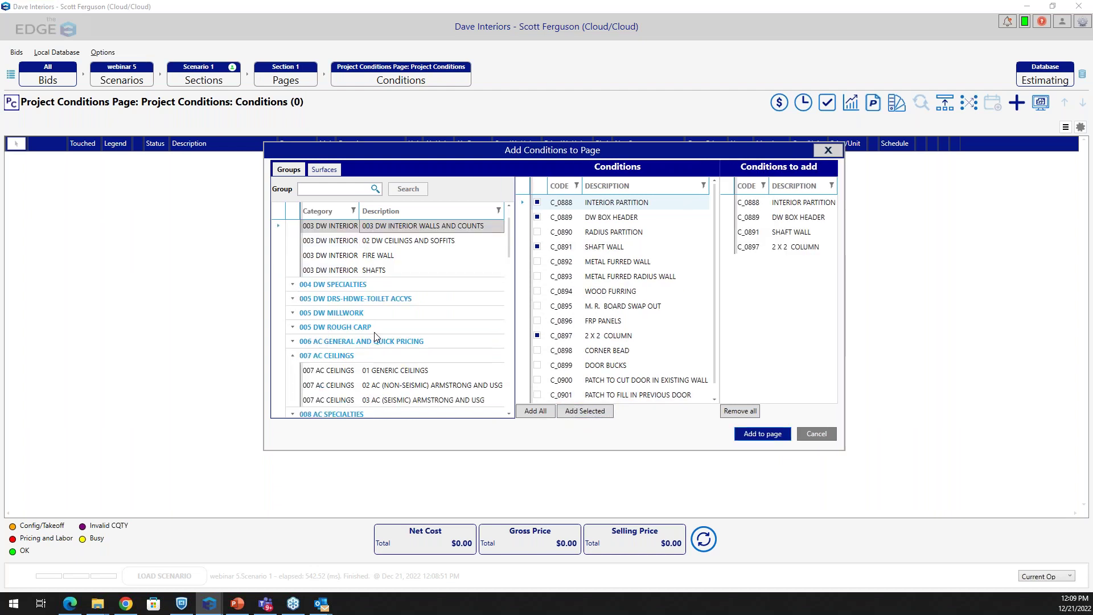
click(418, 391)
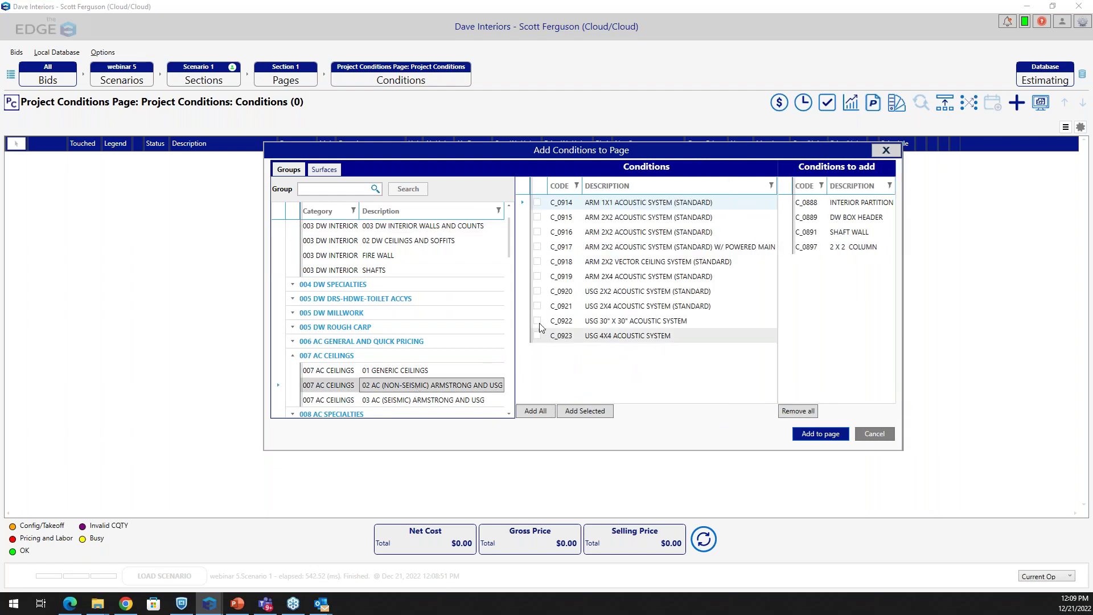
click(537, 247)
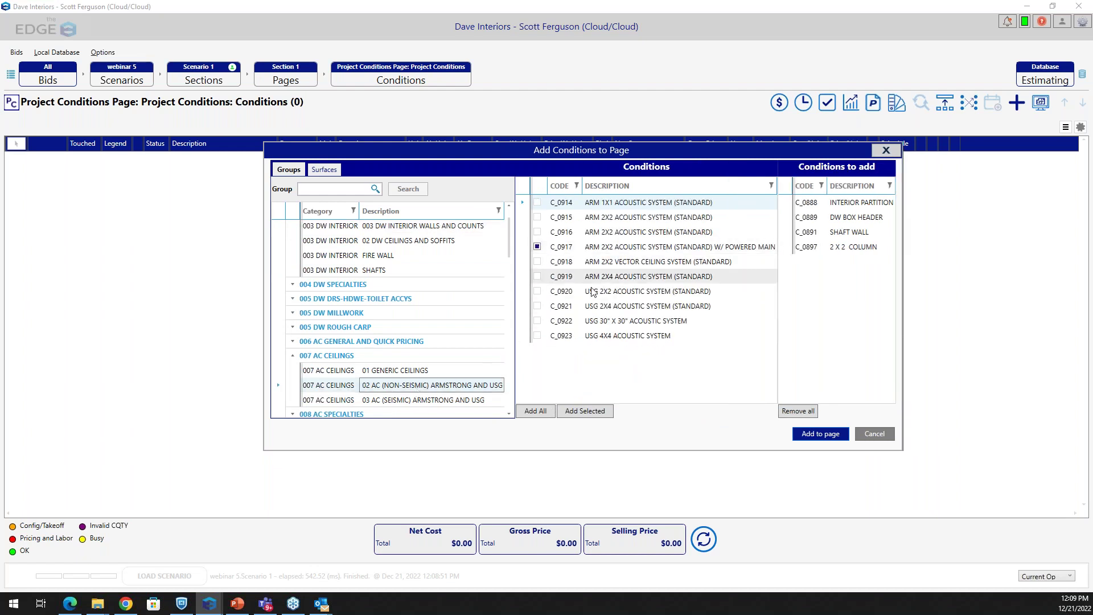
click(584, 411)
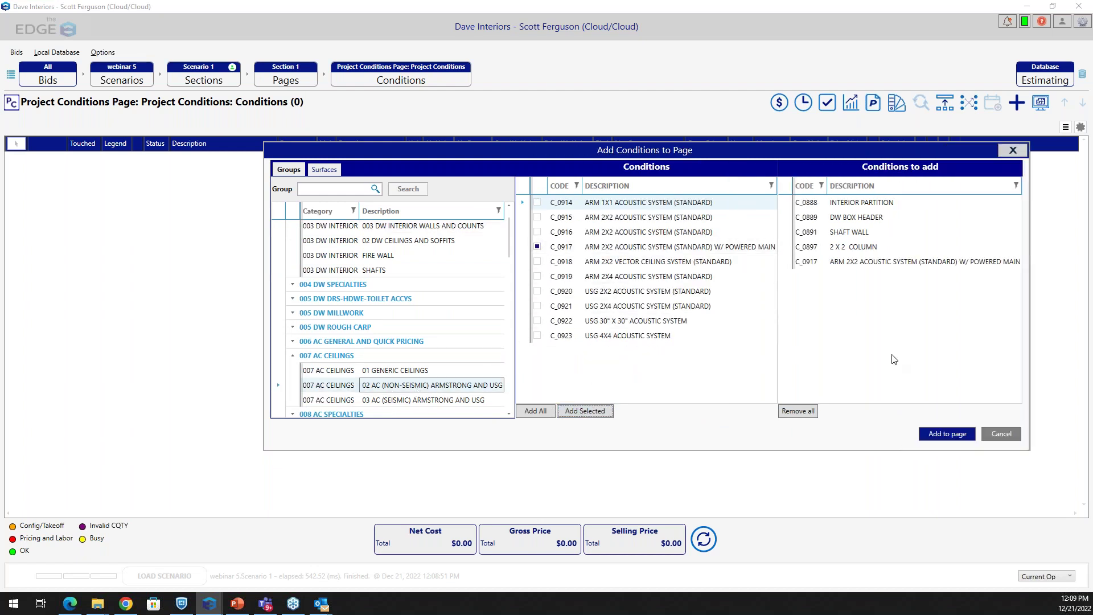
Add the five queued conditions to the Project Conditions page and rename Interior Partition to Interior Partition wall A
click(927, 435)
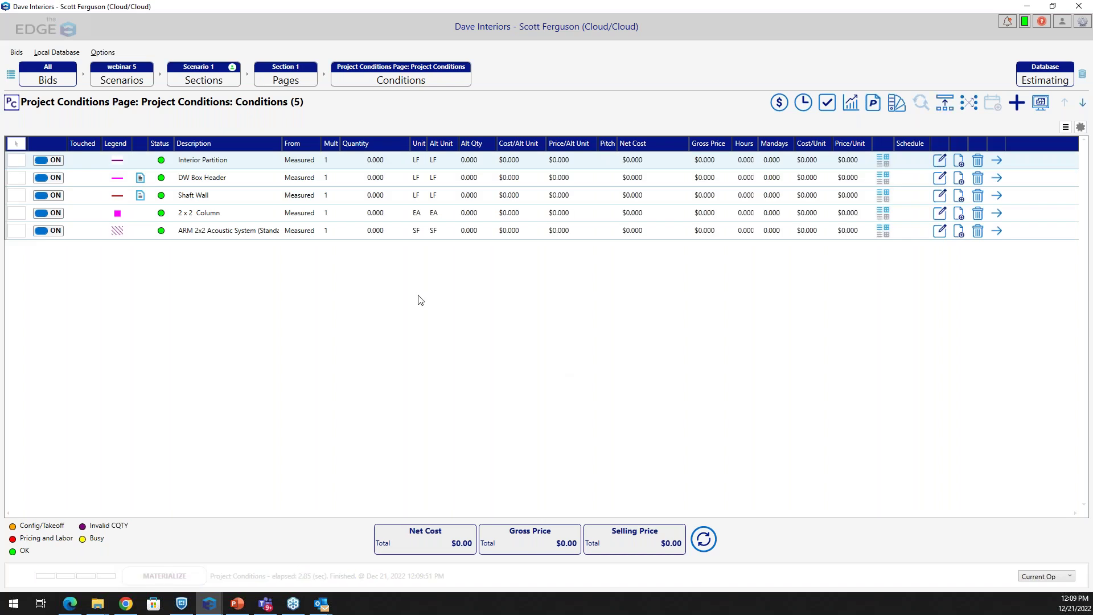
click(263, 161)
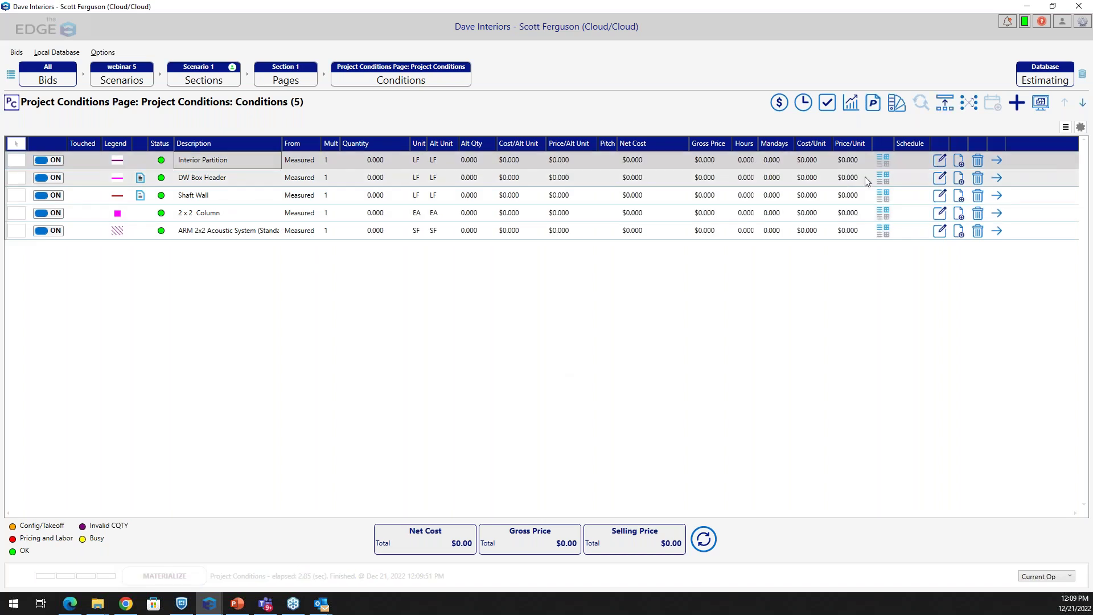
click(940, 161)
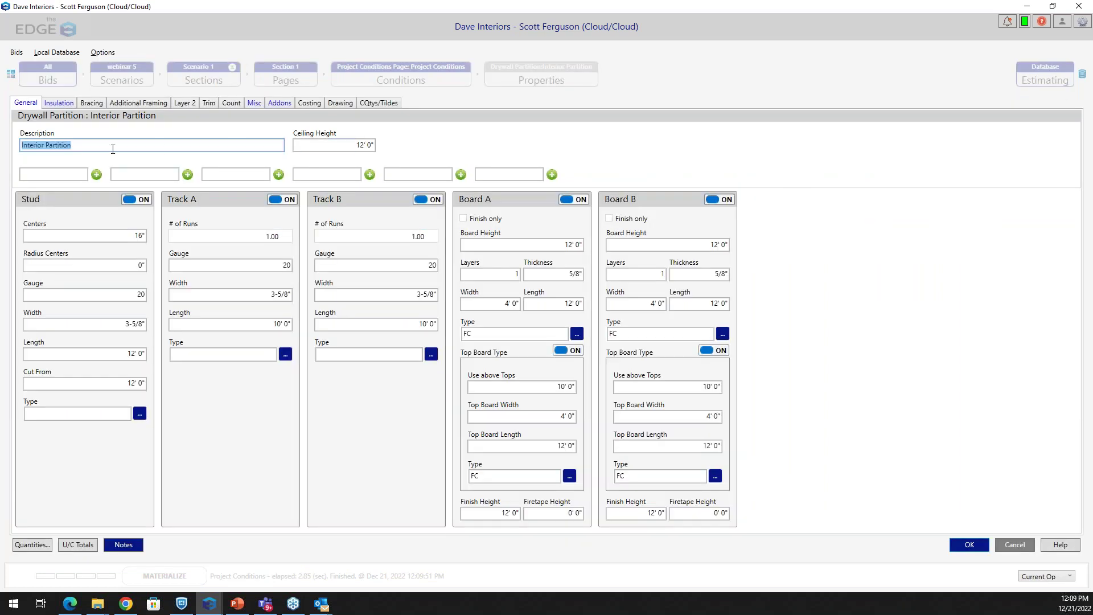
click(94, 145)
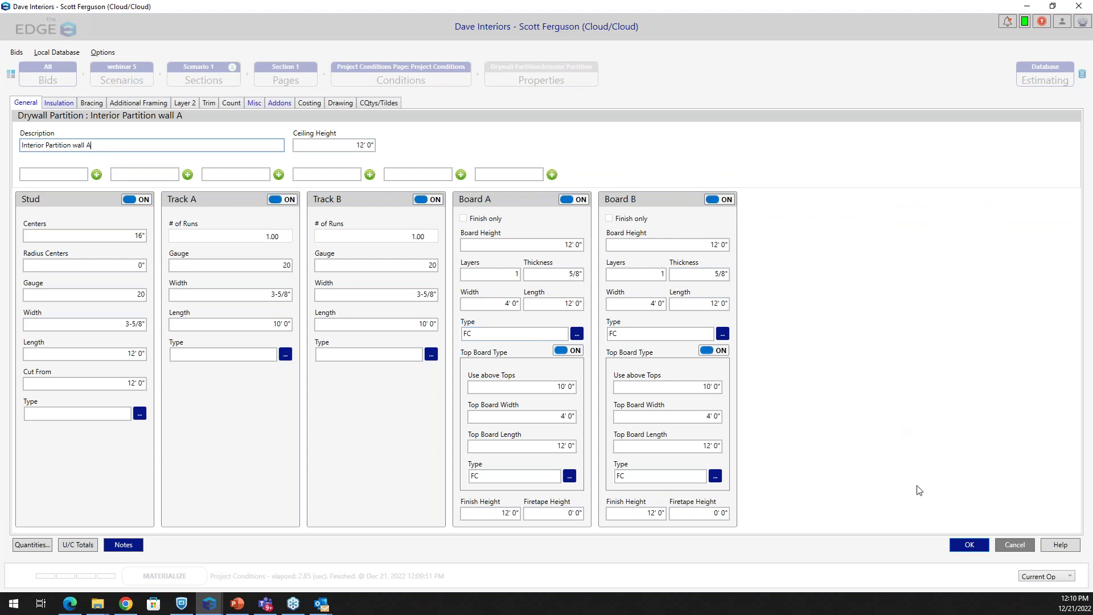
click(962, 545)
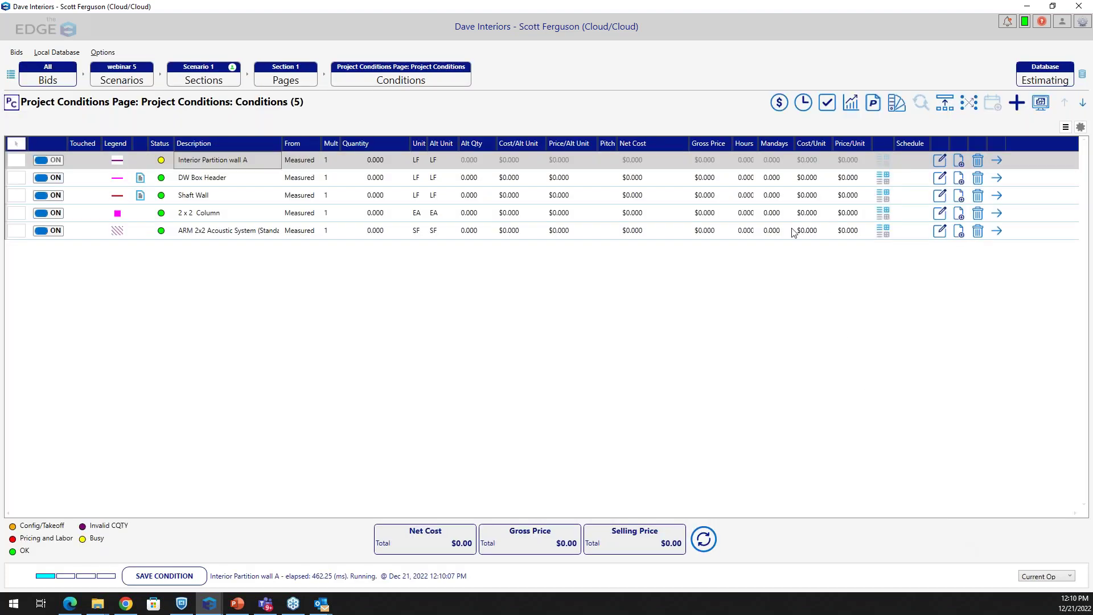
Copy Interior Partition wall A with its details as Interior Partition wall B and set the copy's stud gauge to 25
click(667, 156)
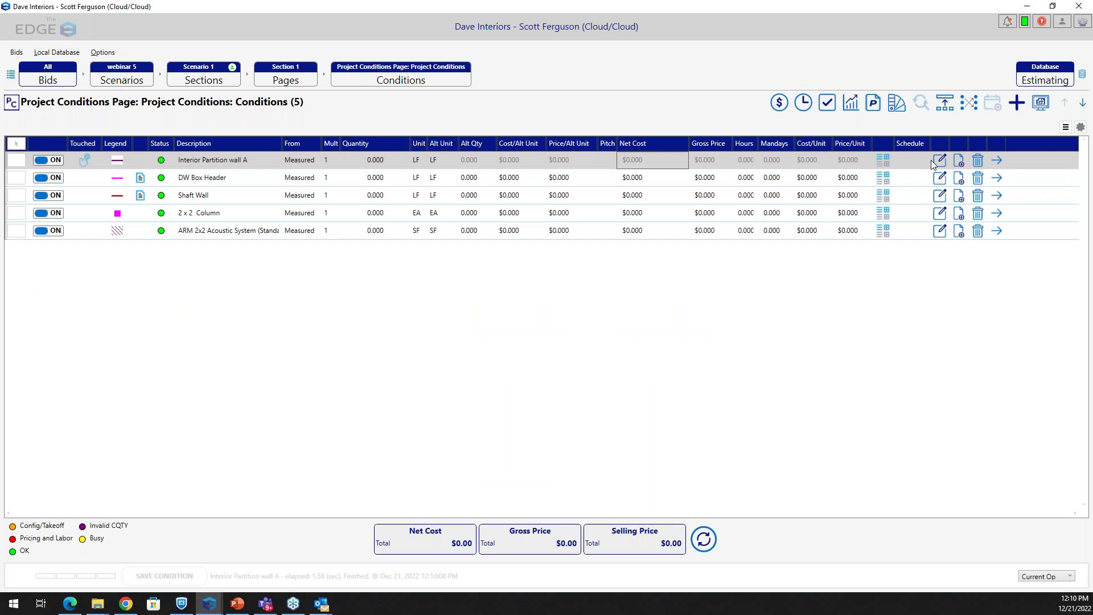
click(960, 161)
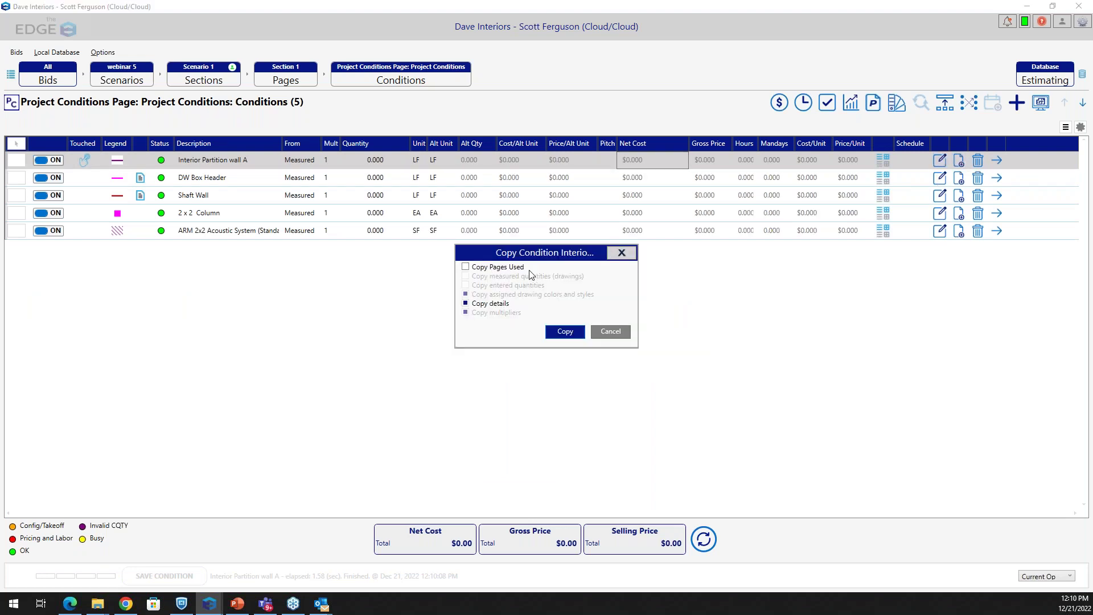
click(555, 337)
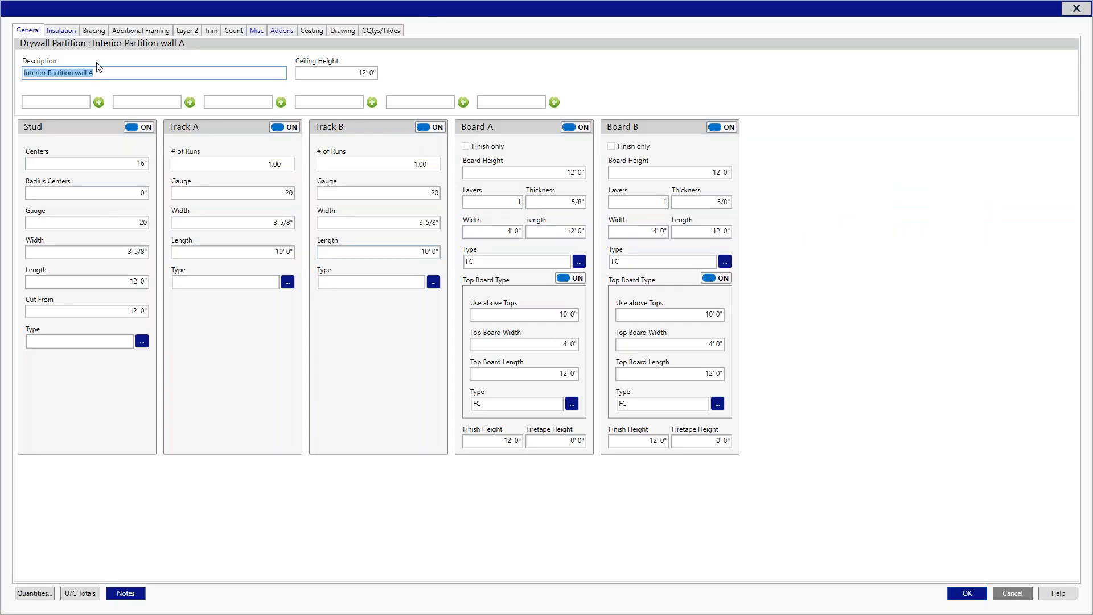
click(100, 73)
click(144, 221)
key(BackSpace)
text(5)
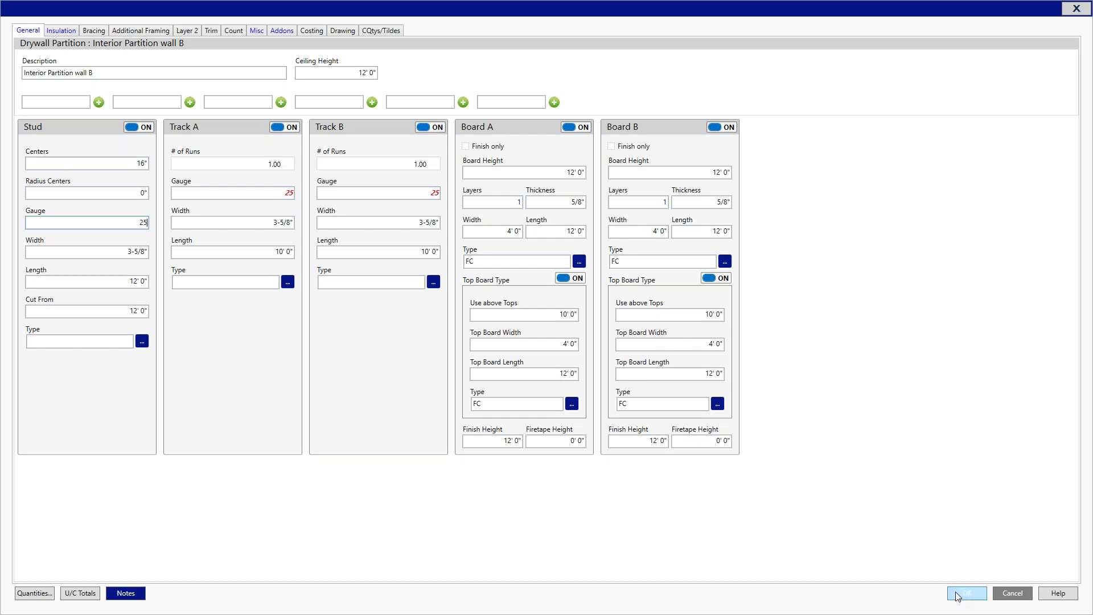
click(962, 592)
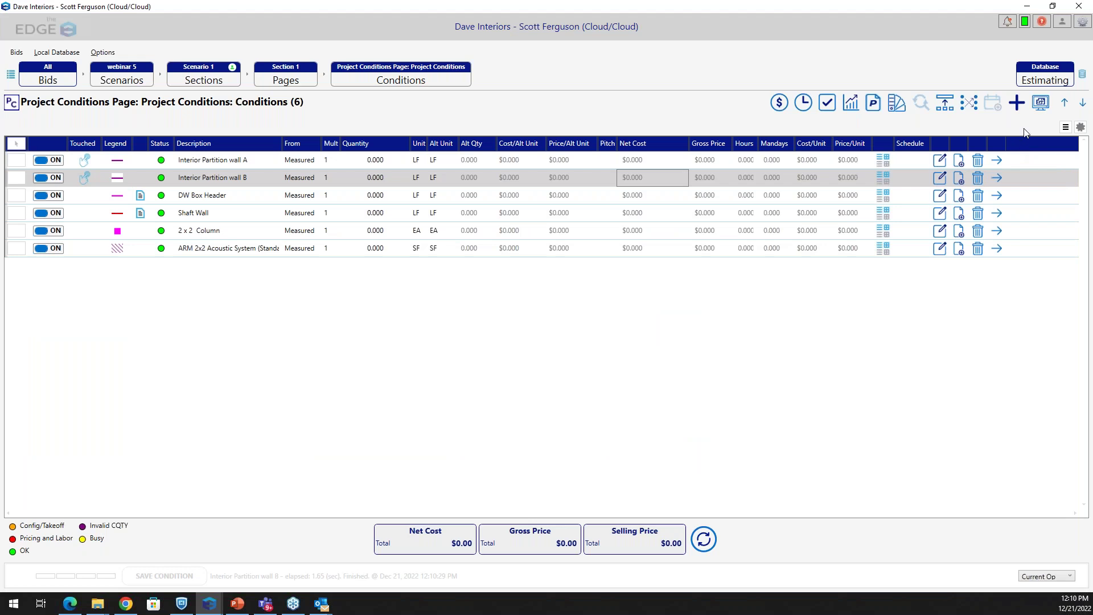
Open the drawing takeoff on the Camillus Interior page and draw an Interior Partition wall A segment about 31 ft long between the two lower offices
click(1040, 103)
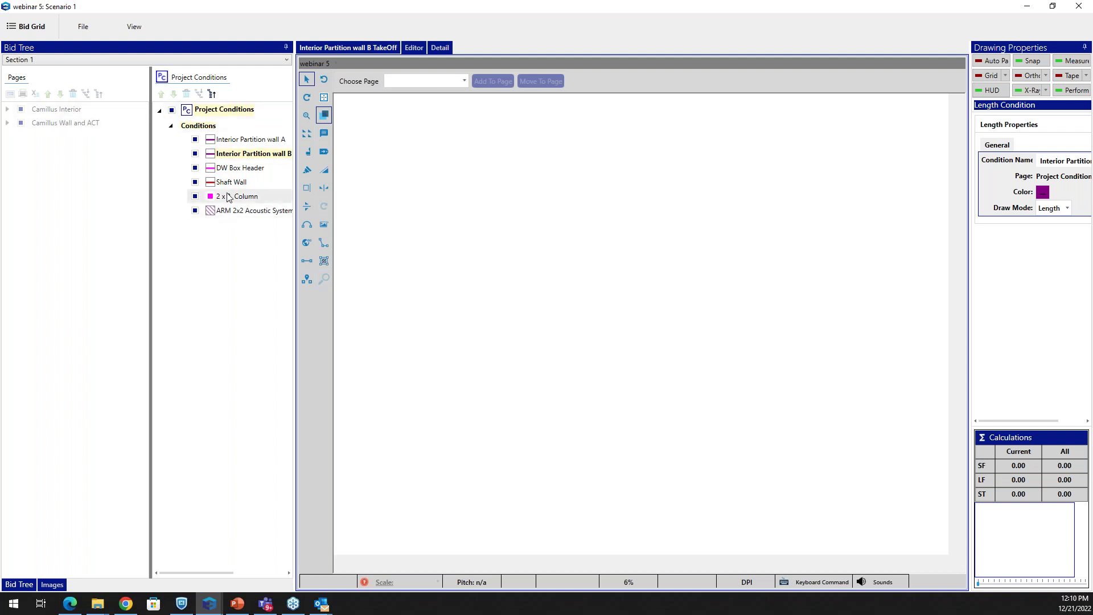
click(460, 81)
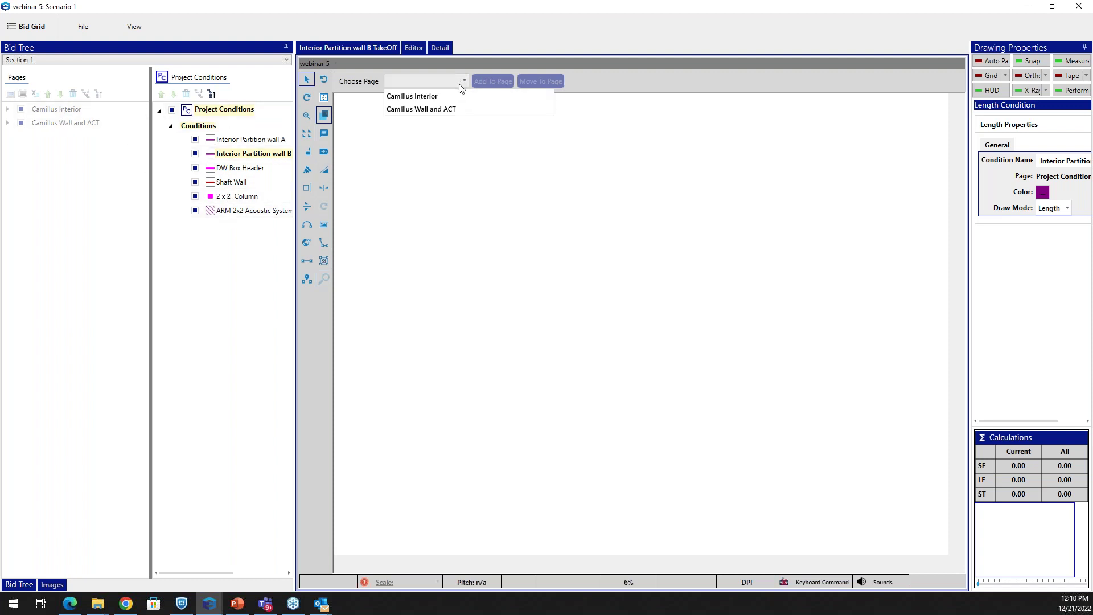
click(439, 97)
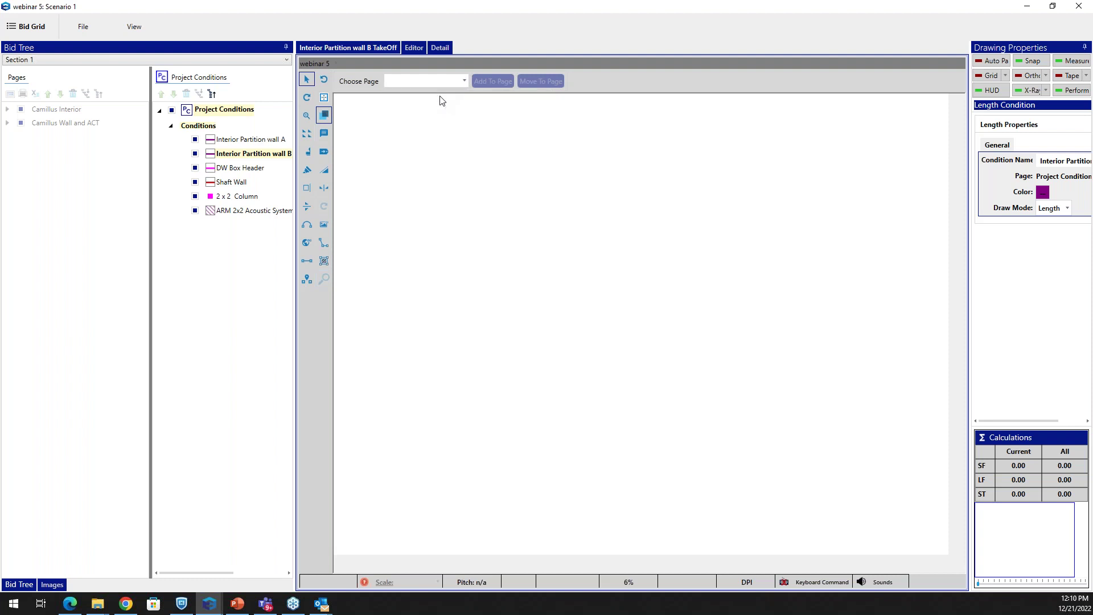
click(250, 139)
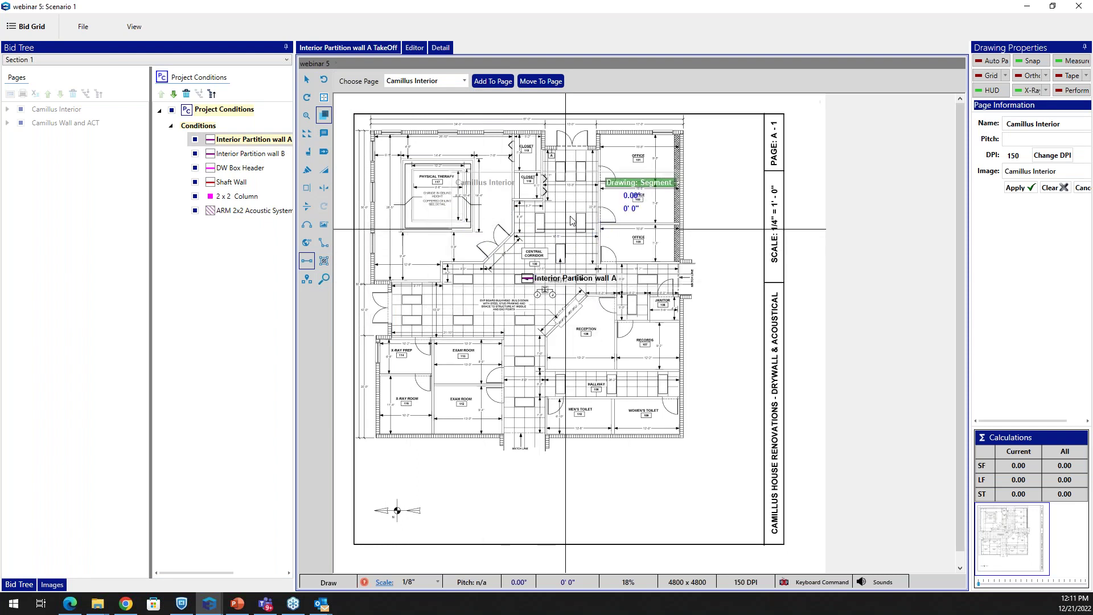
click(614, 223)
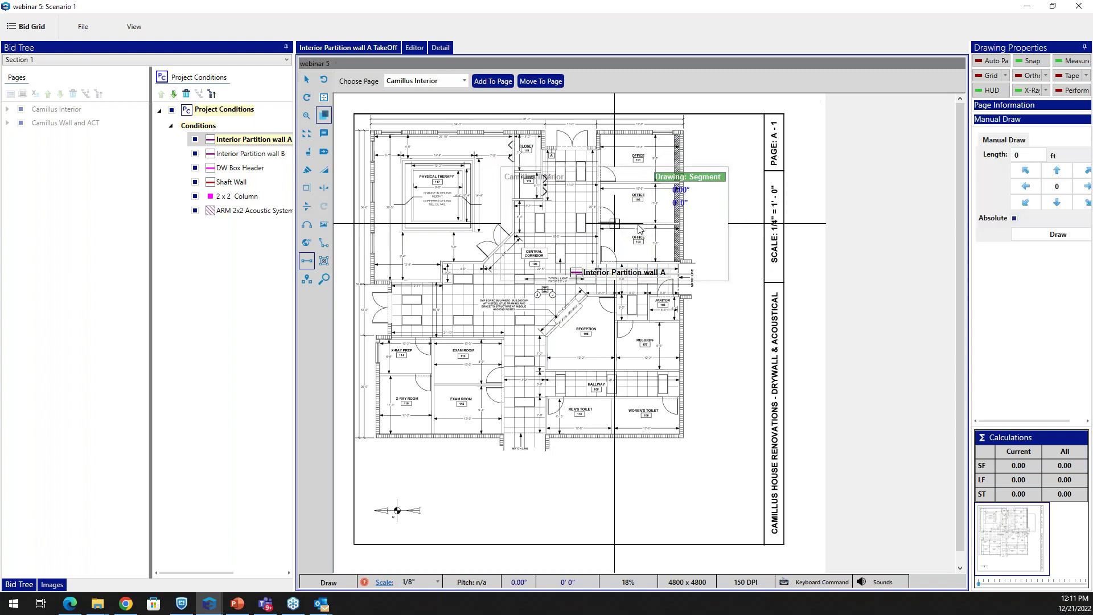
click(673, 222)
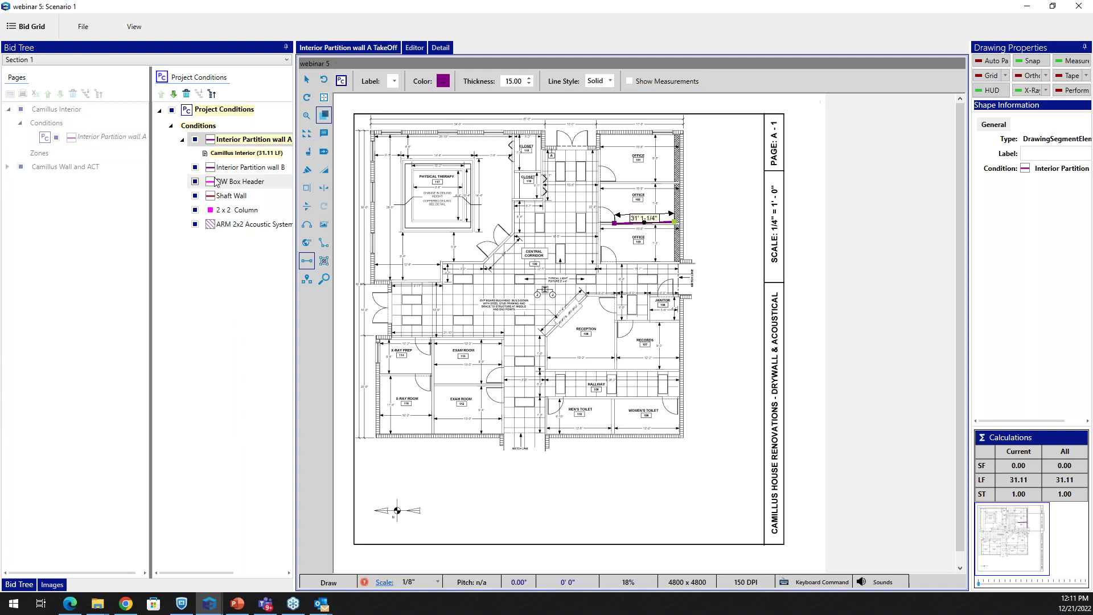
Draw an Interior Partition wall B segment about 26 ft long between the two exam rooms on Camillus Interior
click(243, 170)
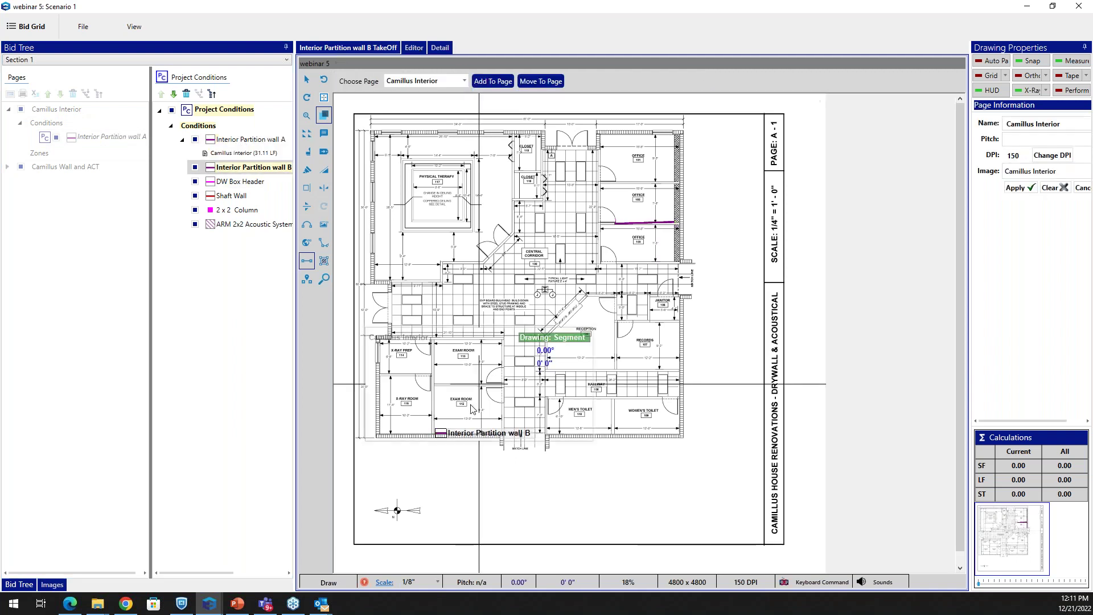
click(436, 385)
click(485, 386)
Draw a vertical DW Box Header segment about 15 ft long across the double-door entrance at the plan's left side on Camillus Interior
click(241, 194)
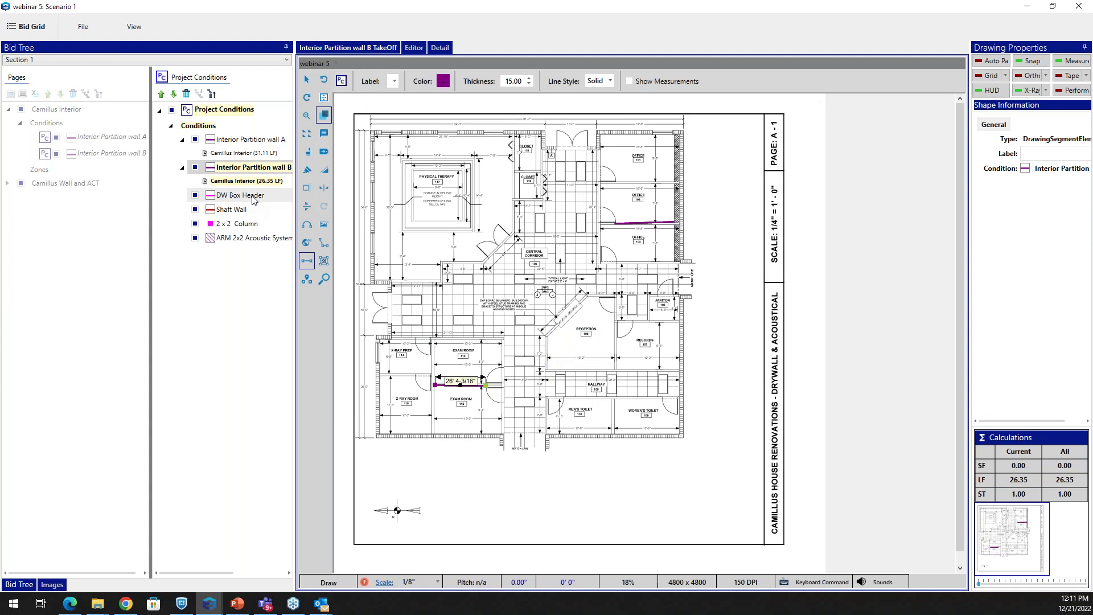
click(390, 293)
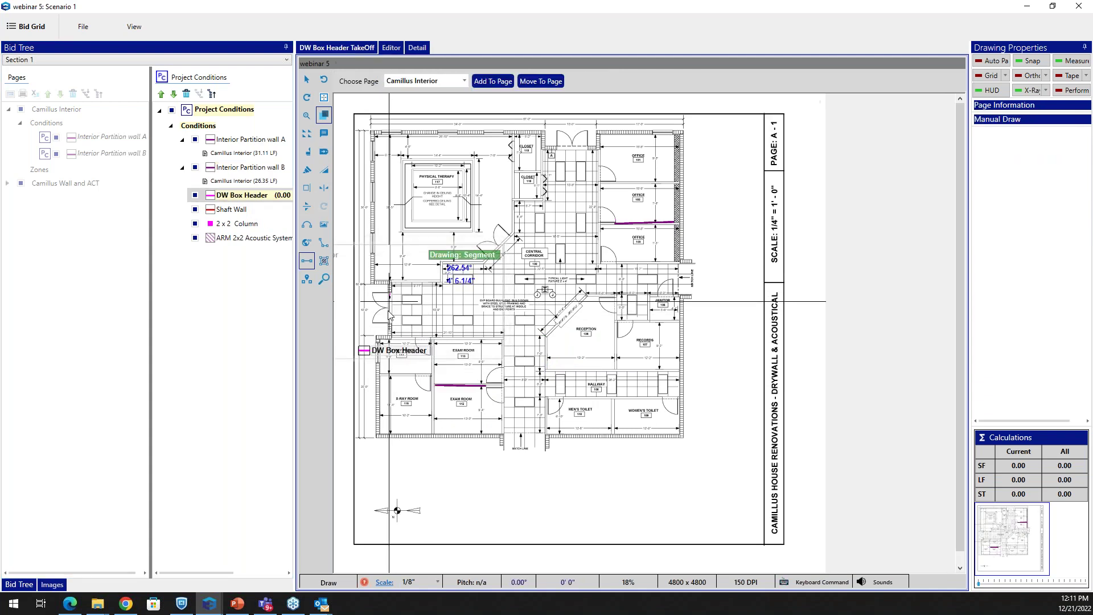
click(390, 323)
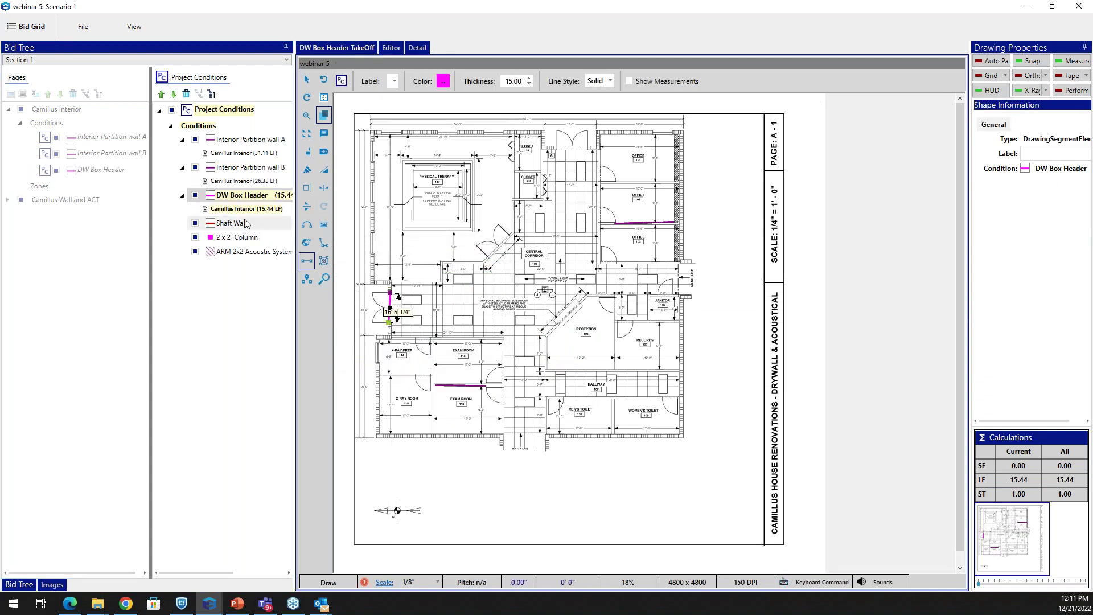
Draw a Shaft Wall segment about 29 ft long along the diagonal wall at Reception on Camillus Interior
click(240, 223)
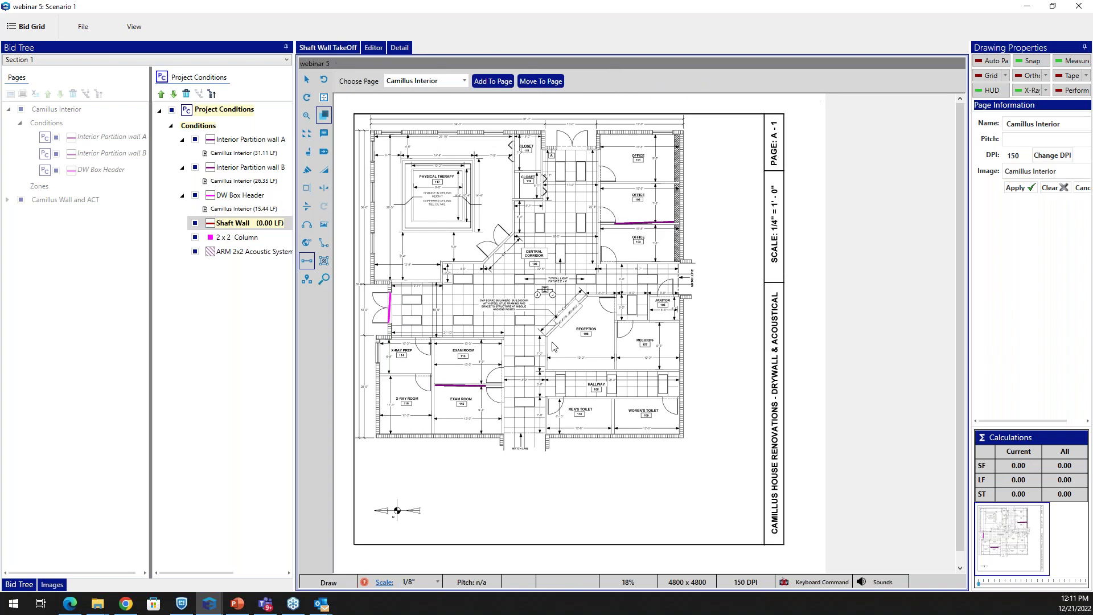
click(549, 336)
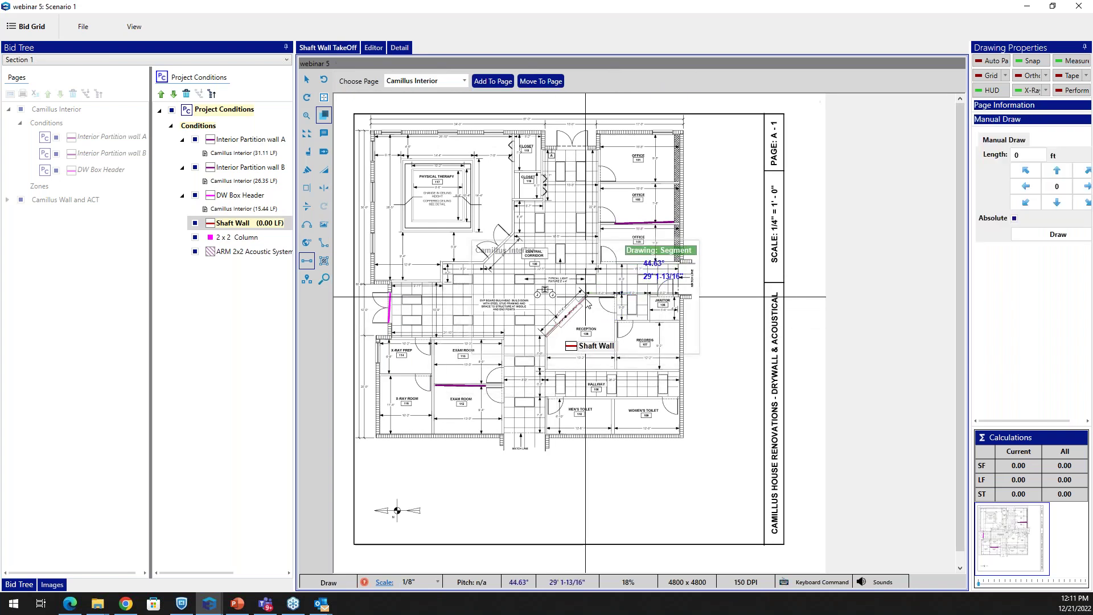
click(584, 296)
Place five 2 x 2 Column counts on Camillus Interior: middle office, Physical Therapy, Reception, X-Ray Room and upper Exam Room
click(250, 251)
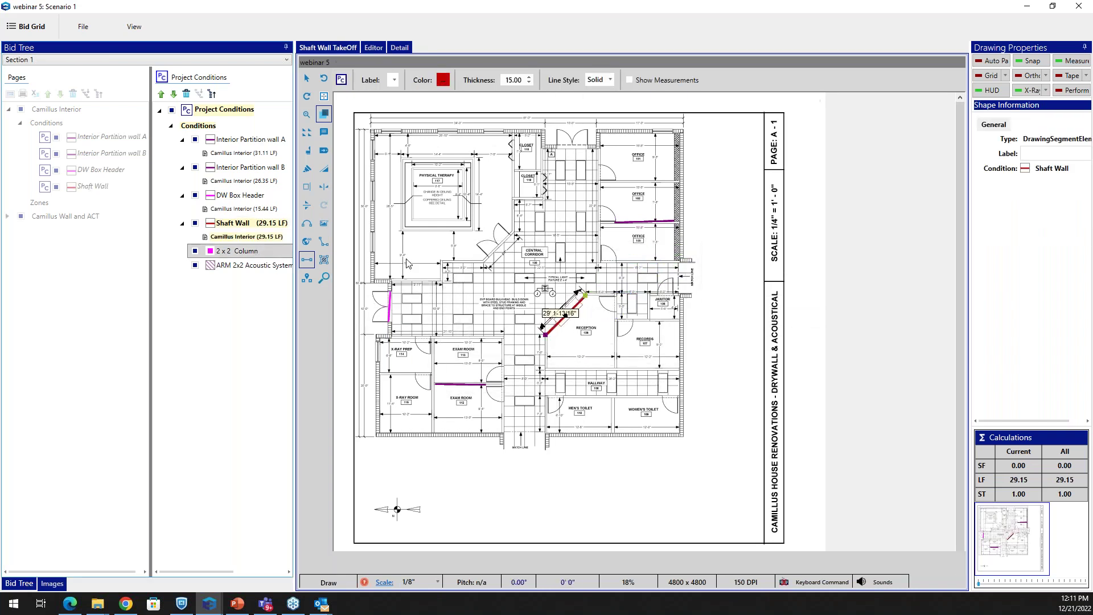
click(619, 198)
click(412, 256)
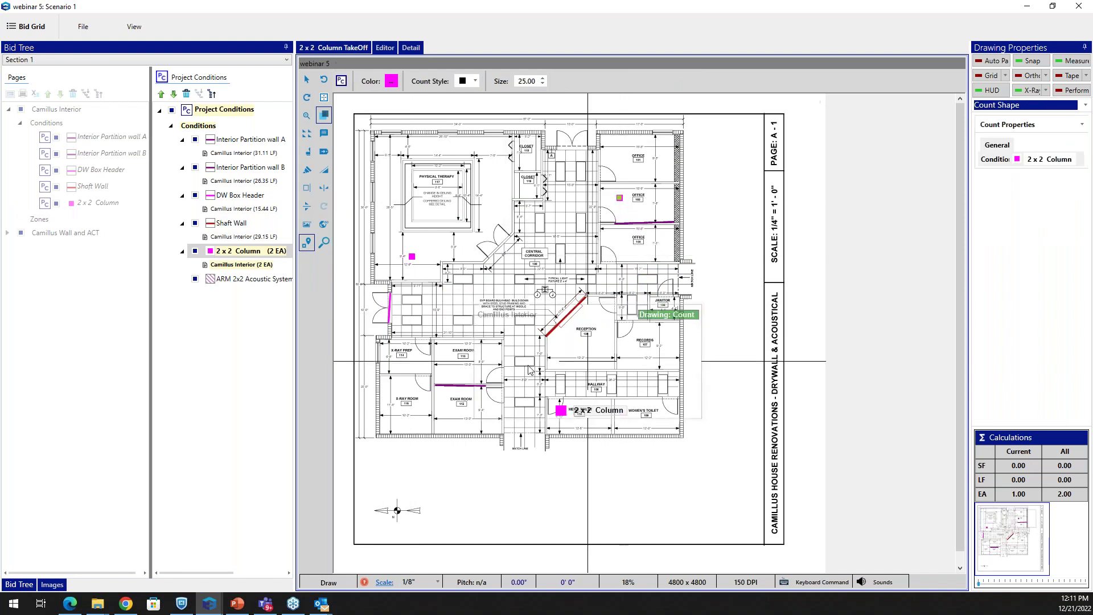
click(561, 410)
click(414, 396)
click(461, 363)
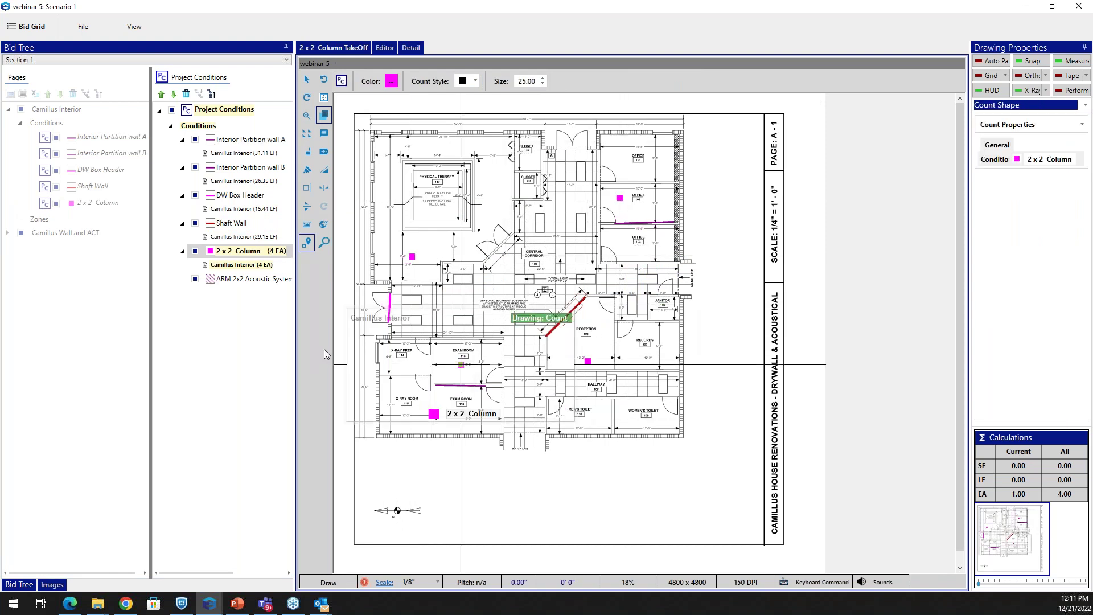
Draw an ARM 2x2 Acoustic System (Standard) w/ Powered Main area of about 3,046 SF over the X-ray and exam rooms
click(245, 279)
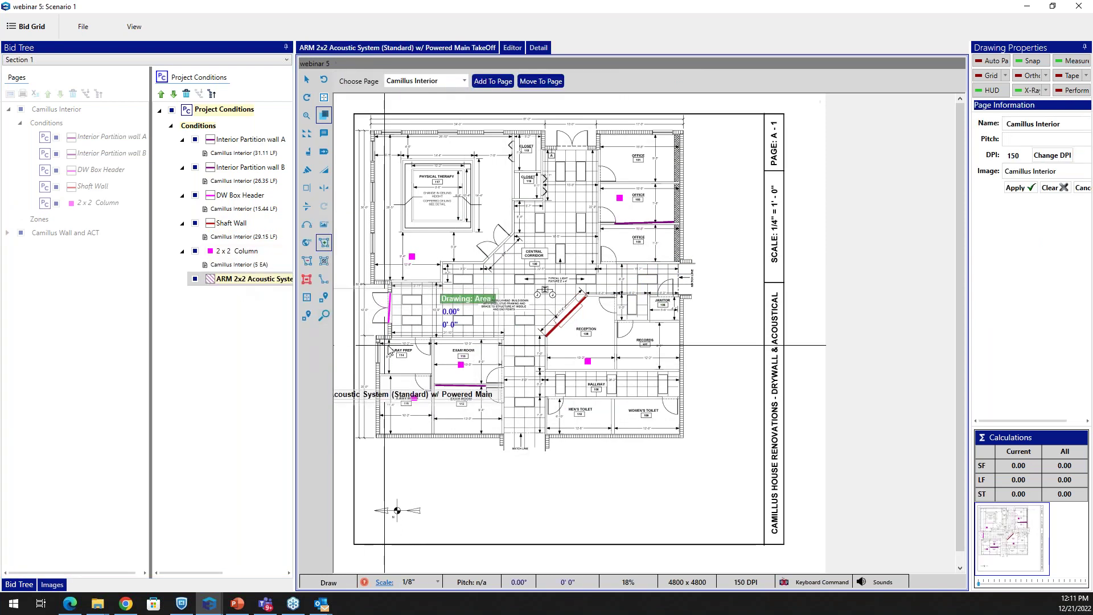
click(380, 340)
click(501, 340)
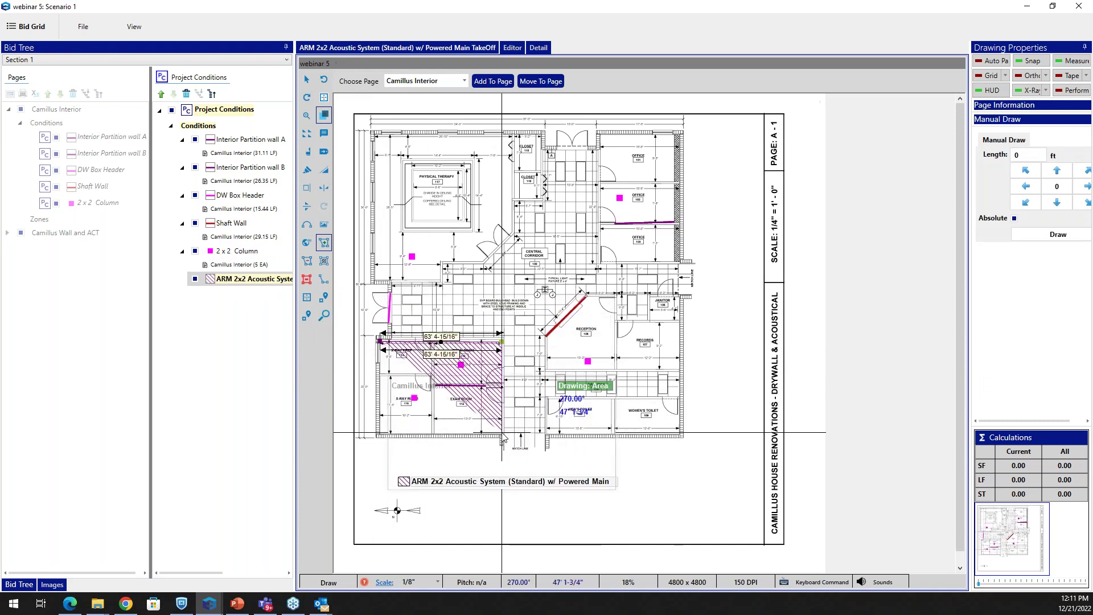
click(501, 435)
click(382, 439)
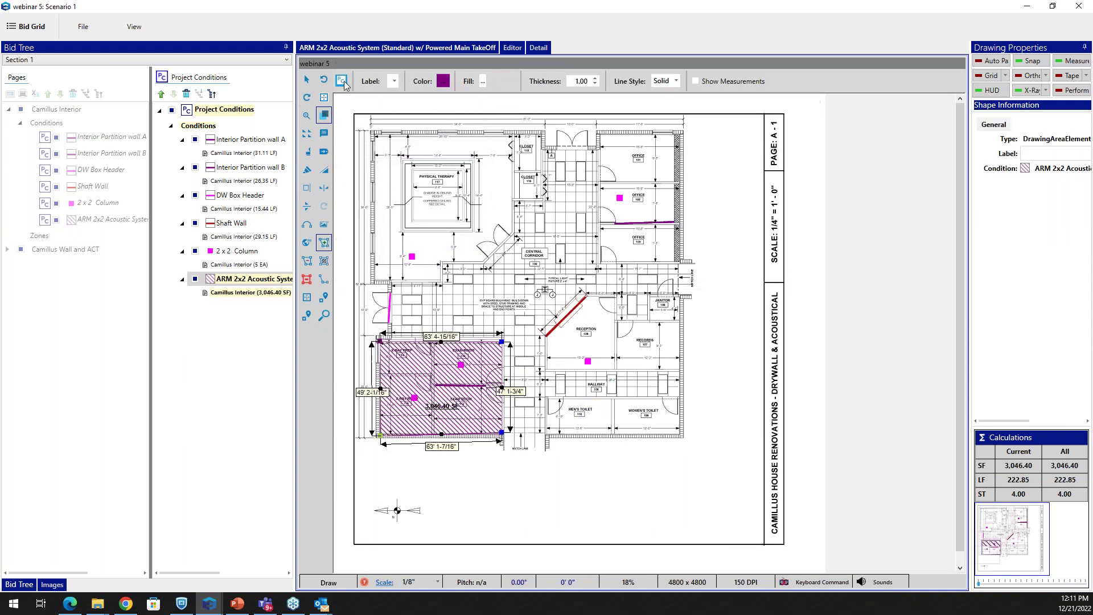
Switch to the Camillus Wall and ACT page and draw an Interior Partition wall A segment about 20 ft long below the Physical Therapy room
click(341, 80)
click(464, 81)
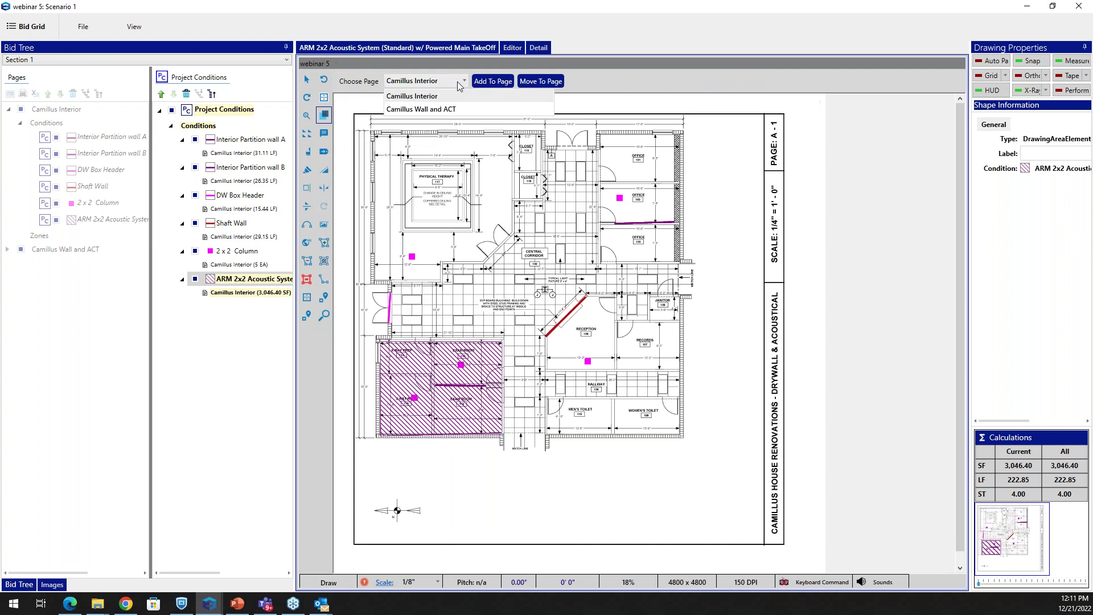
click(443, 110)
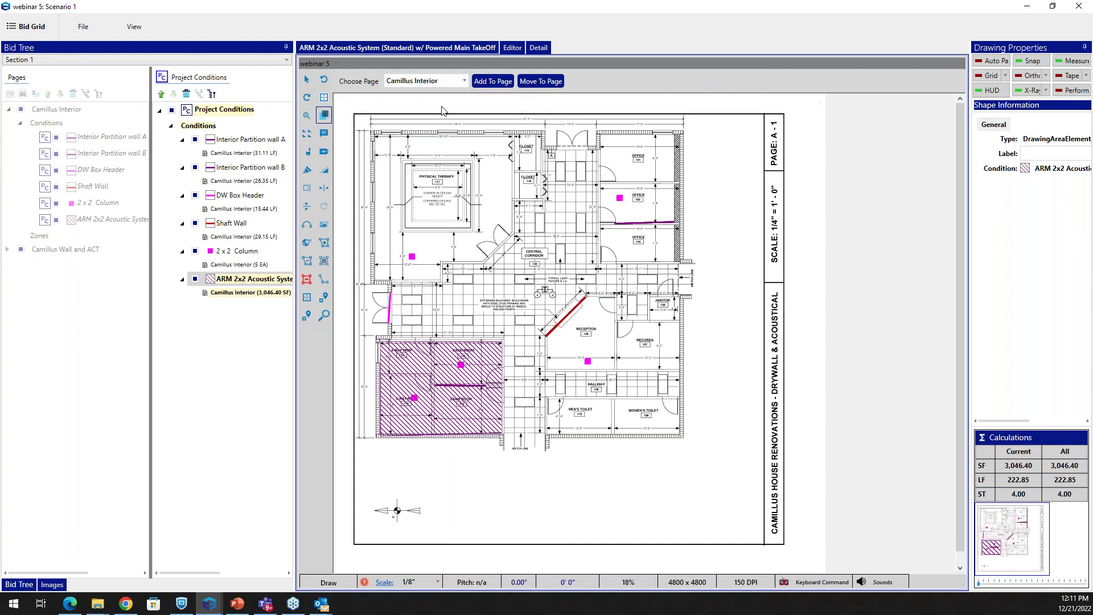
click(238, 144)
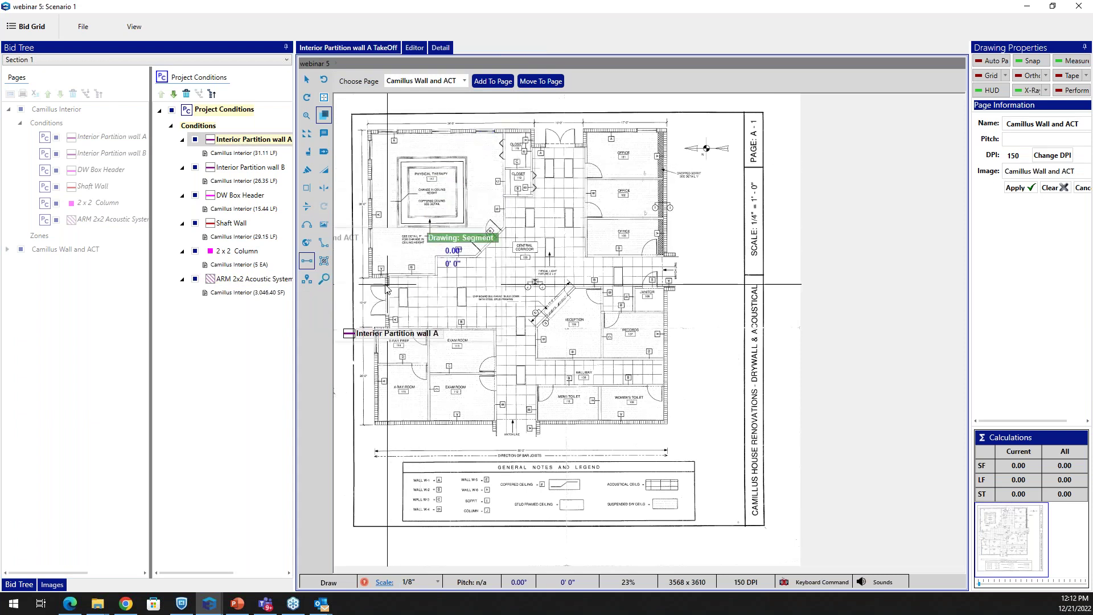
click(387, 276)
click(438, 275)
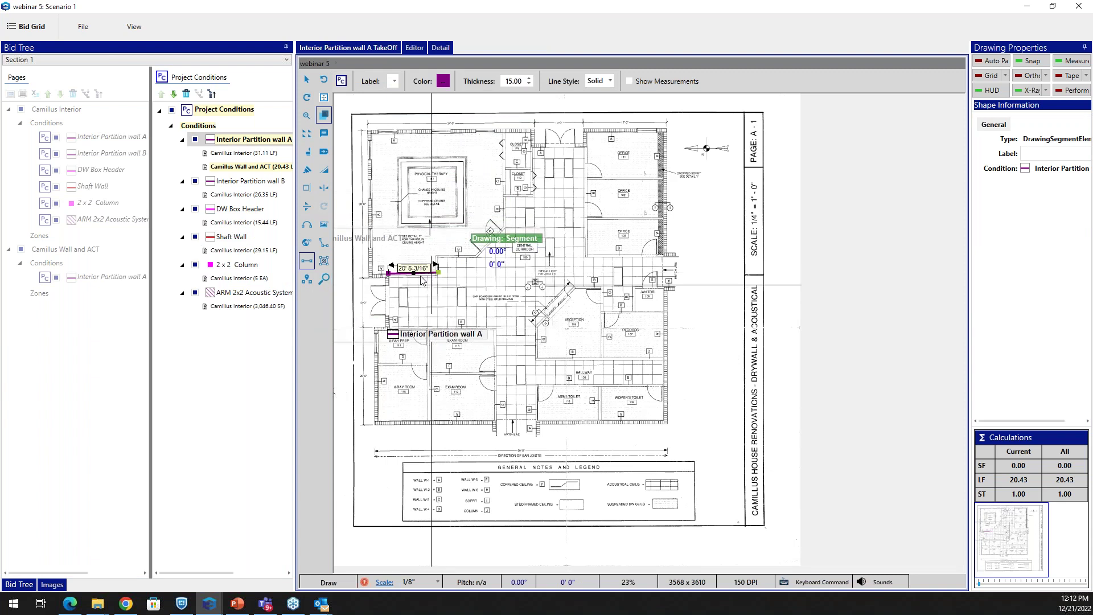
Draw a vertical Interior Partition wall B segment about 12 ft long along Reception's left wall on Camillus Wall and ACT
click(251, 180)
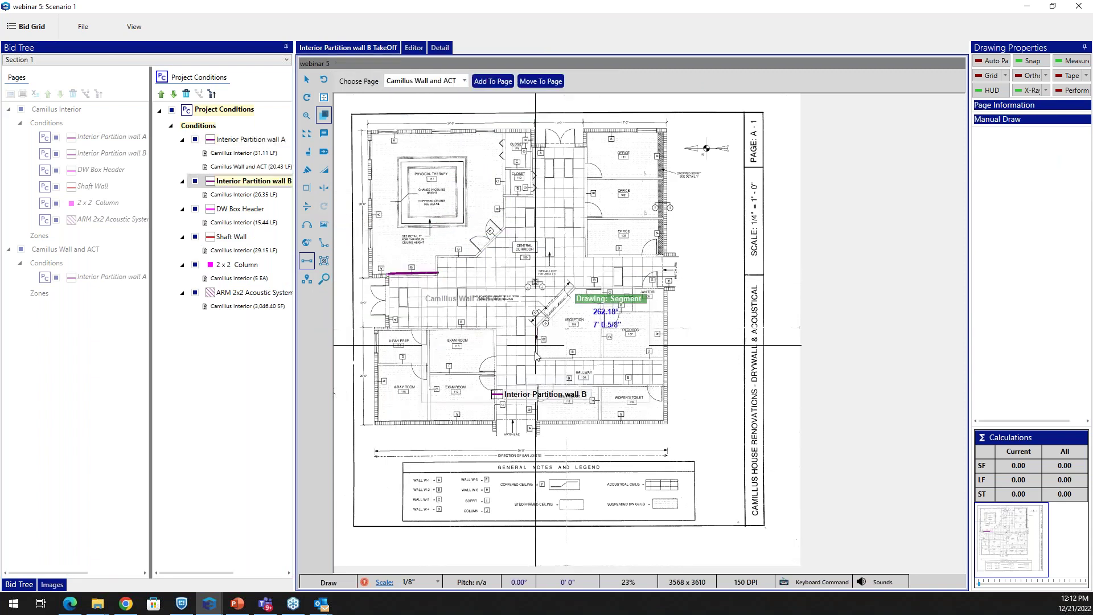
click(537, 331)
click(536, 355)
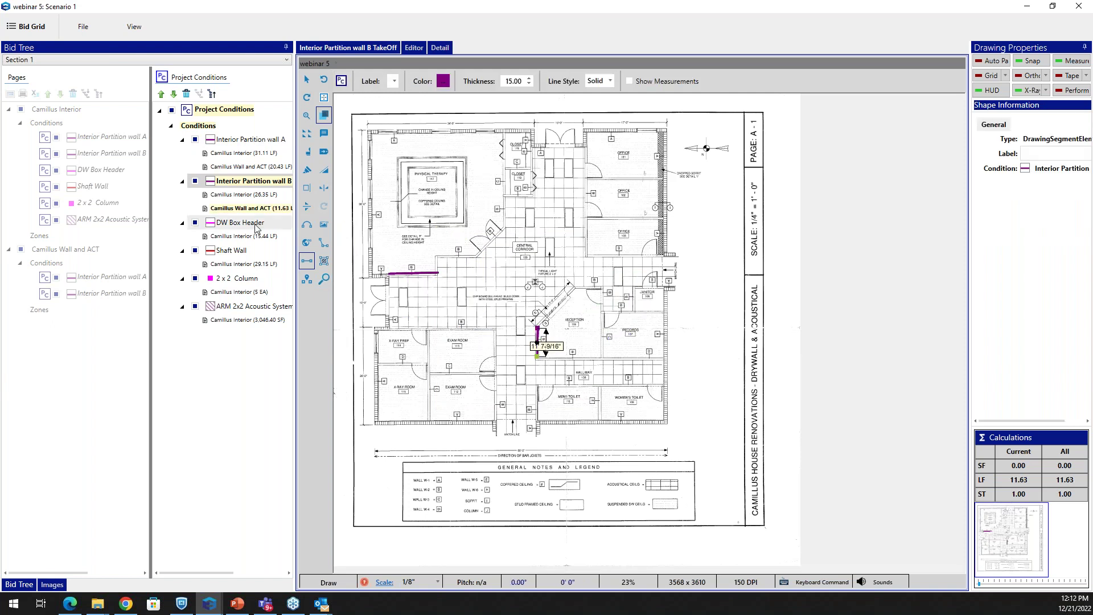
Draw a DW Box Header segment about 5 ft long below the lower Office on Camillus Wall and ACT and close the takeoff
click(255, 226)
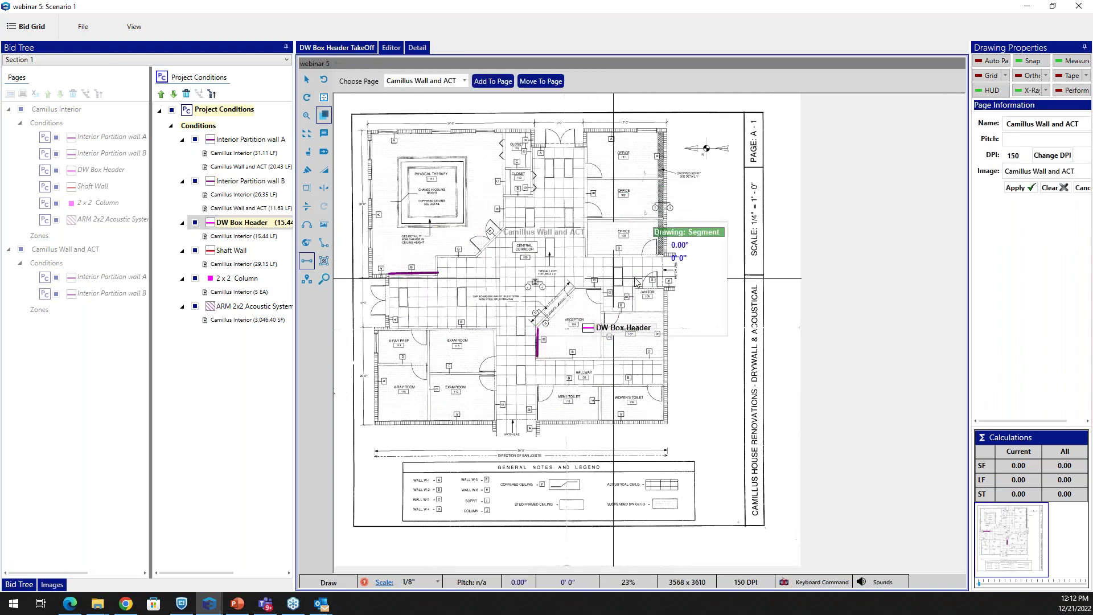
click(646, 256)
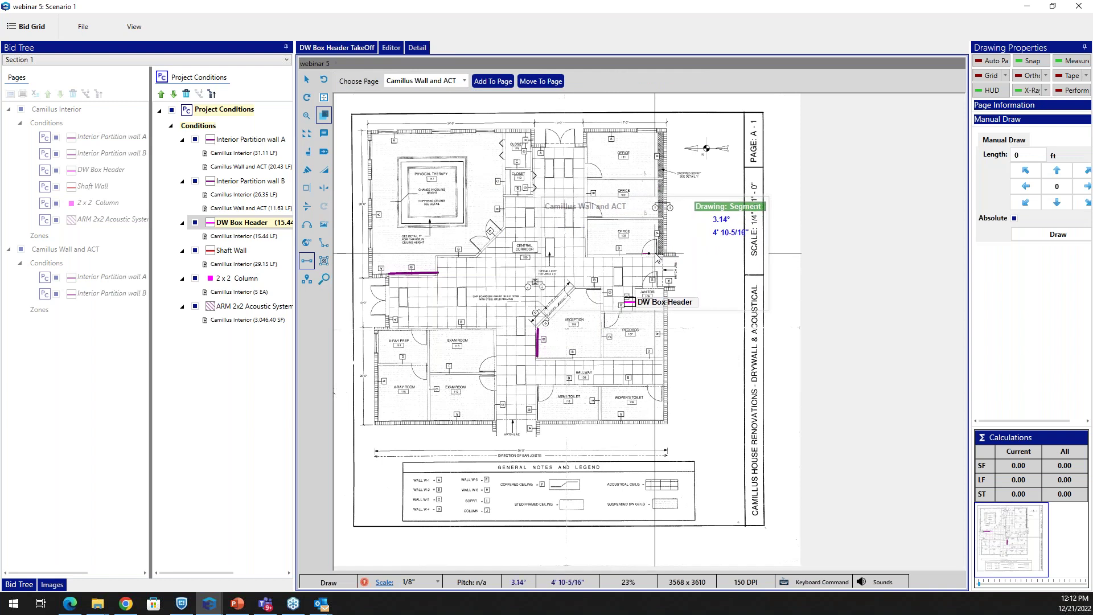
click(655, 255)
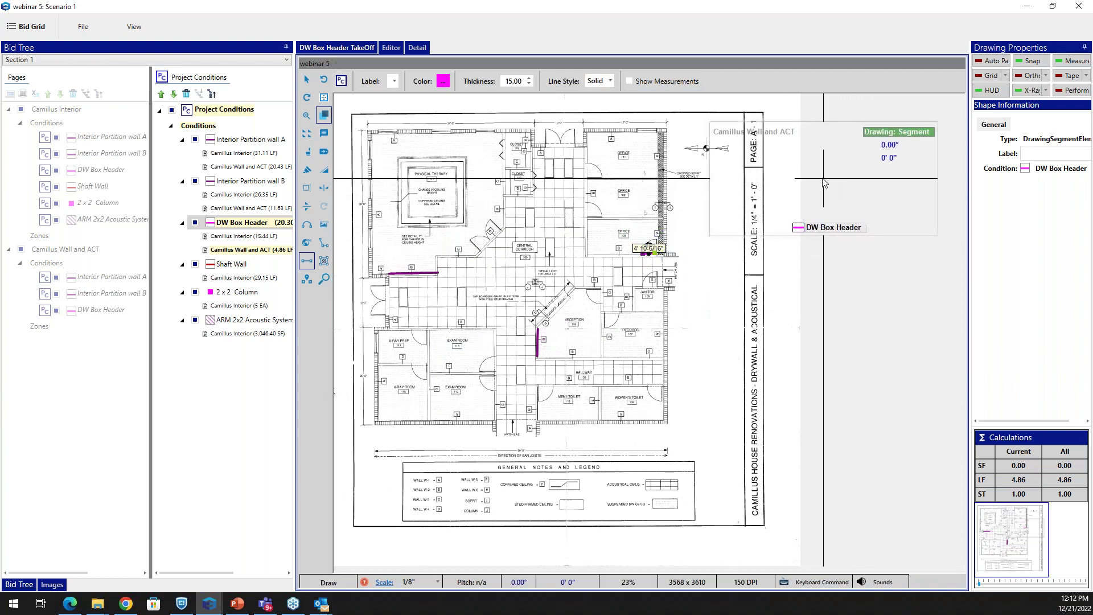
click(1084, 7)
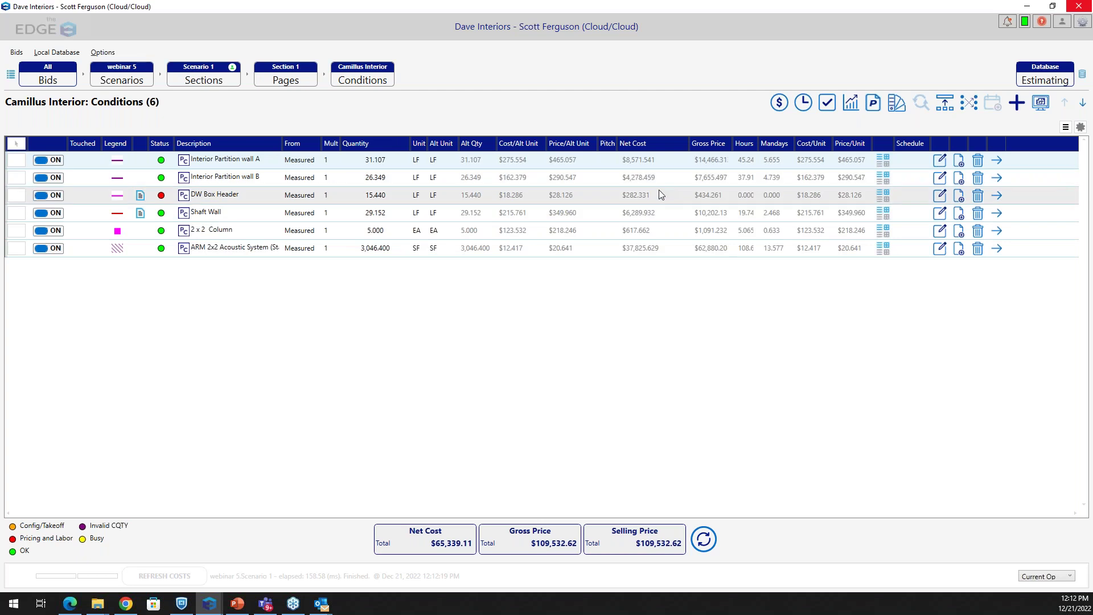
Review the material pricing items for the entire scenario
click(780, 104)
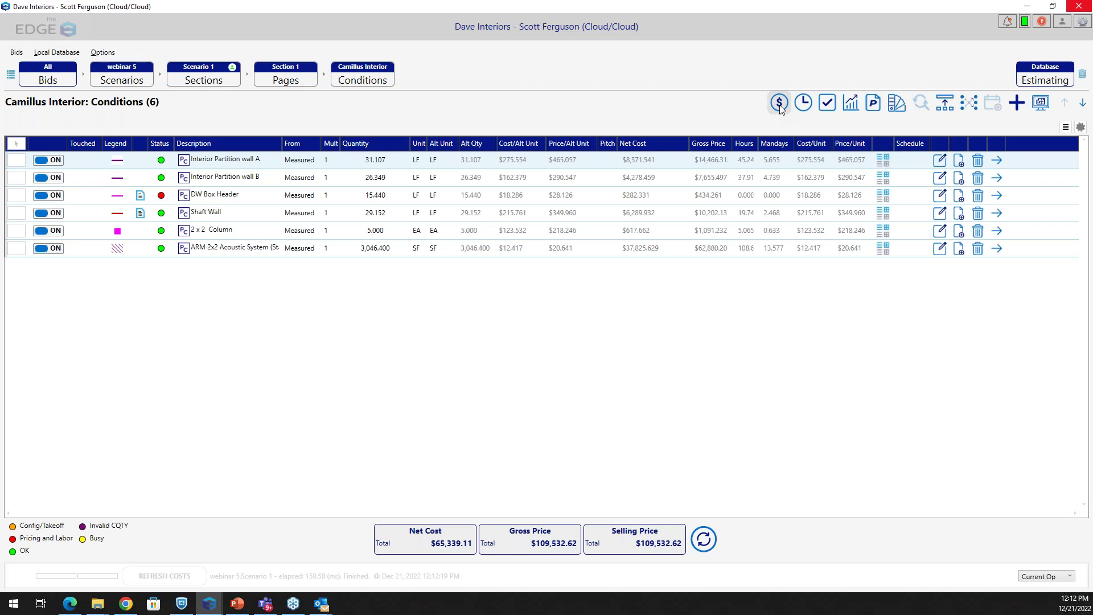
key(F2)
scroll(427, 232, down, 2)
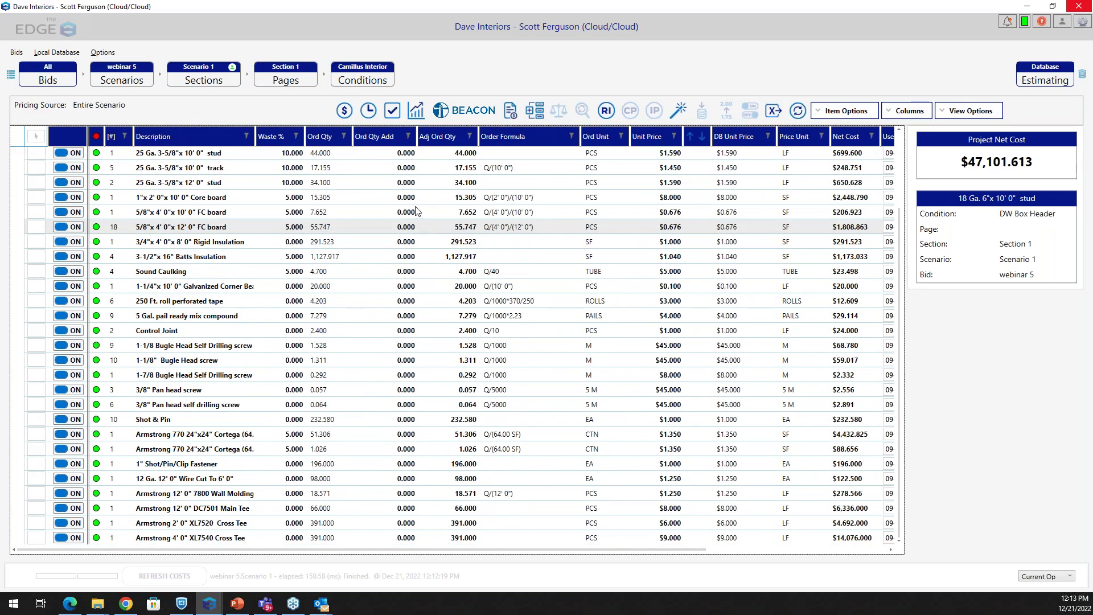
scroll(418, 196, up, 2)
Set the labor production rate of the Frame 18 Ga. 6" box header item to 9 EU/Hr for the entire scenario
click(367, 113)
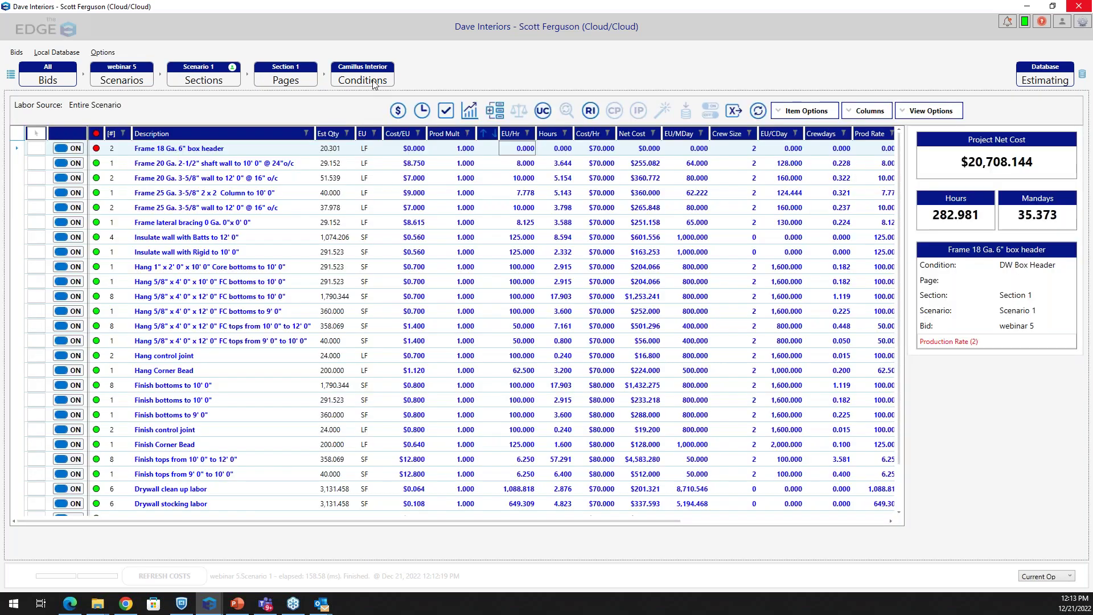
click(348, 82)
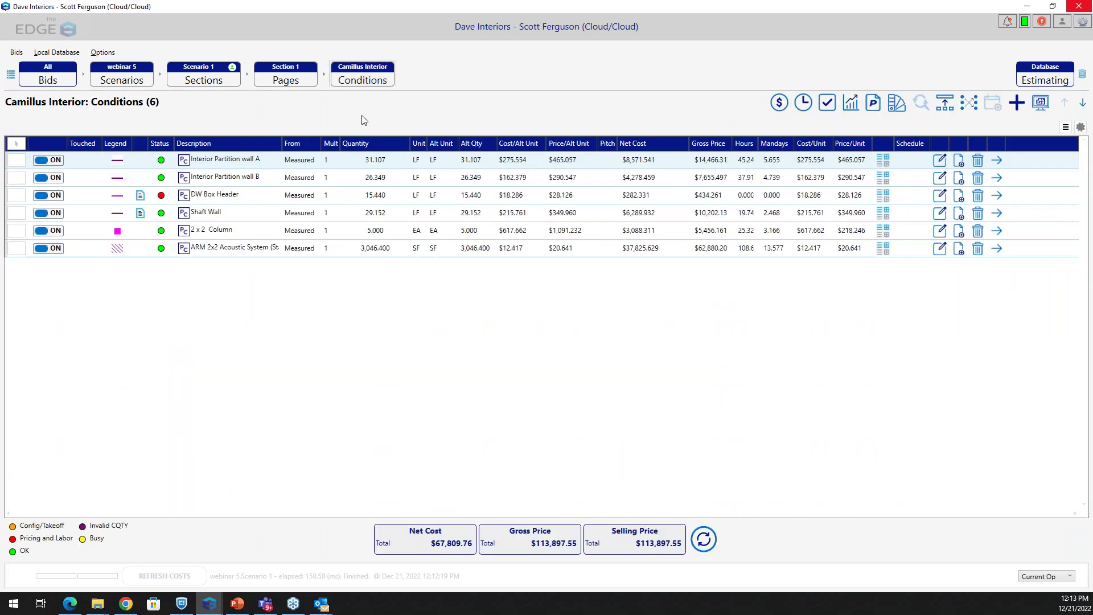
click(803, 102)
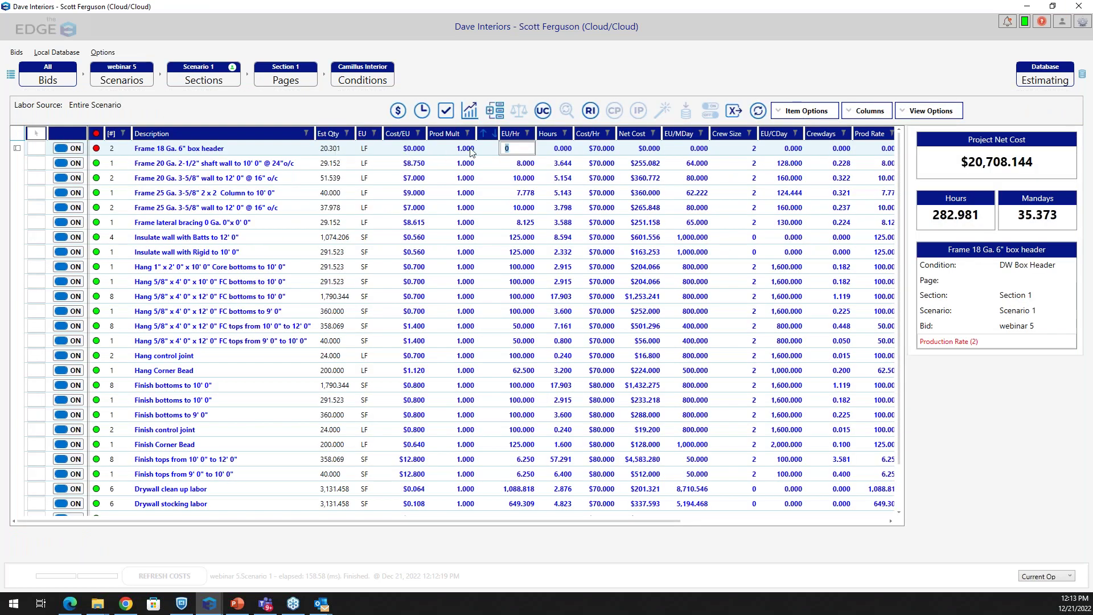
text(9)
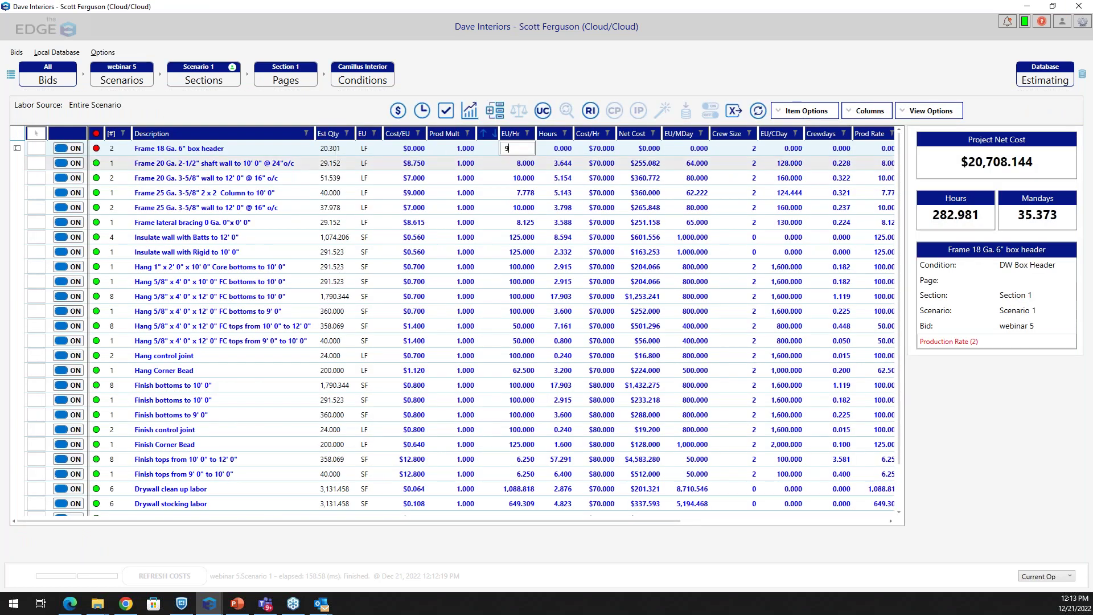
click(514, 164)
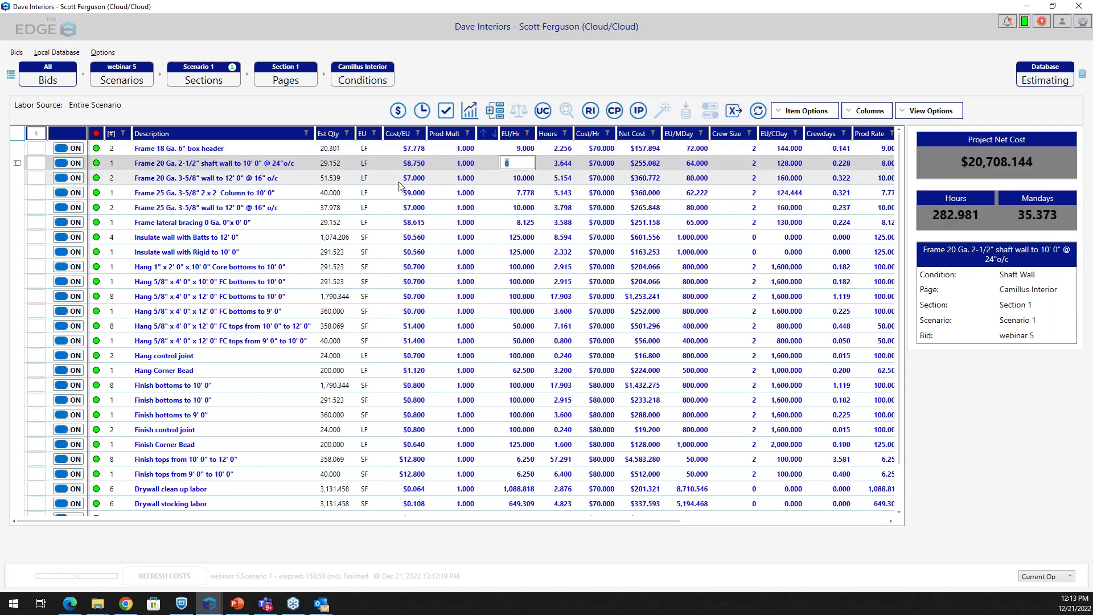
Return to the webinar 5 scenarios and check in Scenario 1
click(200, 84)
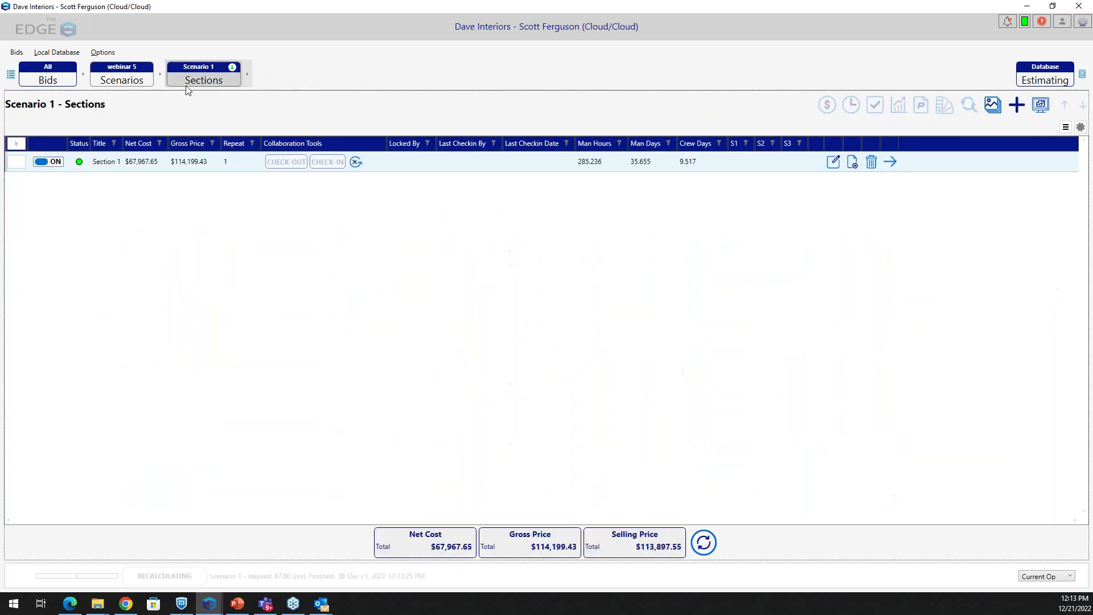
click(135, 83)
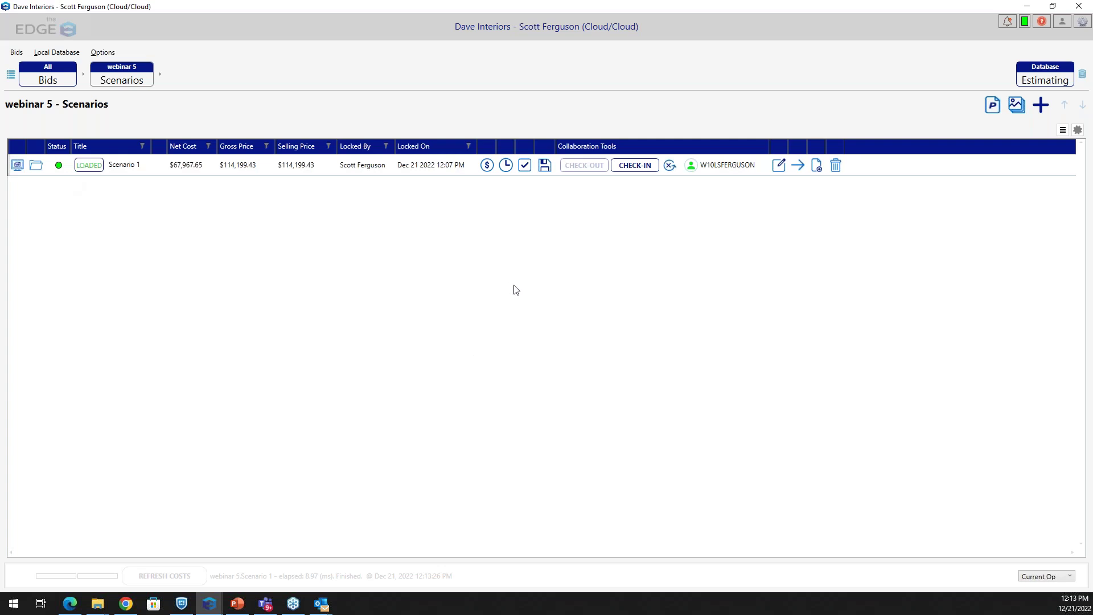
click(633, 165)
click(535, 342)
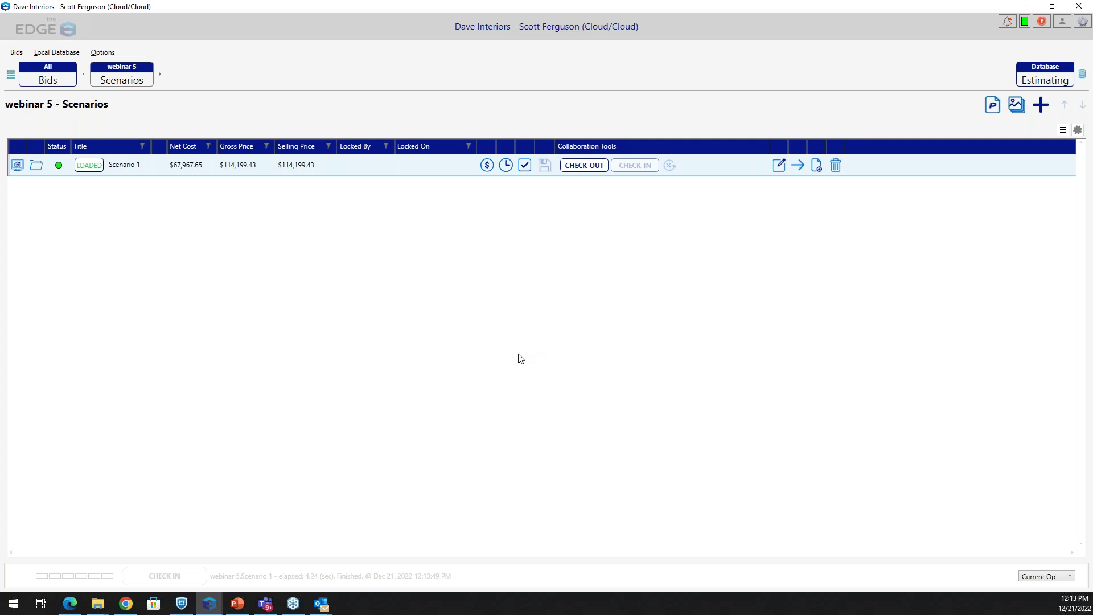
Copy Scenario 1 with its measured quantities, details and multipliers
click(817, 166)
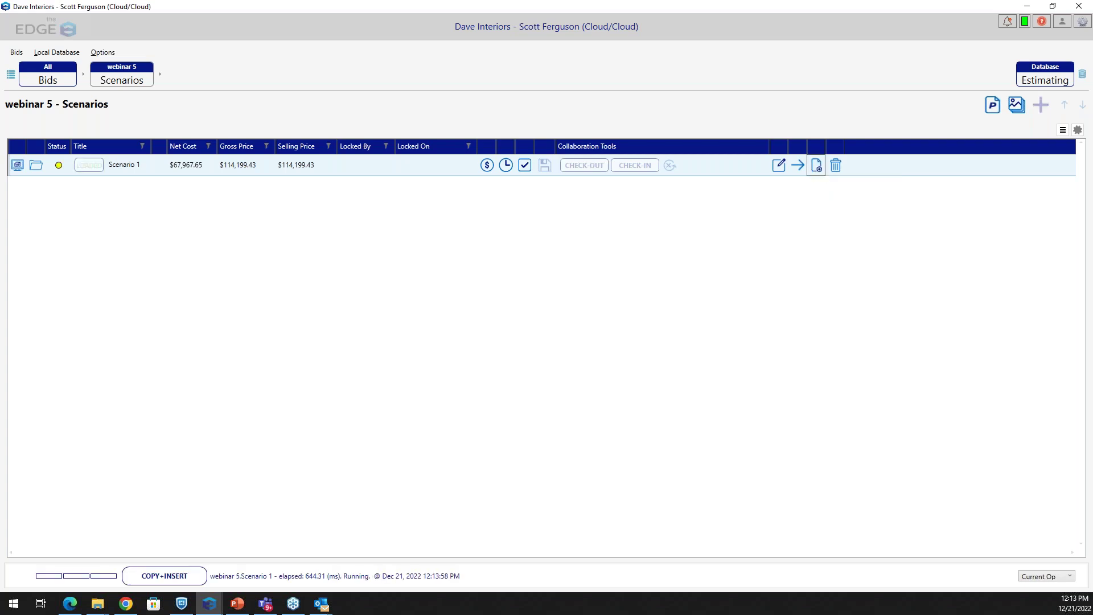
click(467, 282)
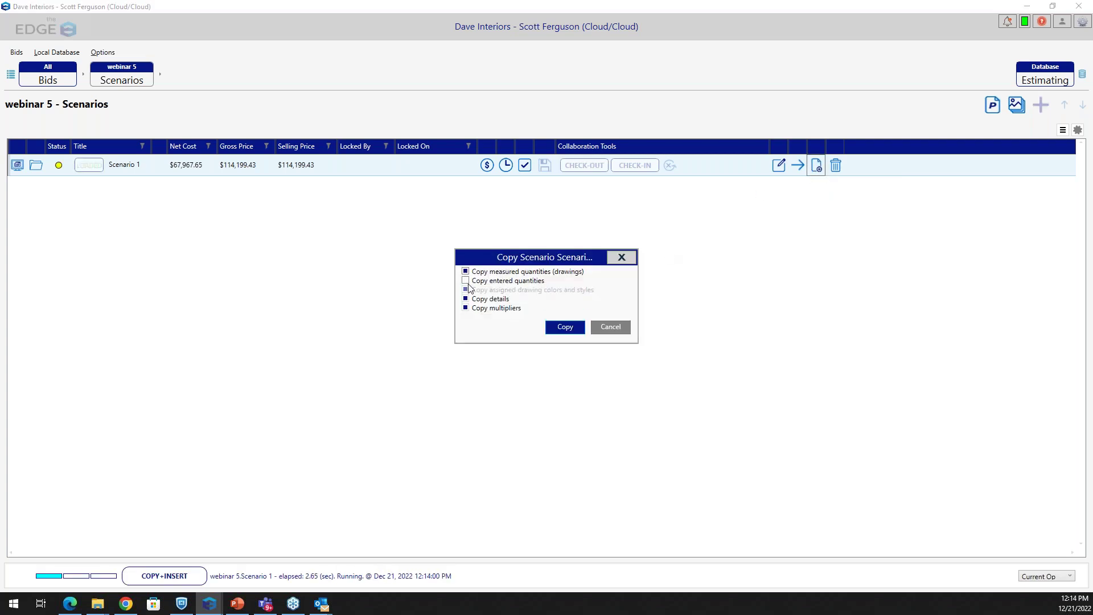
click(465, 280)
click(559, 326)
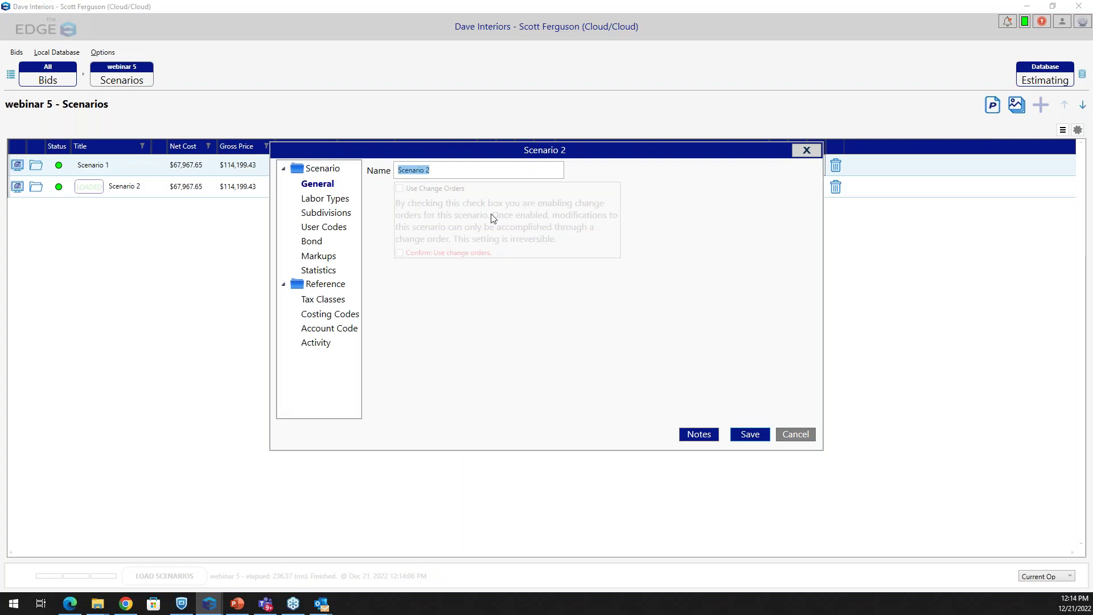
Name the copied scenario Scenario 2-change order, save it and check it in
click(464, 174)
text(-change order)
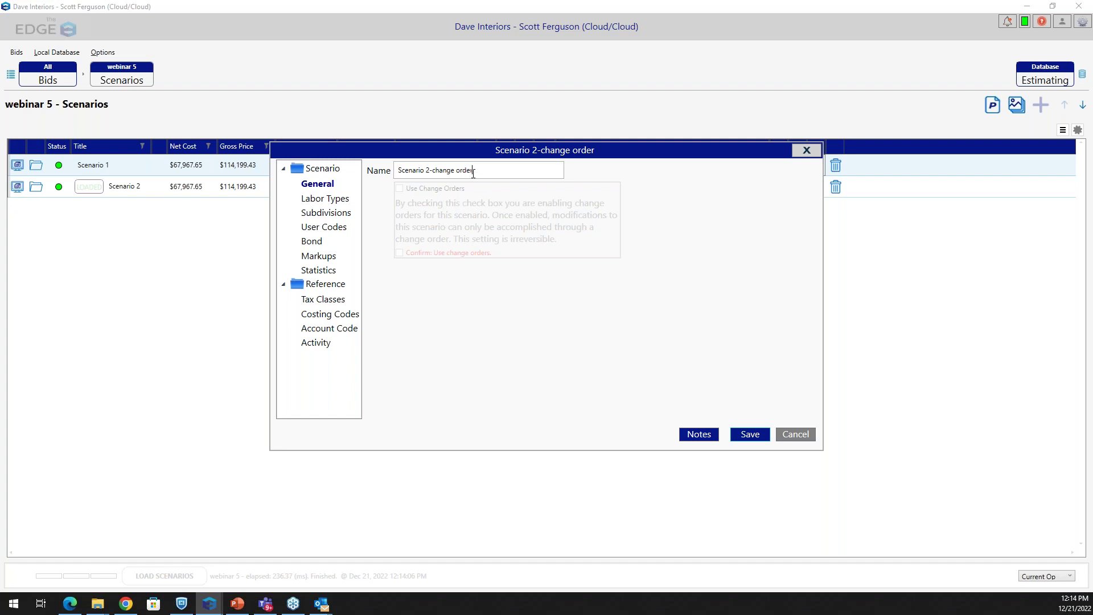
click(757, 435)
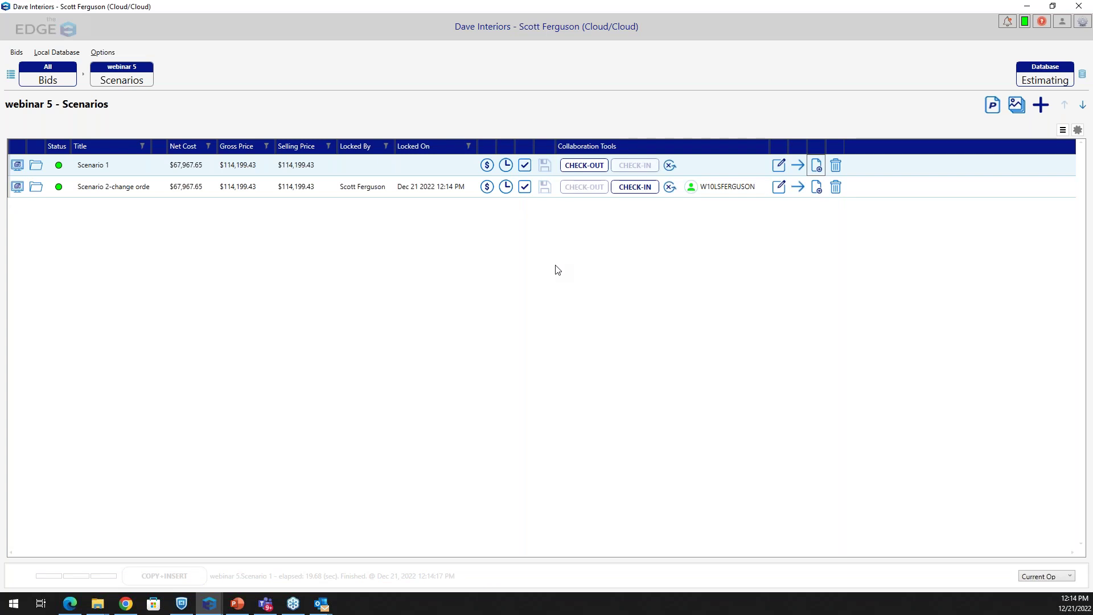
click(636, 188)
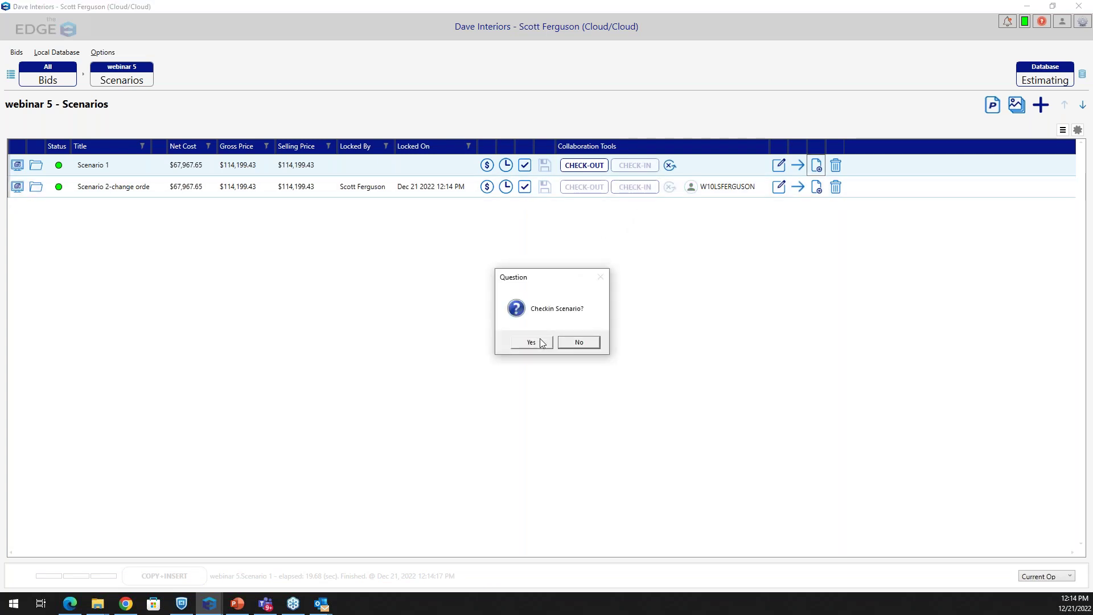
click(539, 342)
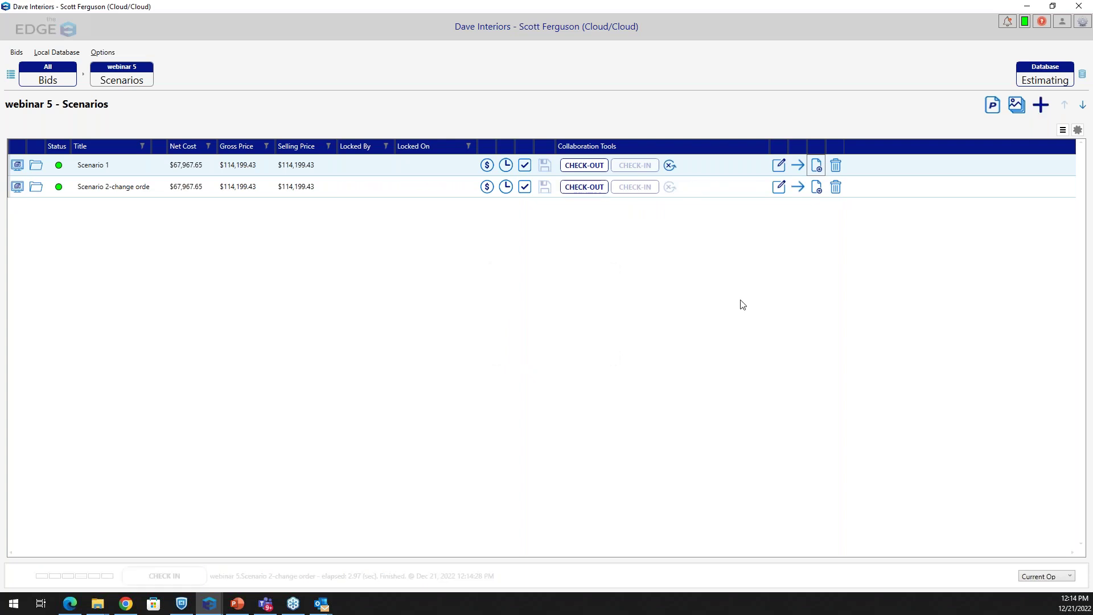
Enable and confirm Use Change Orders for Scenario 2-change order, and save the scenario
click(378, 185)
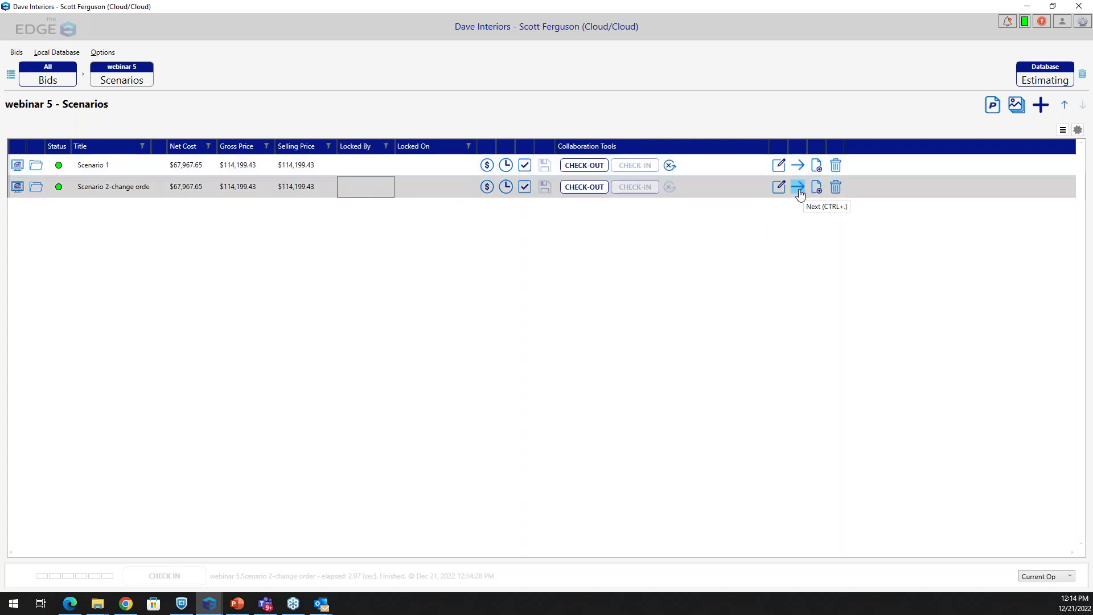
click(778, 187)
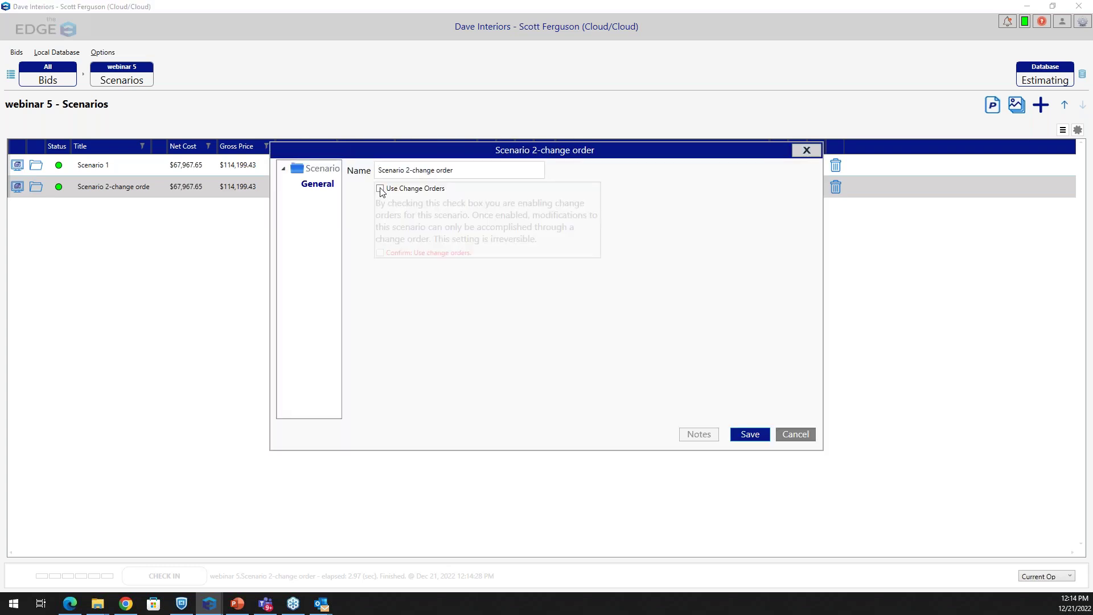
click(380, 189)
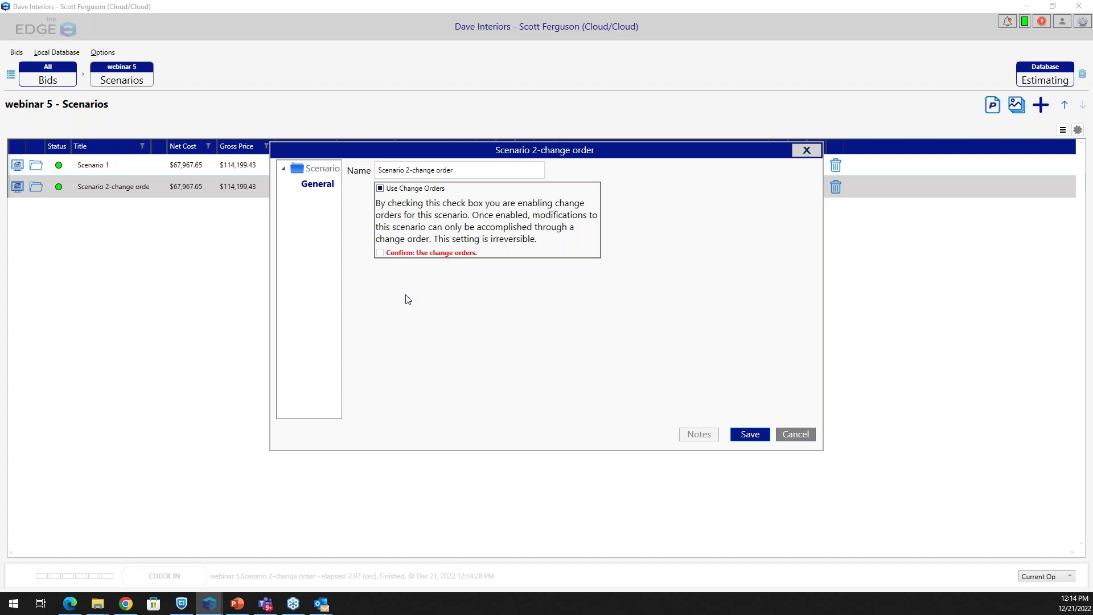
click(381, 253)
click(744, 438)
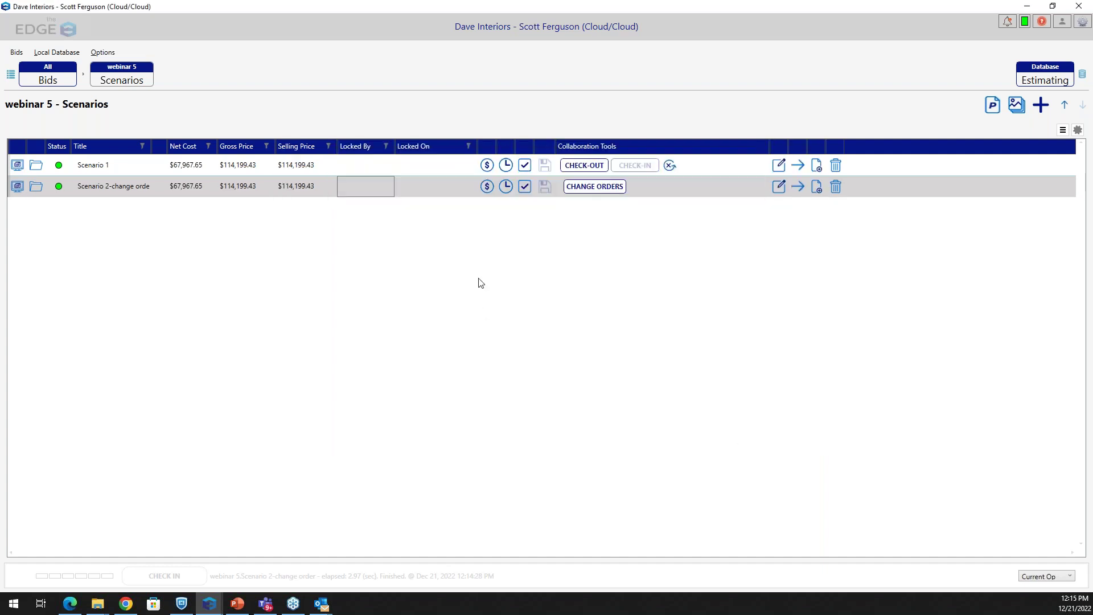
Create a change order named walls with change order number 1 for Scenario 2-change order
click(584, 190)
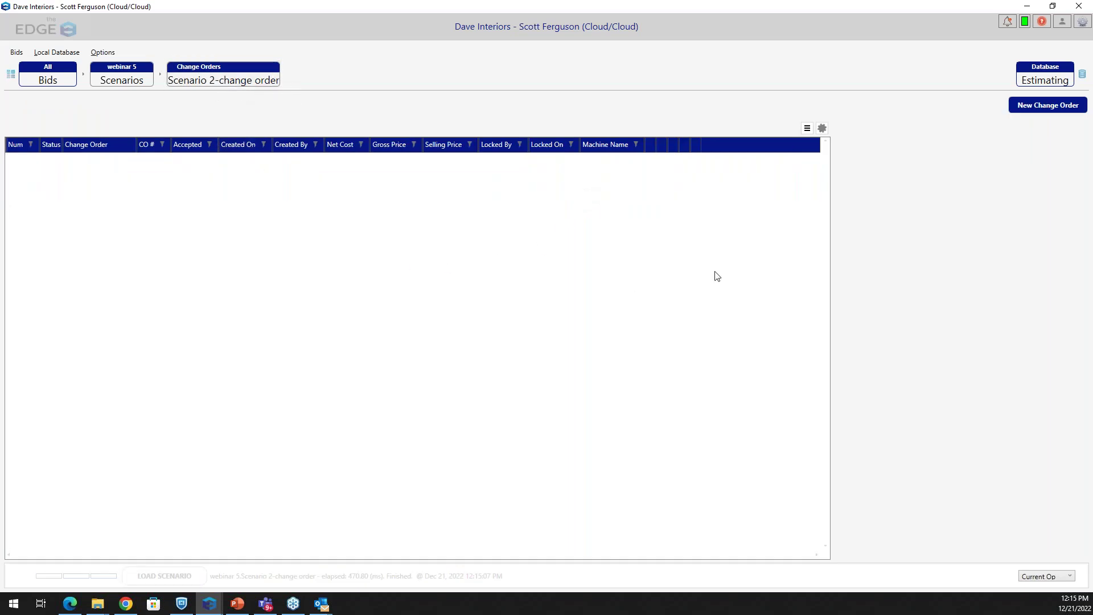
click(1019, 107)
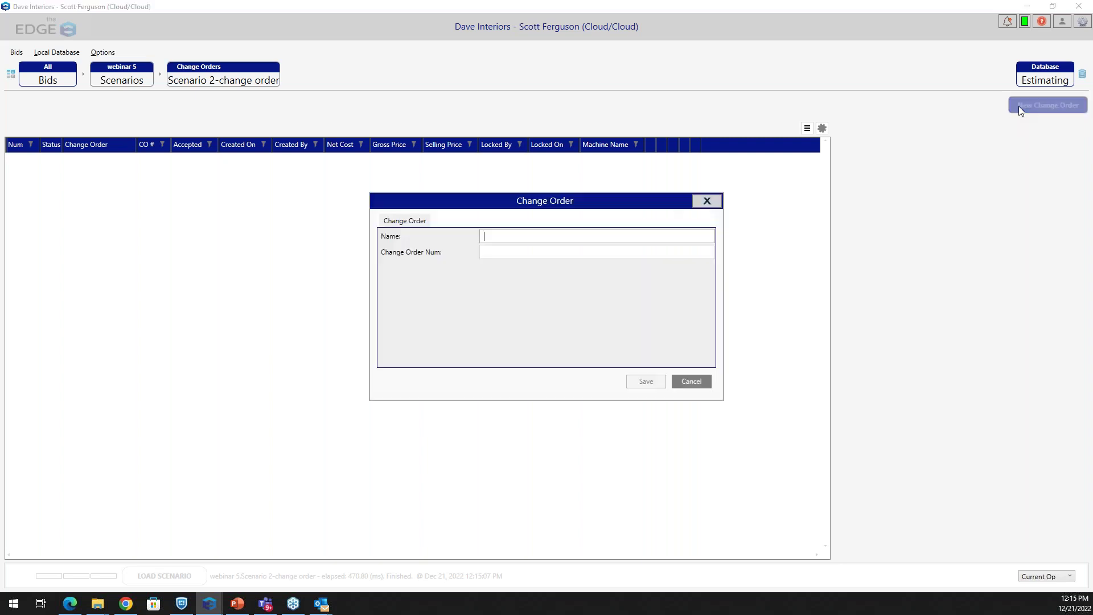
text(walls)
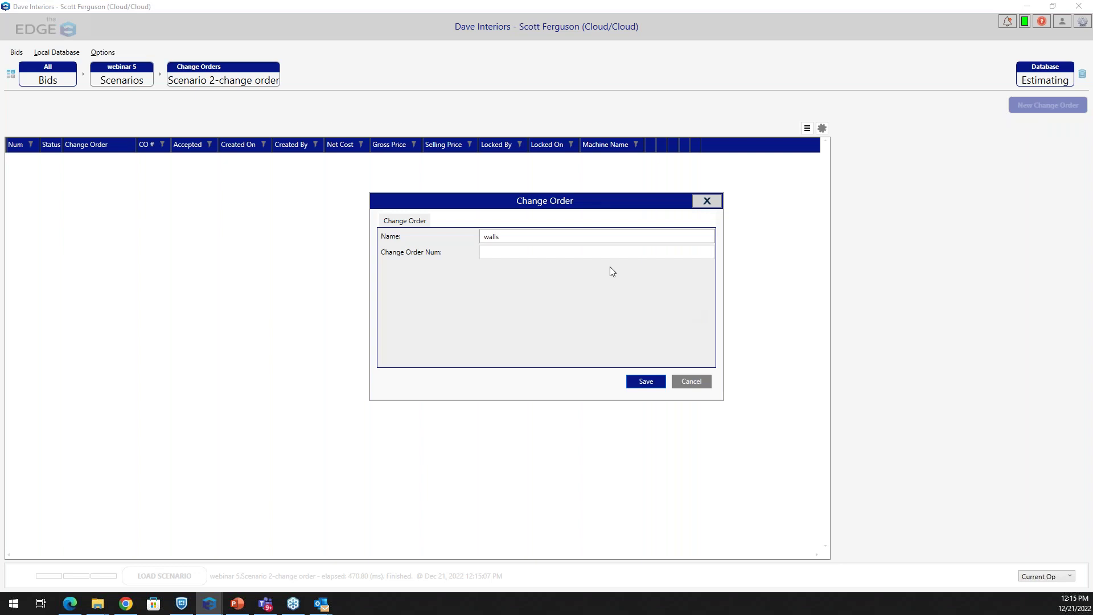
click(601, 252)
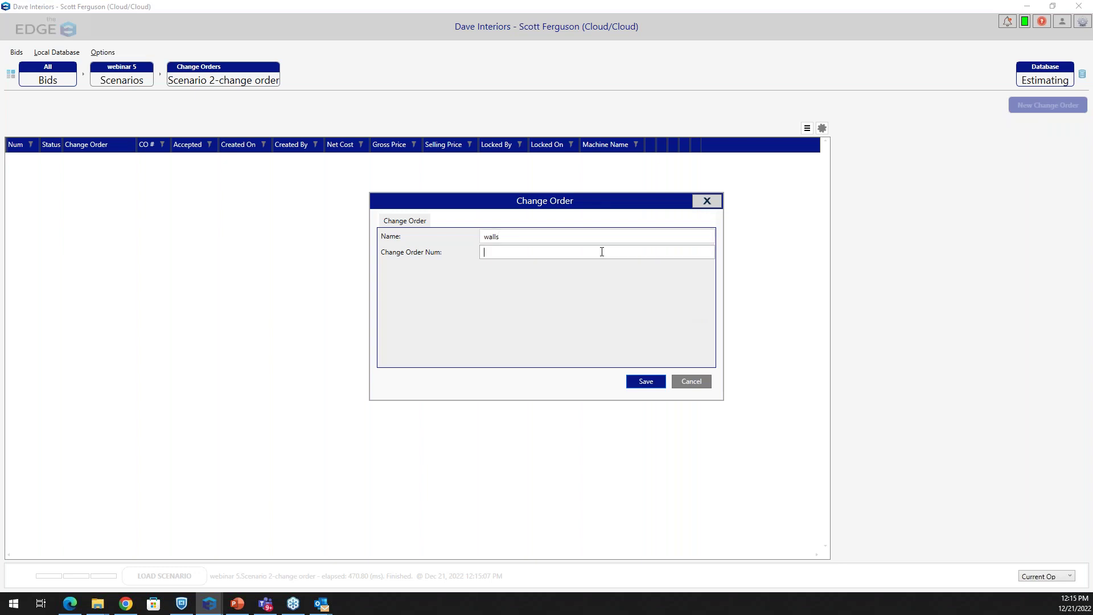
click(645, 381)
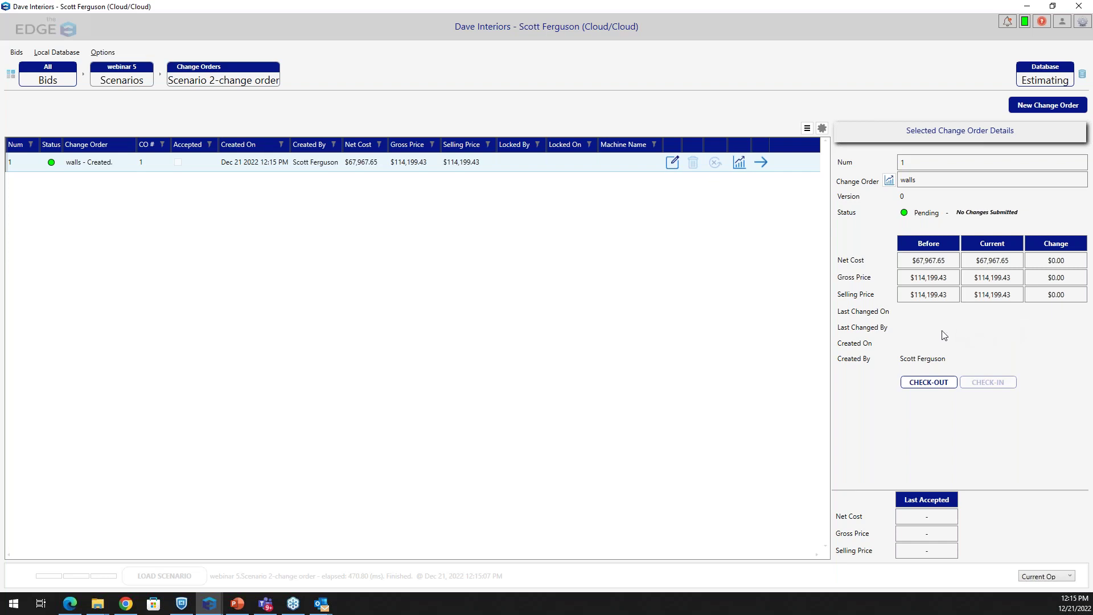
Check out the walls change order and open its sections
click(923, 384)
click(537, 344)
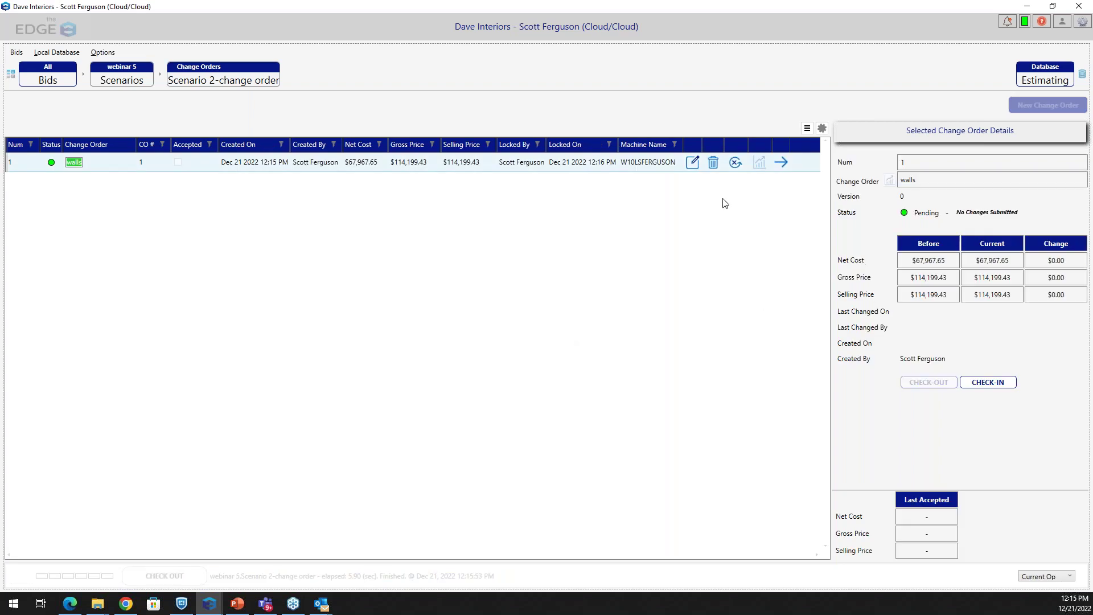
click(781, 164)
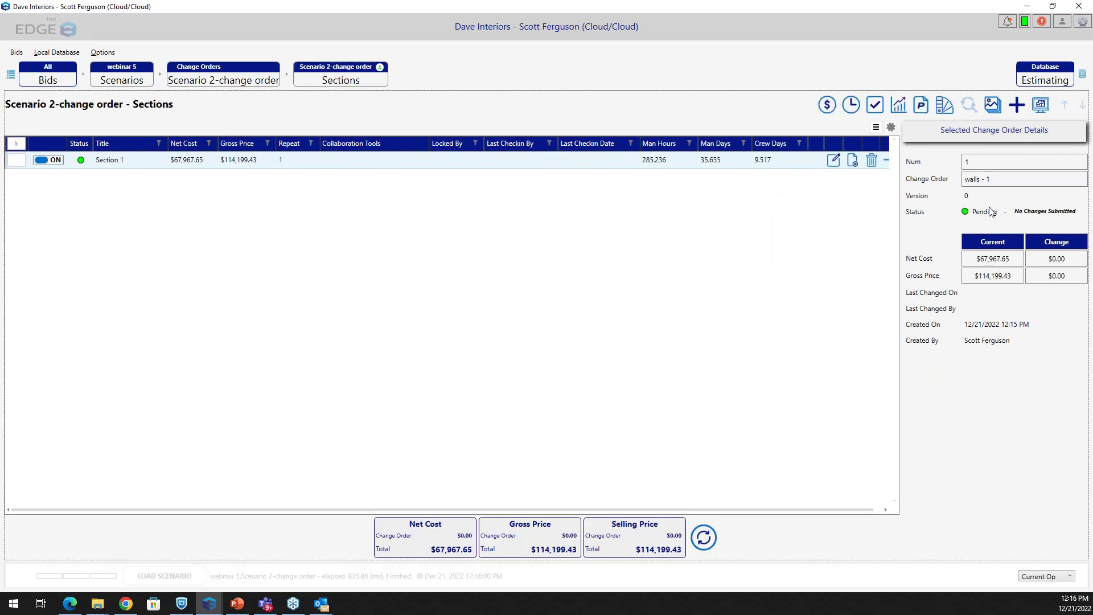
Take off two Interior Partition wall A segments on the Camillus Interior page, about 26' 8" beside the west entrance and 40' 4" between the upper offices
click(1042, 104)
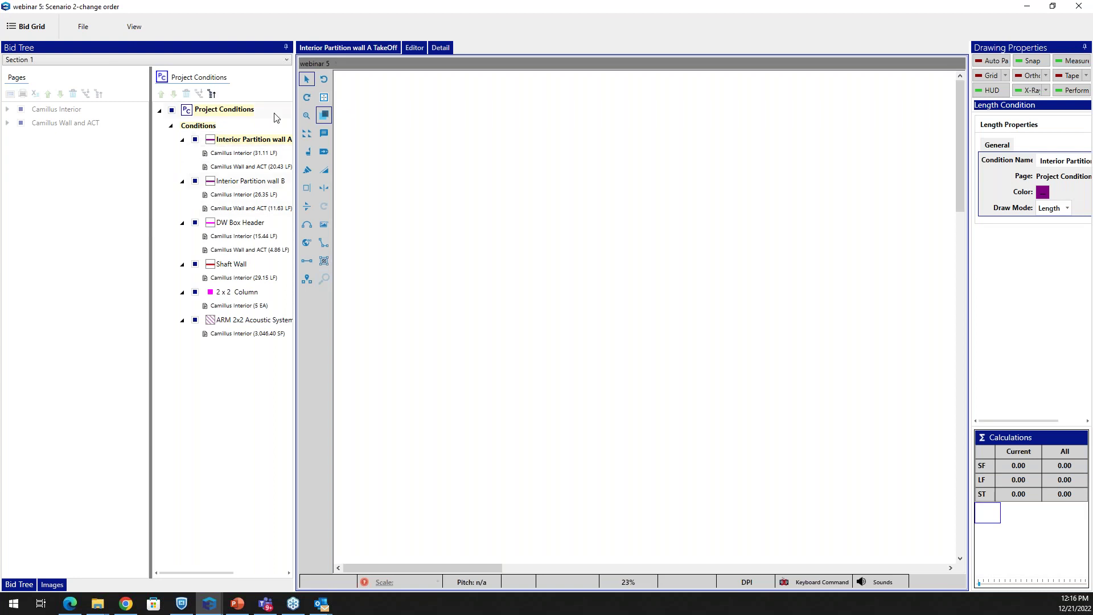
click(233, 144)
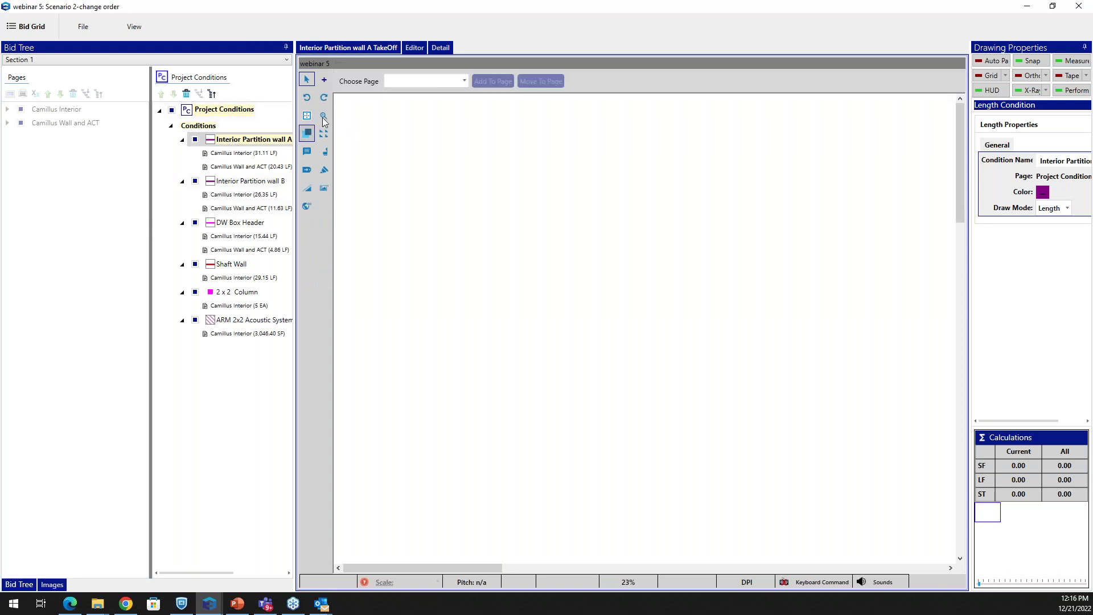
click(458, 80)
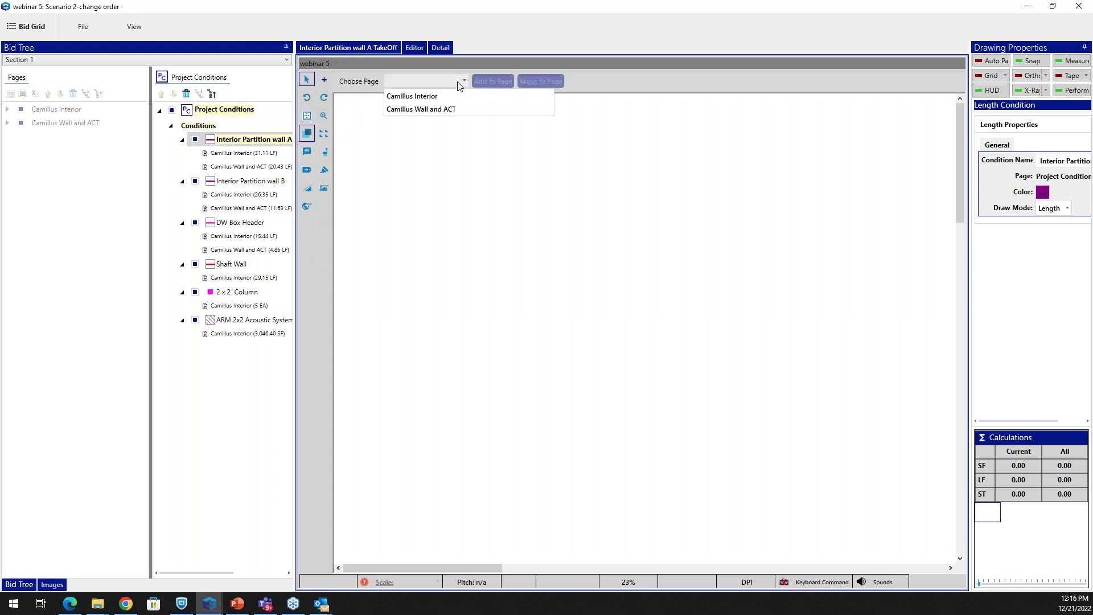
click(428, 98)
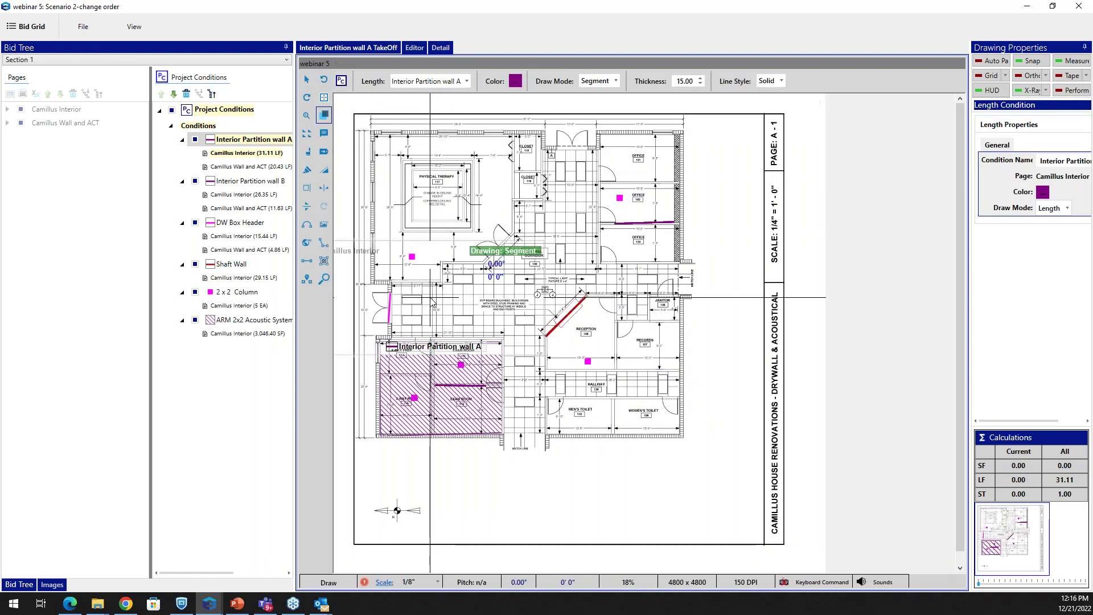
click(392, 280)
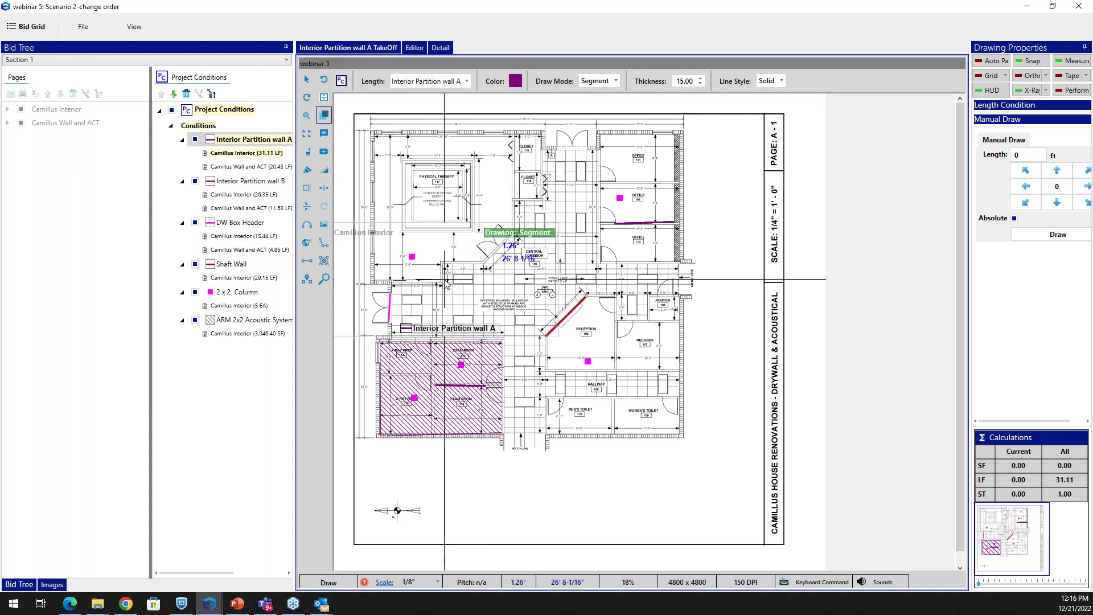
double_click(445, 280)
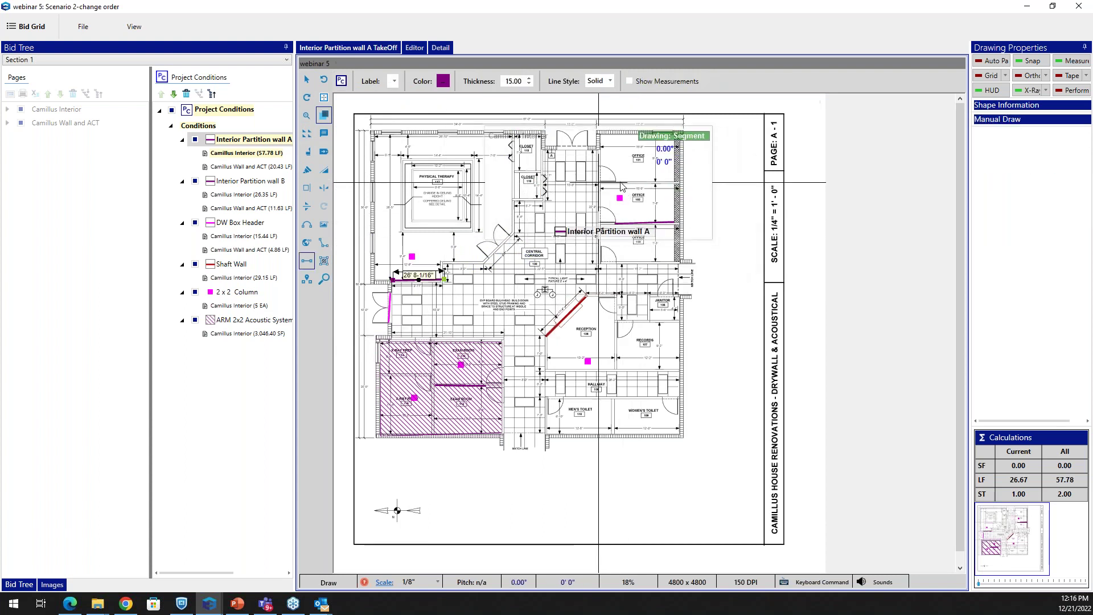
click(598, 182)
double_click(676, 182)
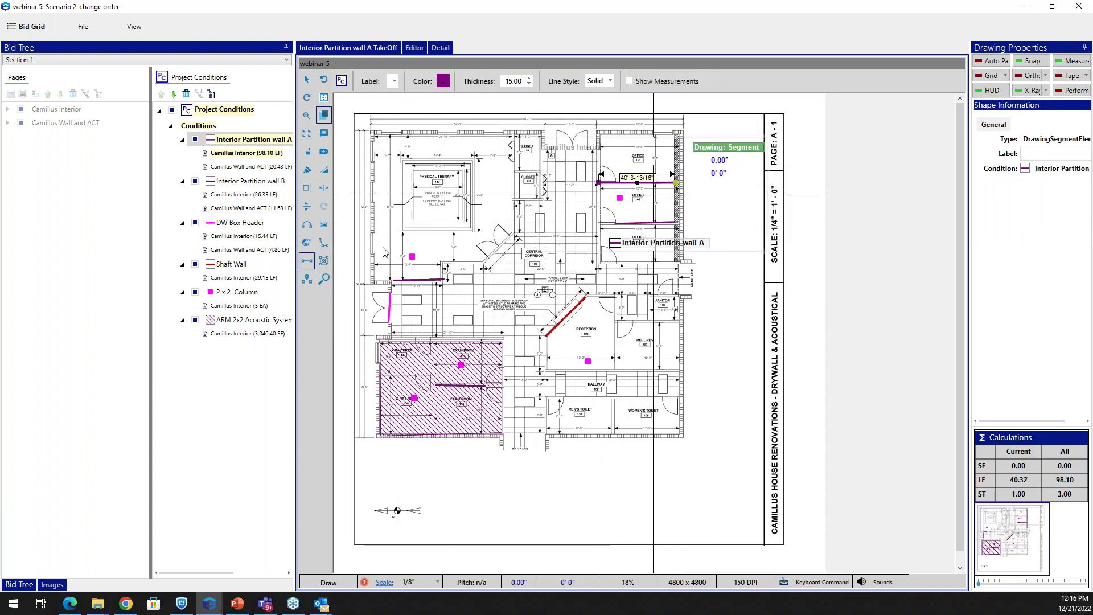
Place five more 2 x 2 Column counts across the Camillus Interior plan, in the corridors, records room and men's toilet
click(257, 292)
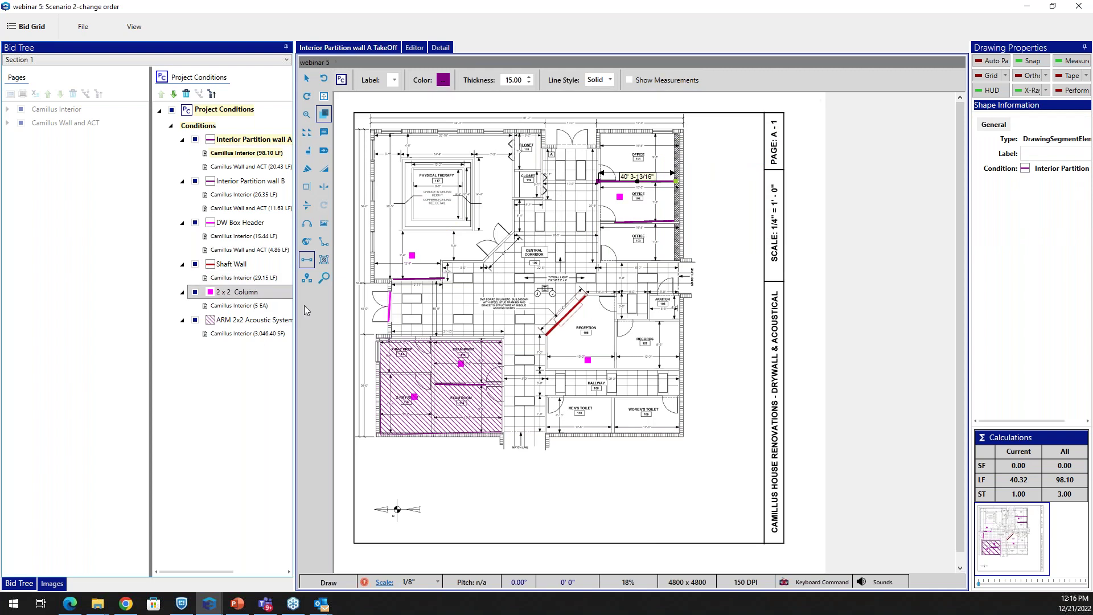
click(449, 302)
click(496, 399)
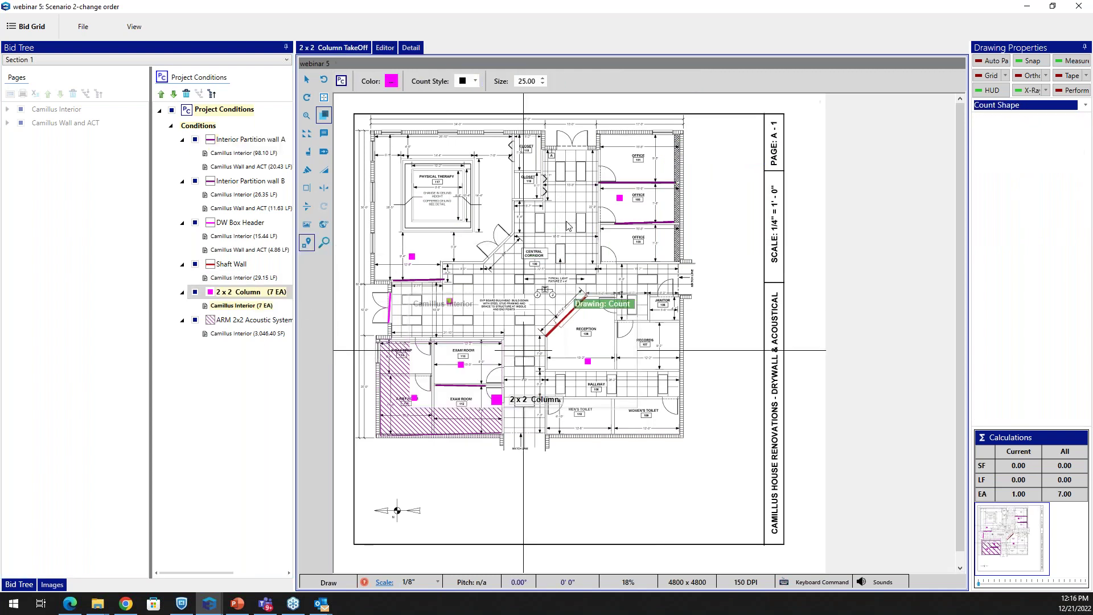
click(567, 201)
click(634, 356)
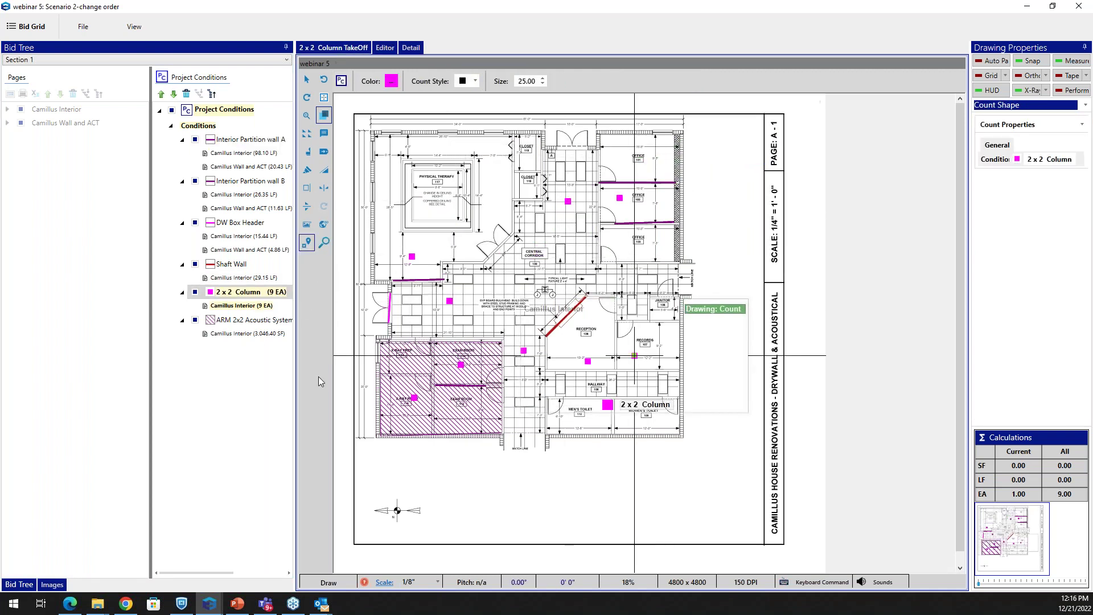
click(588, 417)
Draw an ARM 2x2 Acoustic System area over the men's toilet, about 33' by 19', and close the takeoff
click(254, 319)
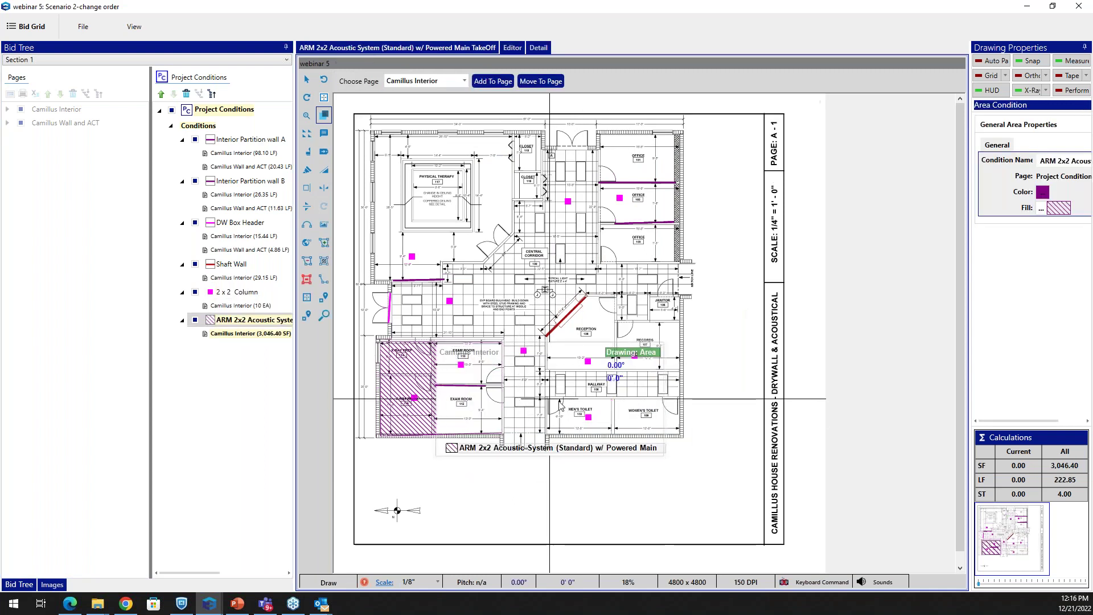
click(549, 398)
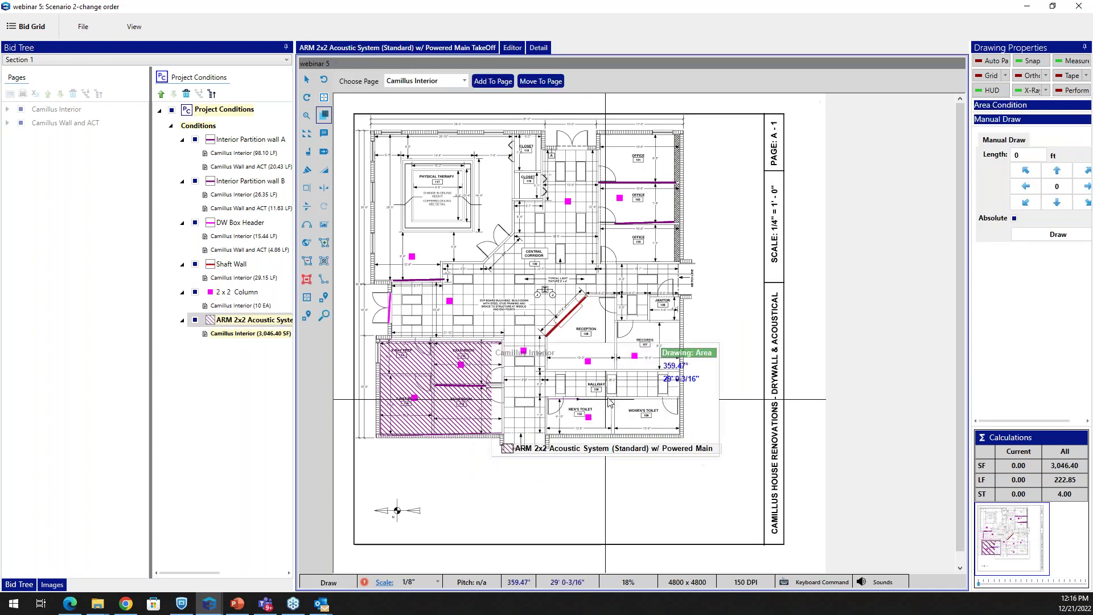
click(612, 436)
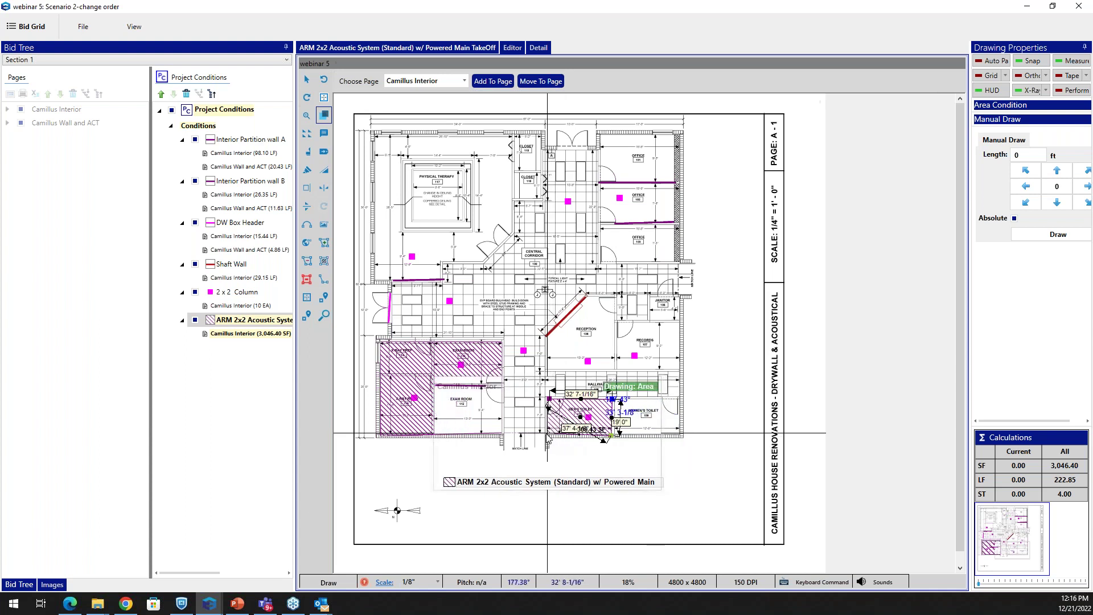
double_click(546, 435)
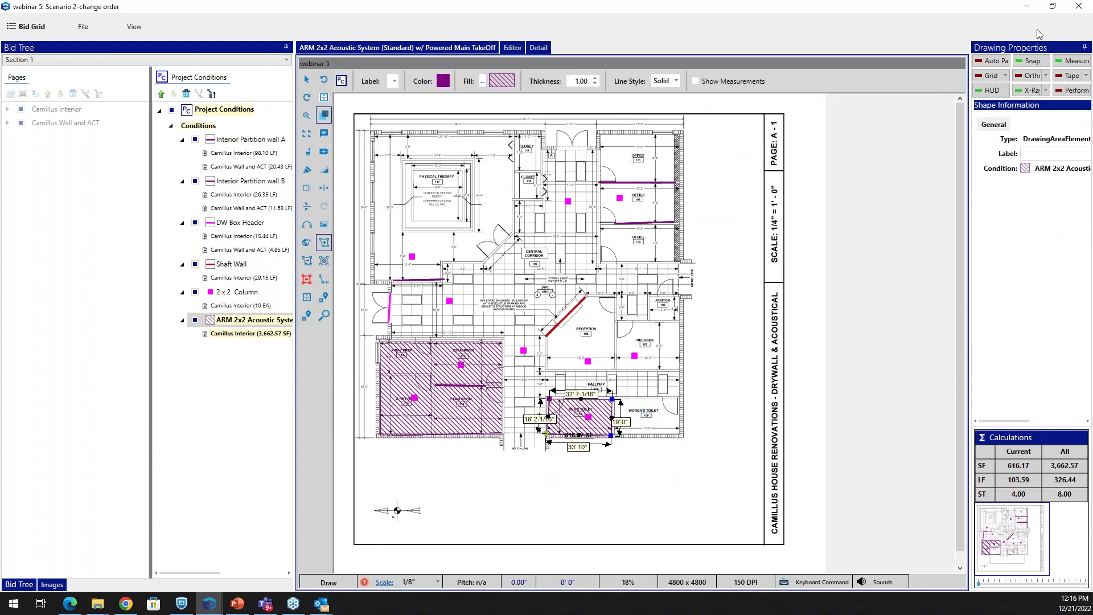
click(1086, 7)
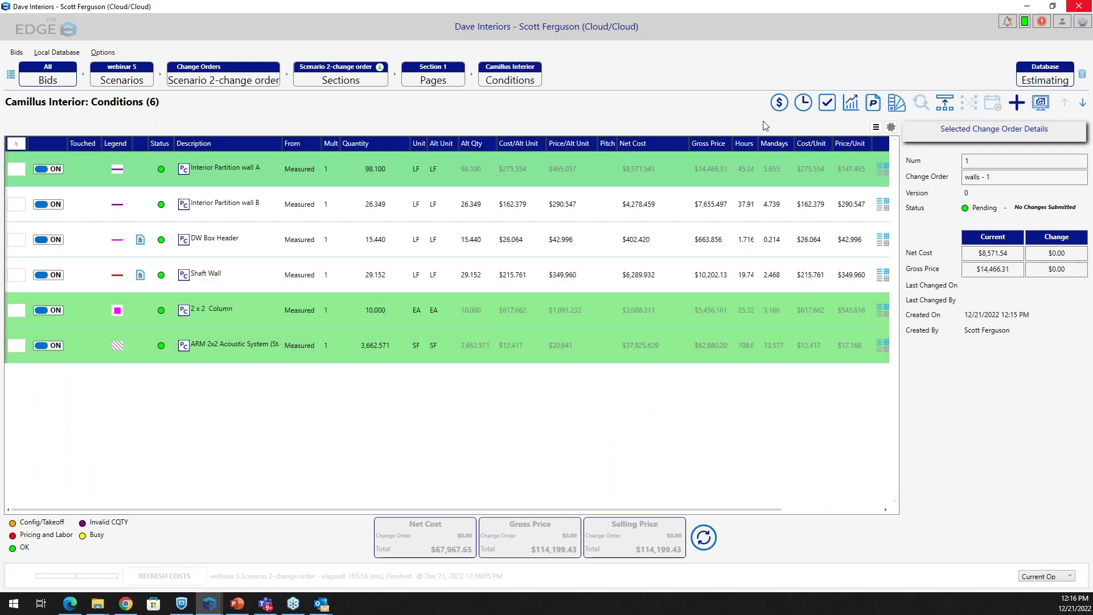
Open the scenario's material pricing and set the first 250 Ft. roll perforated tape item's unit price to 4000
click(780, 105)
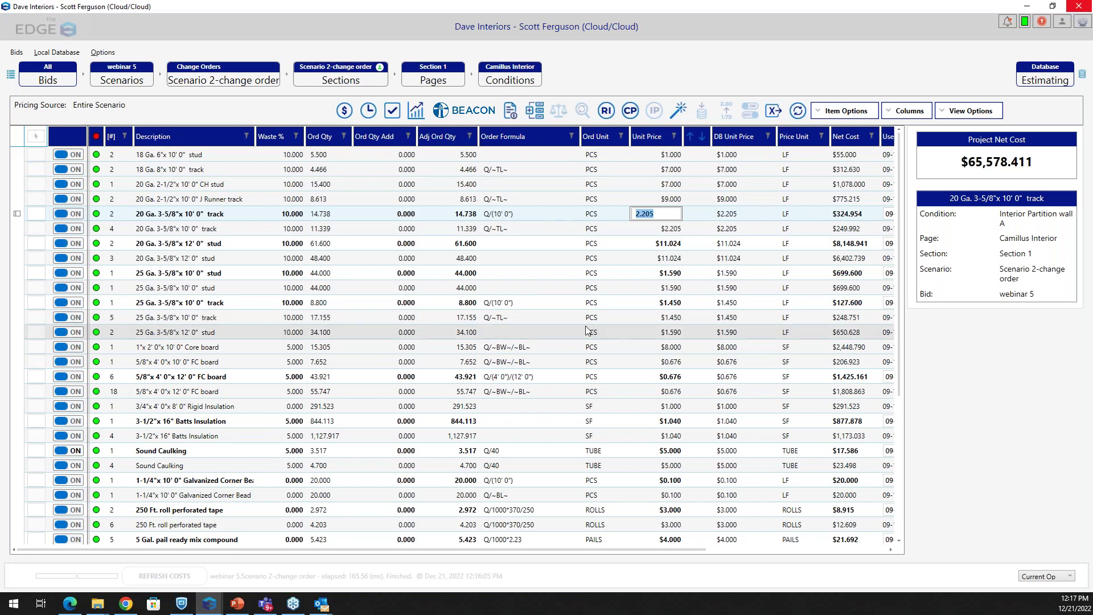
click(677, 510)
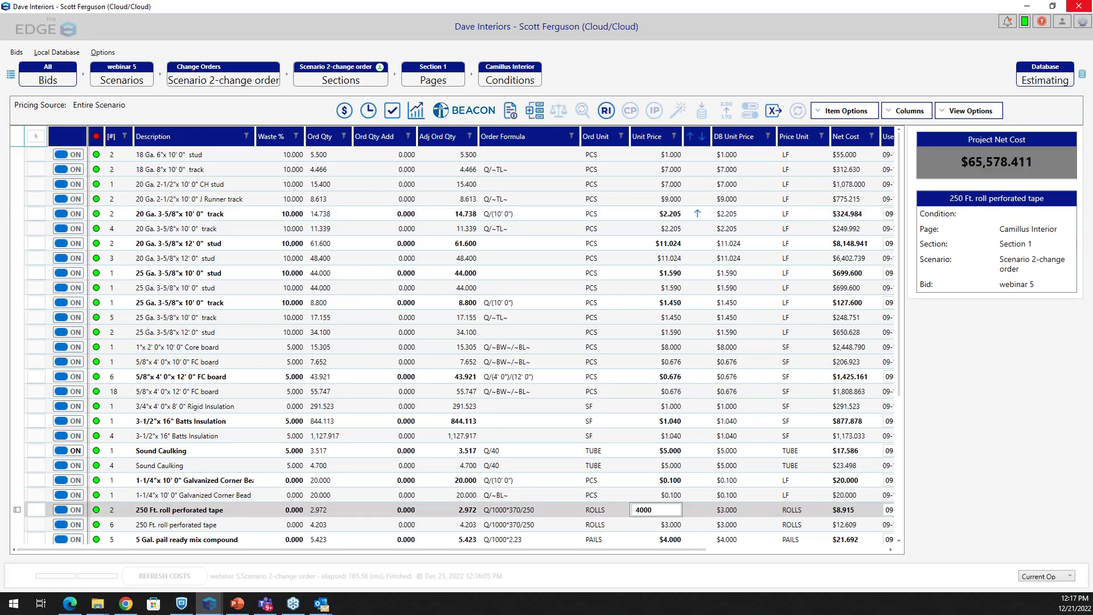
key(Return)
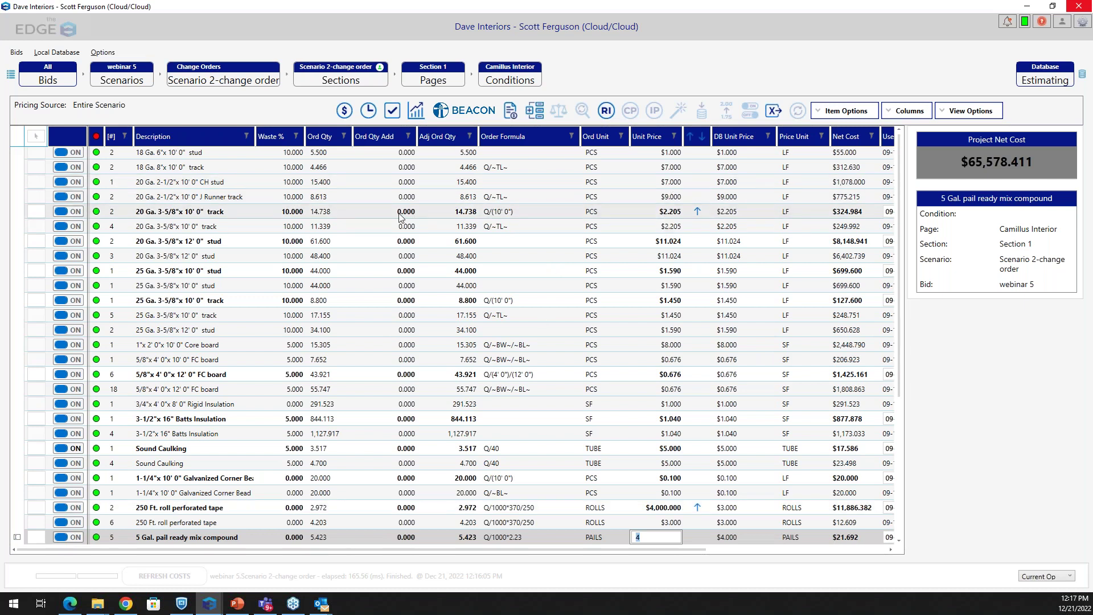
Review the scenario's labor items and open the bottom-end summary for Acoustical Change Order No. 1
click(367, 111)
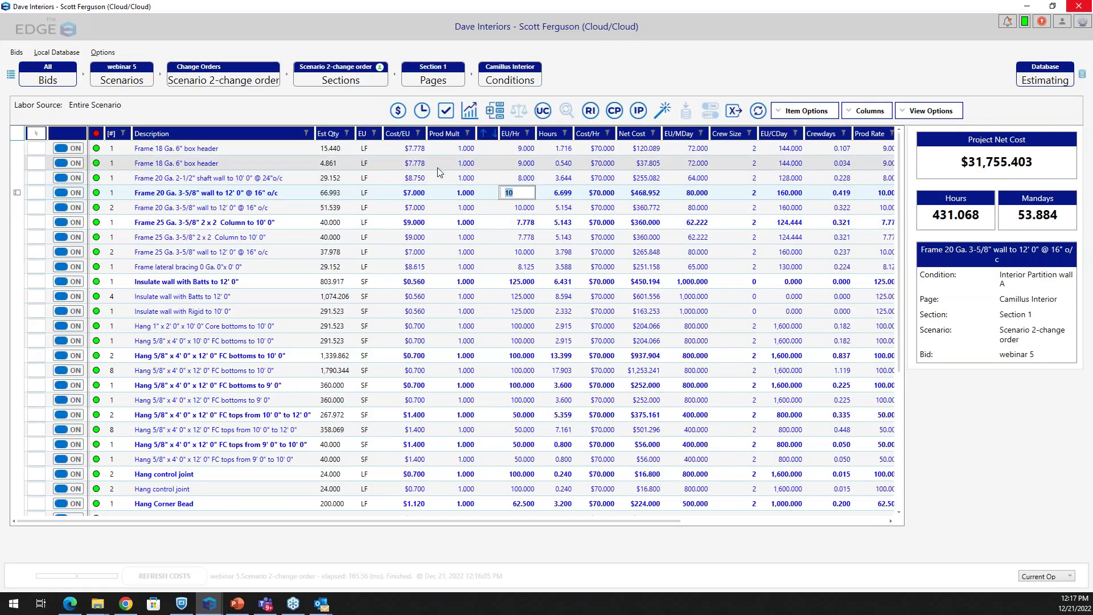
click(448, 111)
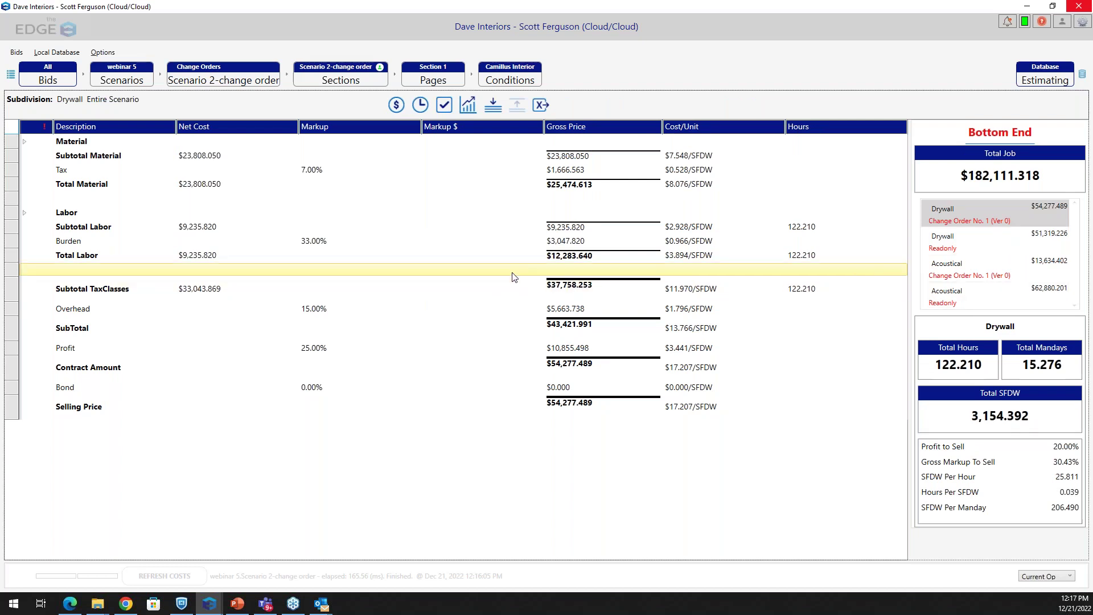
click(947, 274)
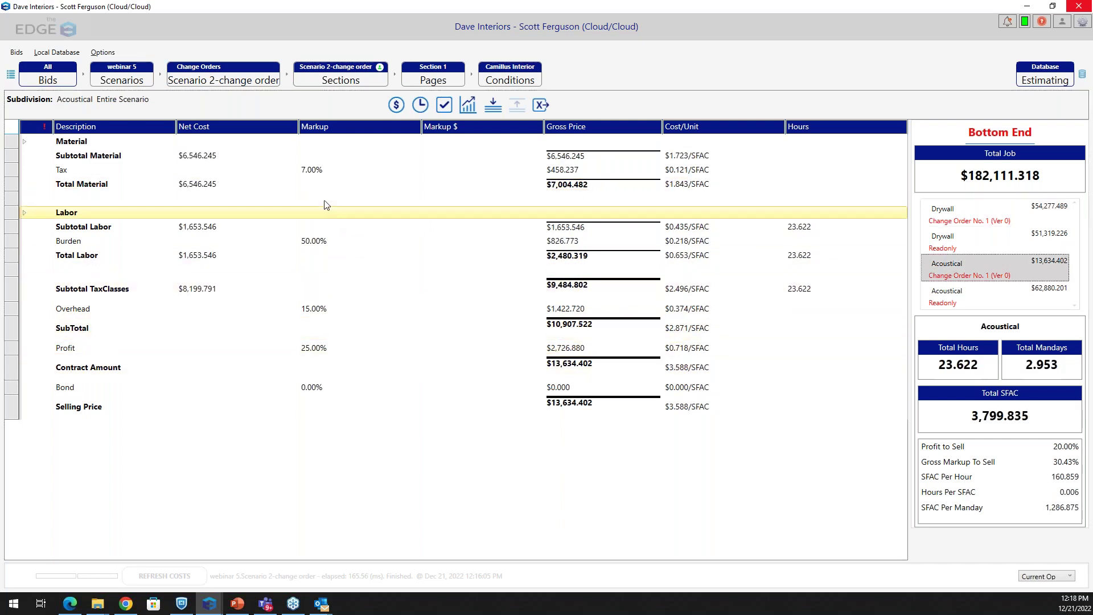
Add a 3 percent Material tax class markup to Acoustical, described with the estimator's first name in possessive form plus "tax", and save it
double_click(313, 170)
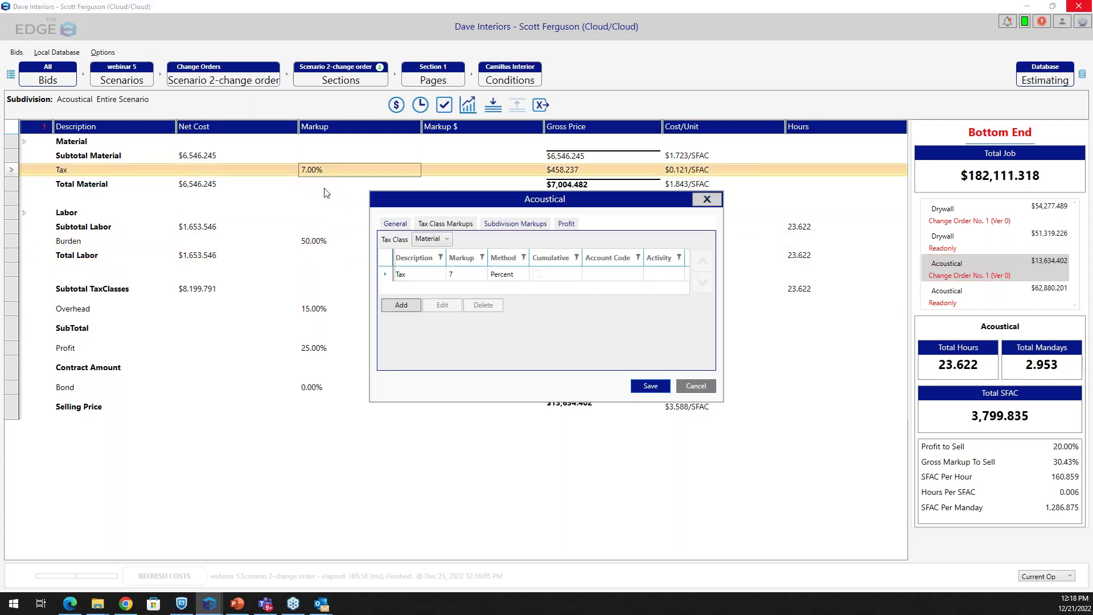
click(406, 305)
click(453, 262)
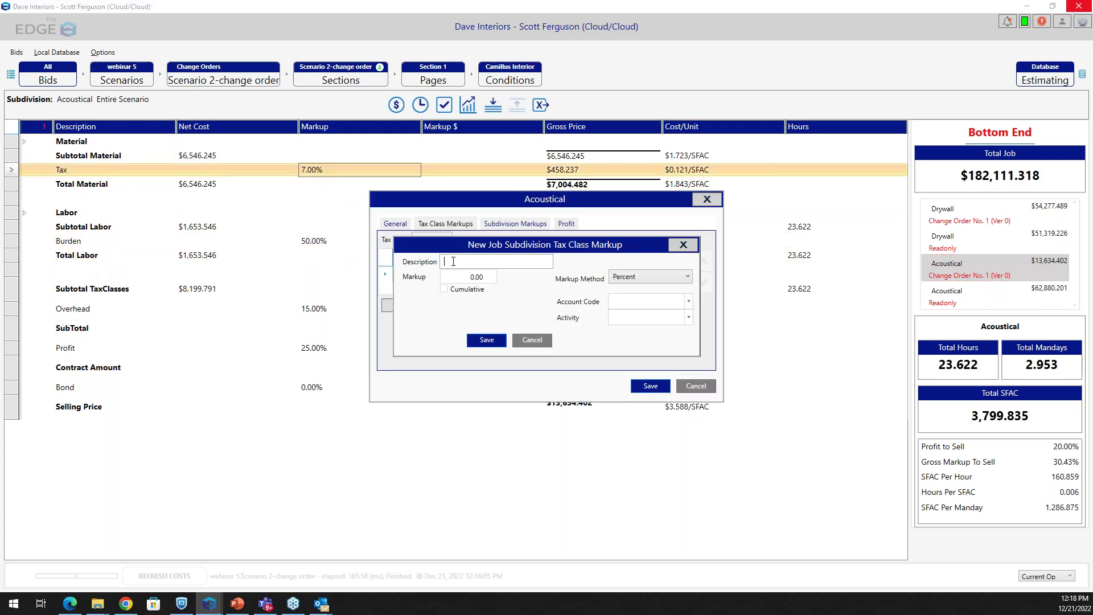
text(scotts tax)
click(475, 277)
text(3)
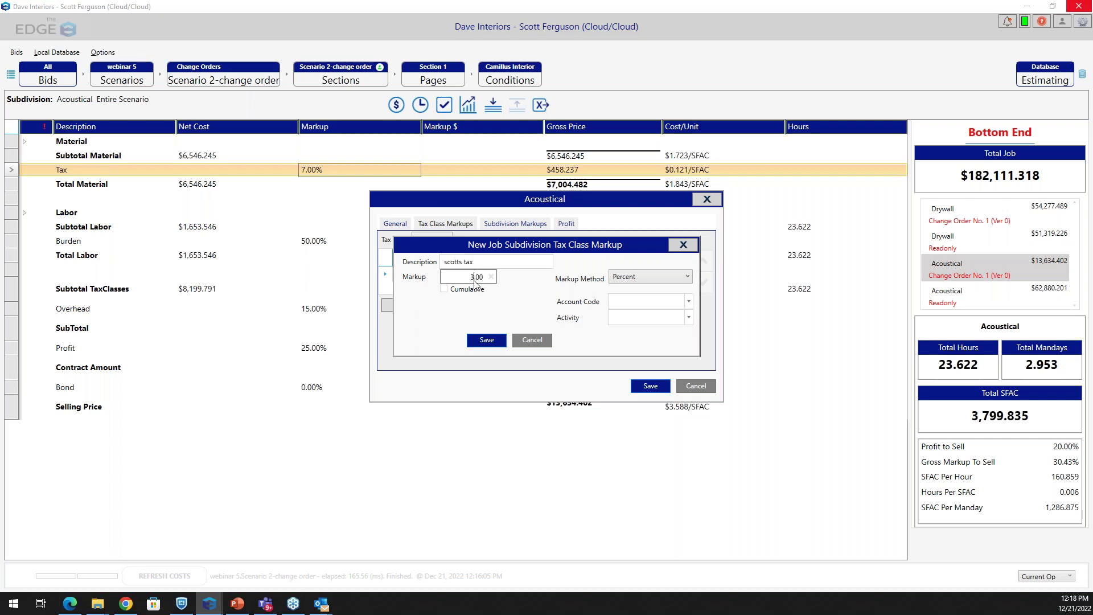
click(486, 340)
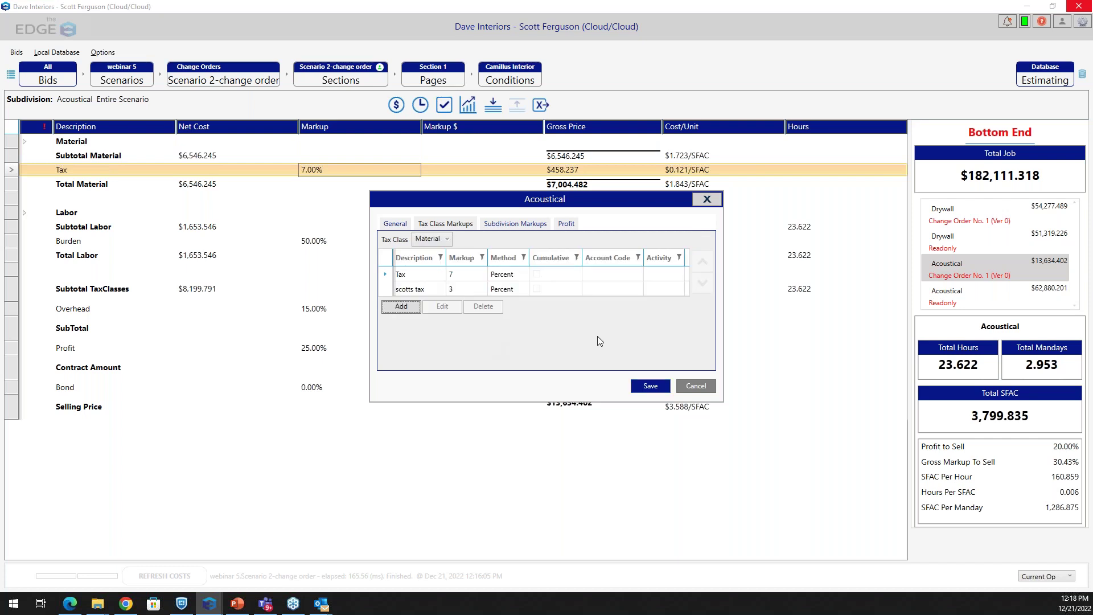
click(638, 385)
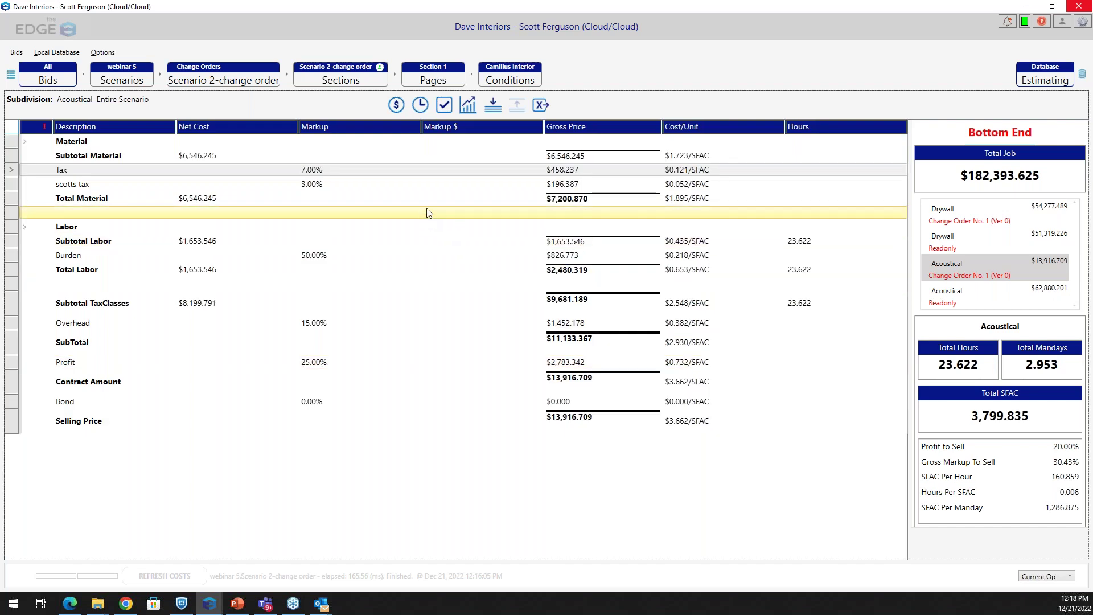
Return to the change orders of Scenario 2-change order and check in the walls change order
click(240, 80)
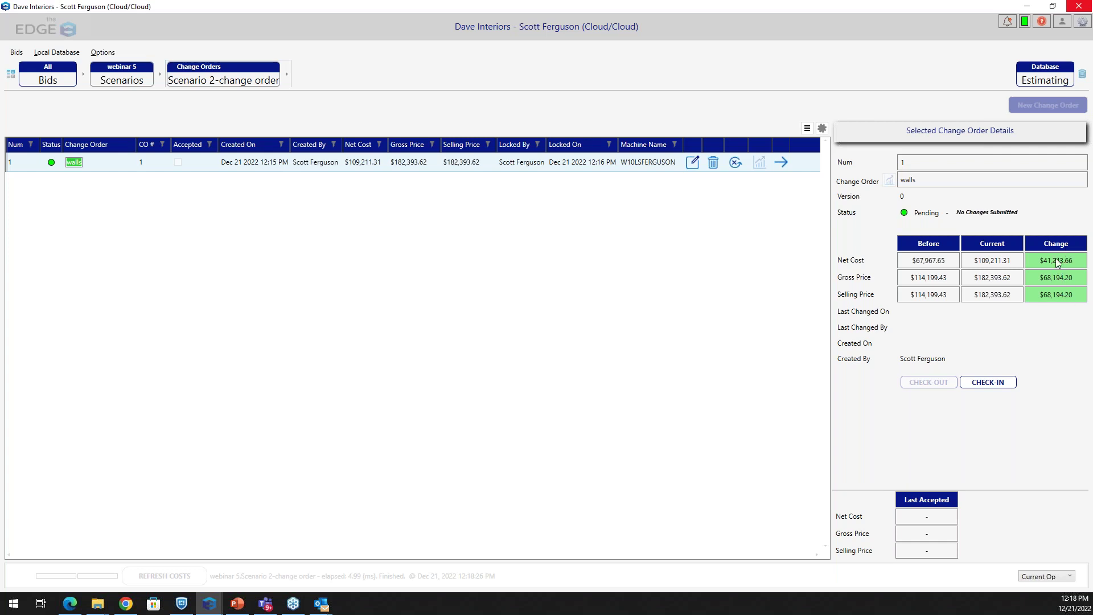
click(988, 382)
click(529, 343)
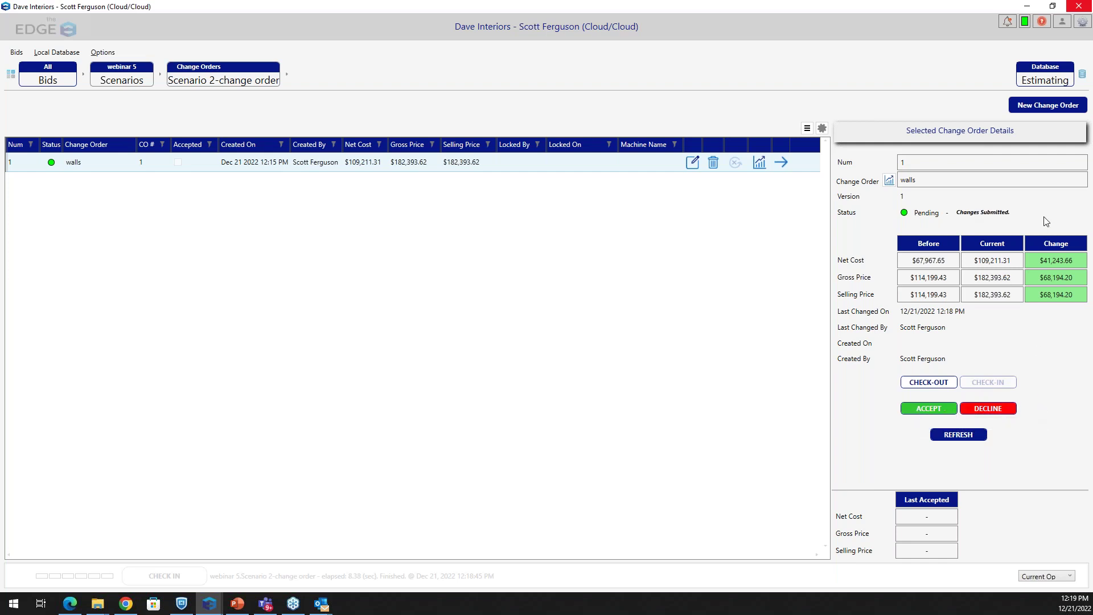
Accept the submitted walls change order and confirm the Accept option
click(1031, 109)
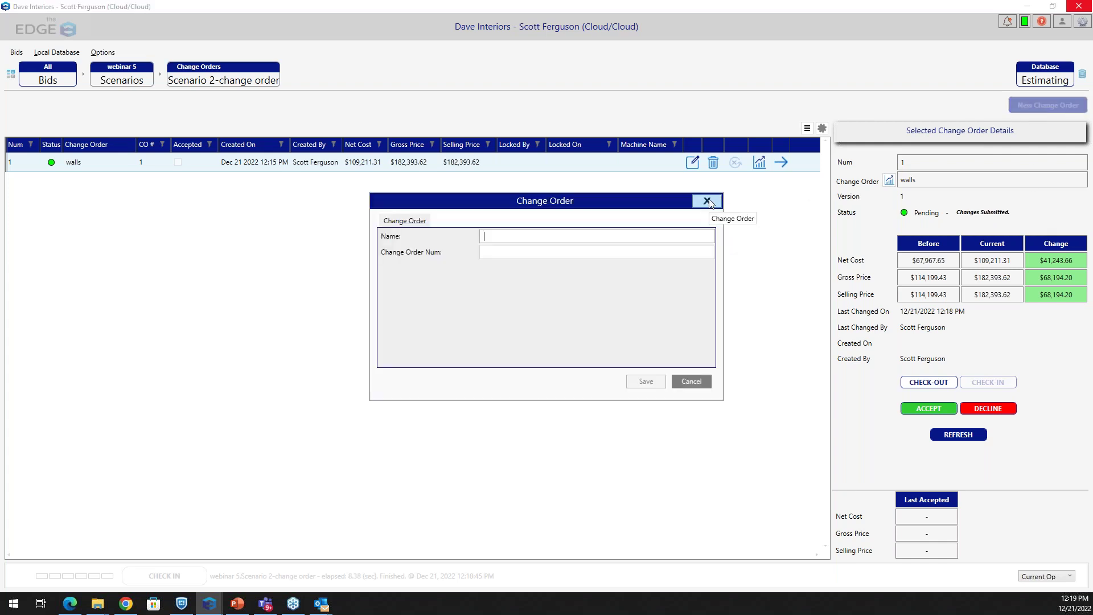
click(707, 201)
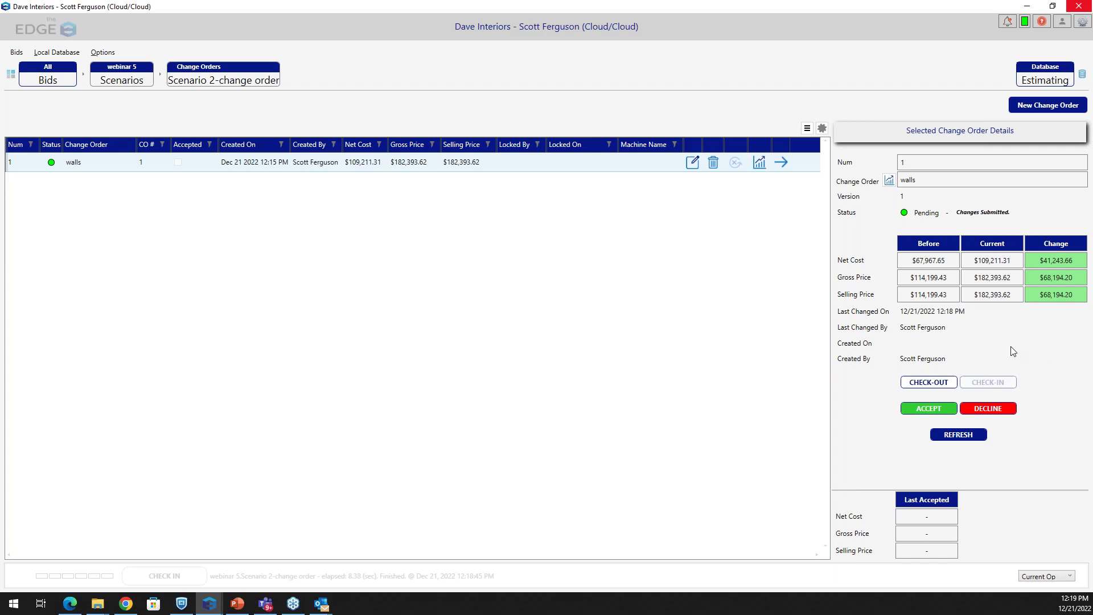
click(916, 410)
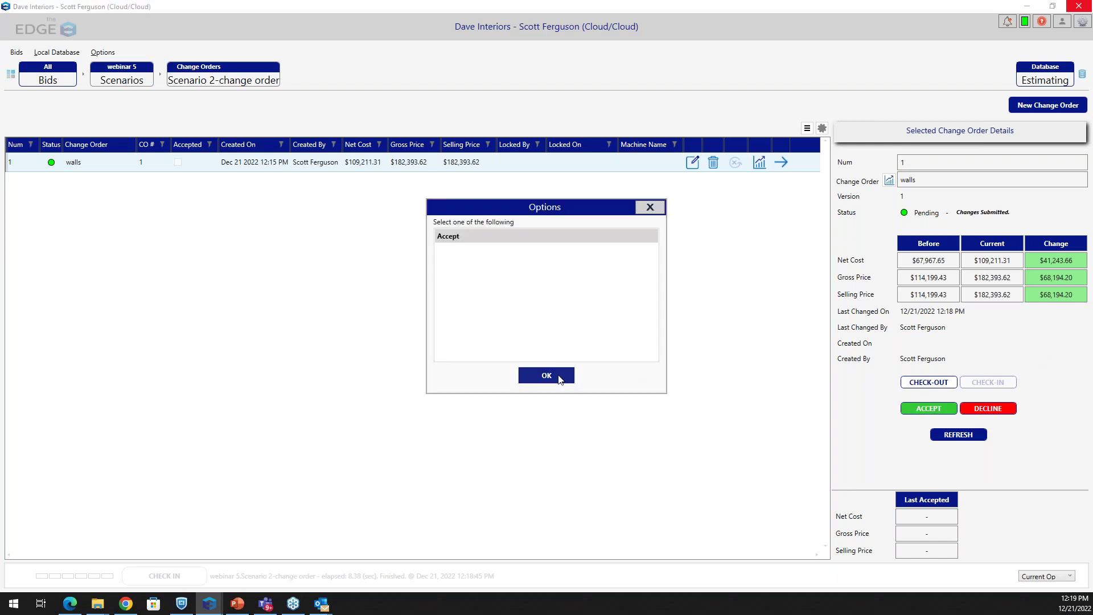
click(558, 377)
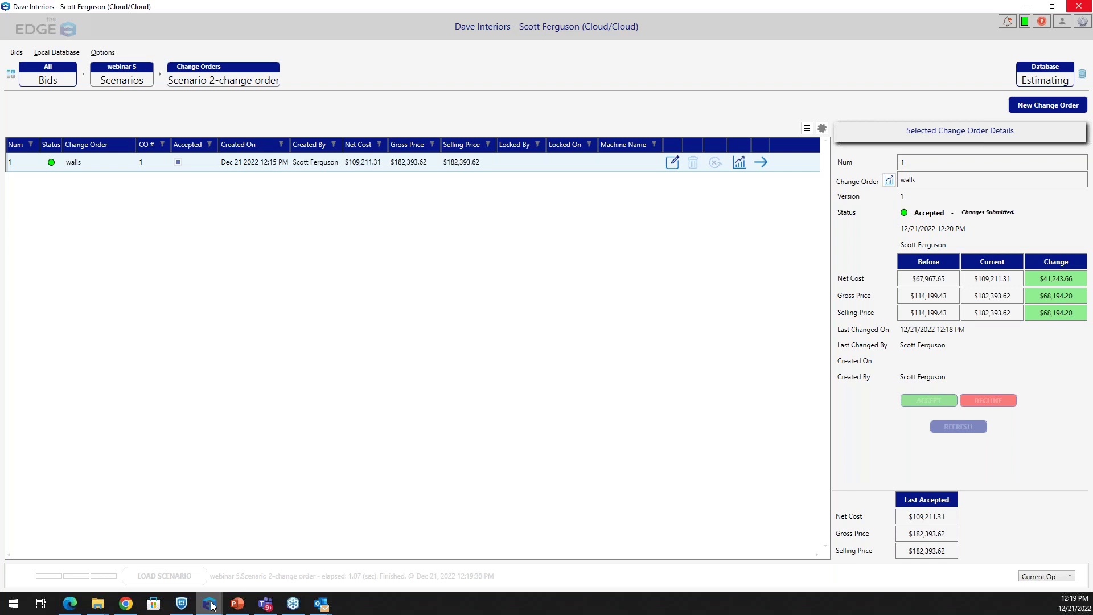
Switch to the Dave Roofing window and open the material pricing for Scenario 1 of All Roofing 2
mouse_move(212, 606)
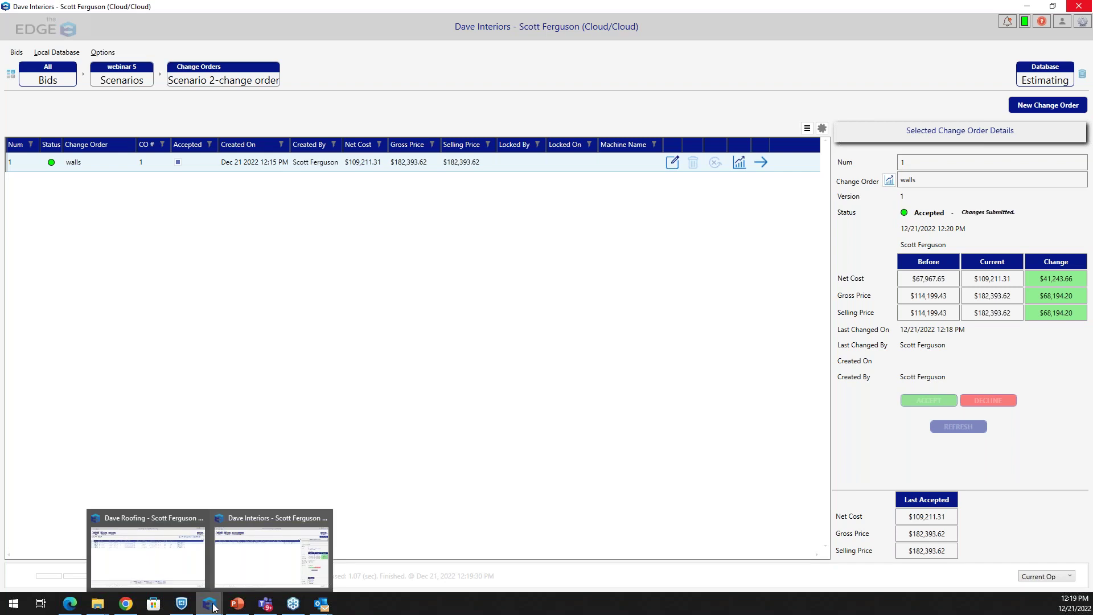
click(183, 555)
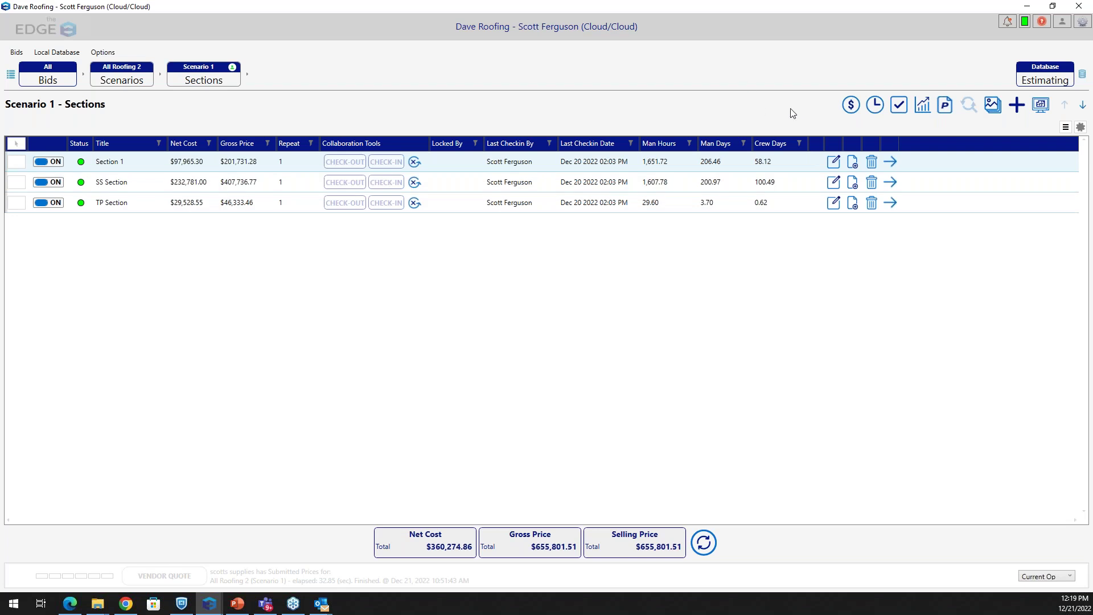
click(851, 104)
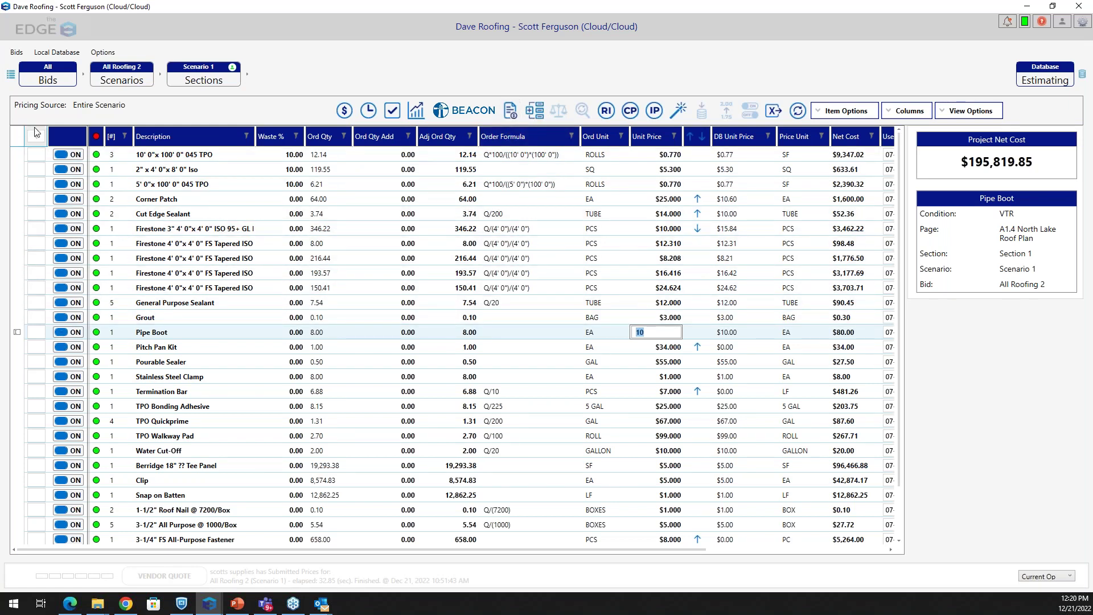
Select only General Purpose Sealant, Grout and Pipe Boot, and start a vendor quote request for them
click(41, 165)
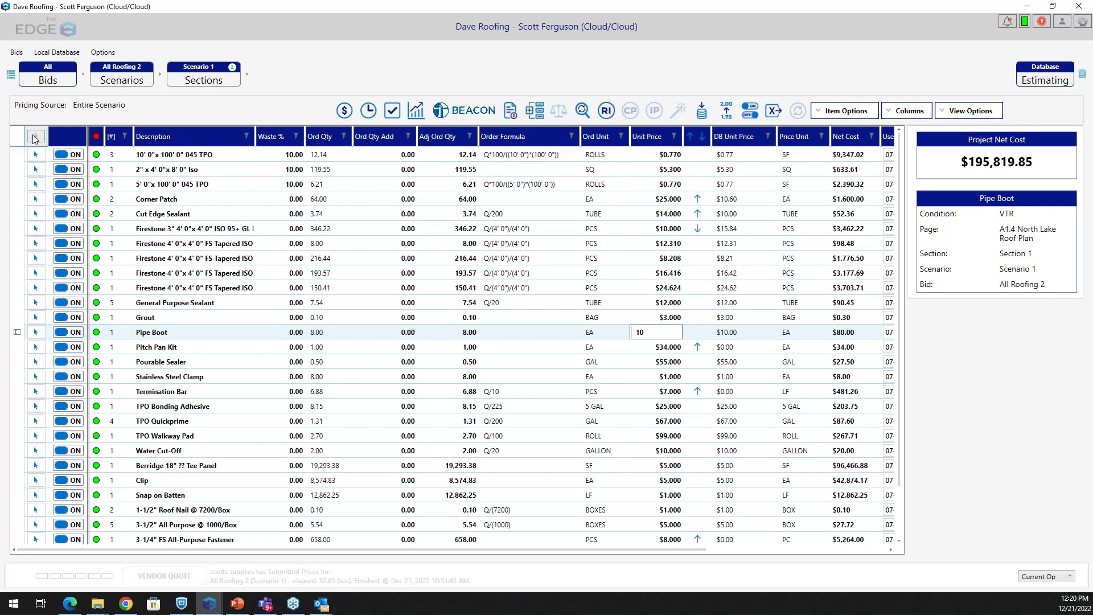
click(35, 139)
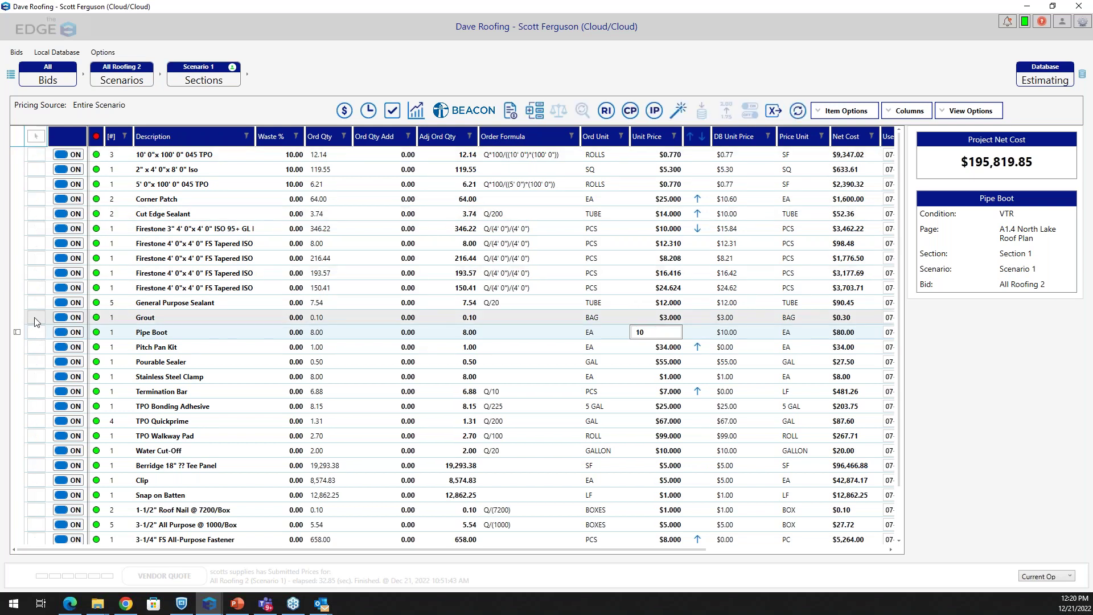
click(34, 317)
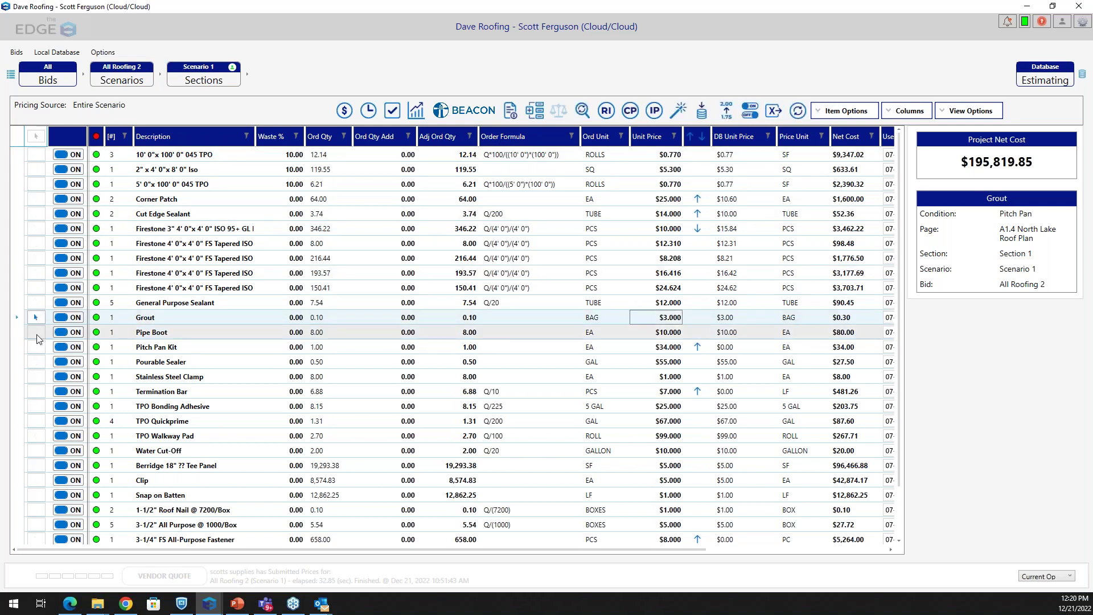
drag(36, 335, 35, 302)
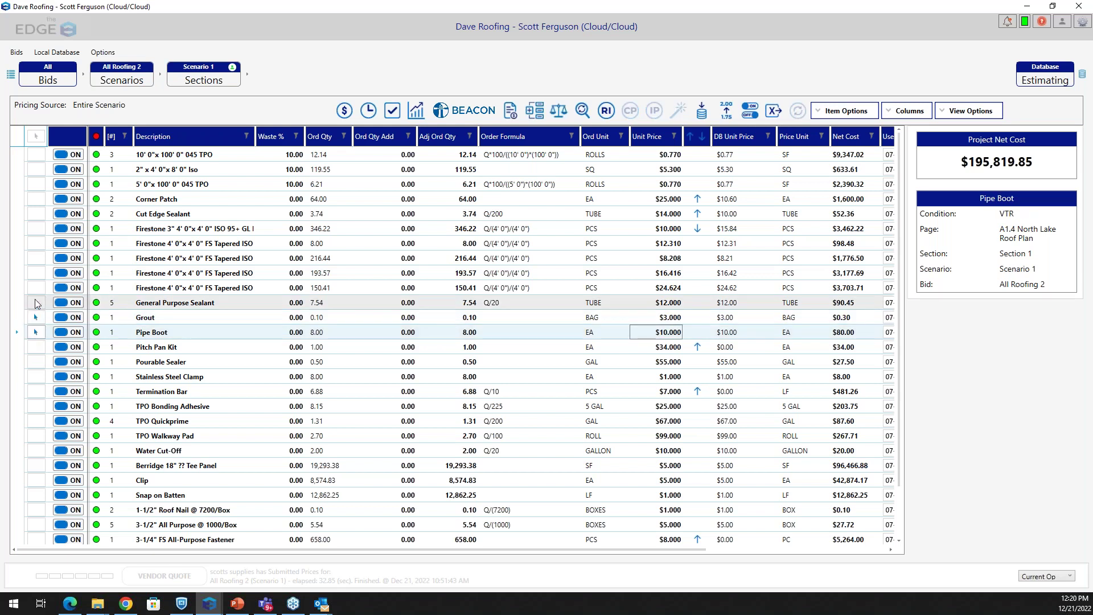
click(516, 114)
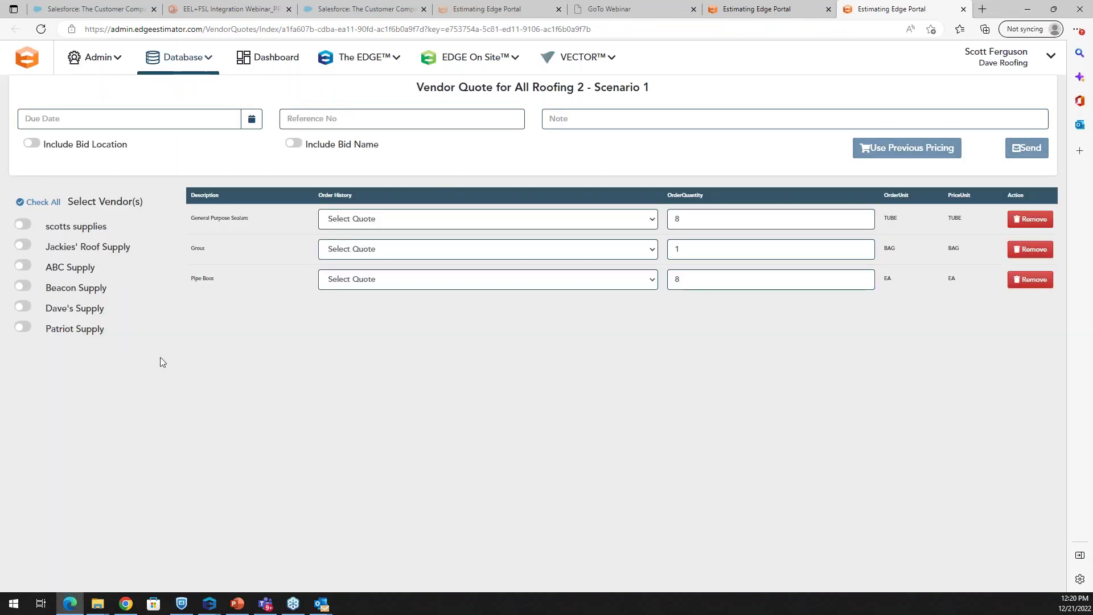
Send the quote request to the vendor scotts supplies with a due date of 02/10/2023 and confirm sending
click(22, 225)
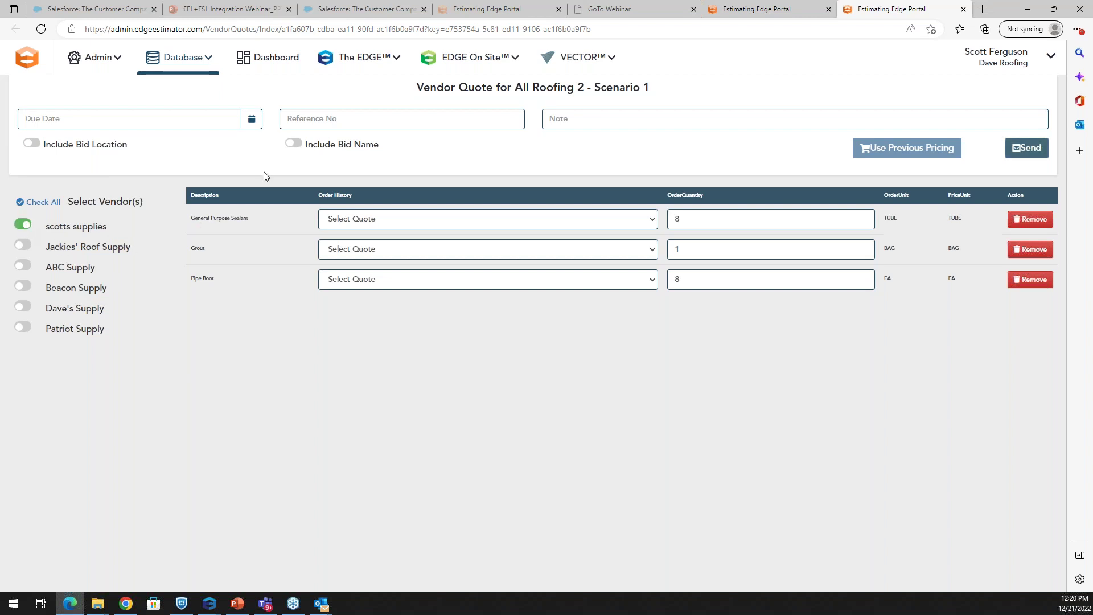
click(251, 119)
click(120, 160)
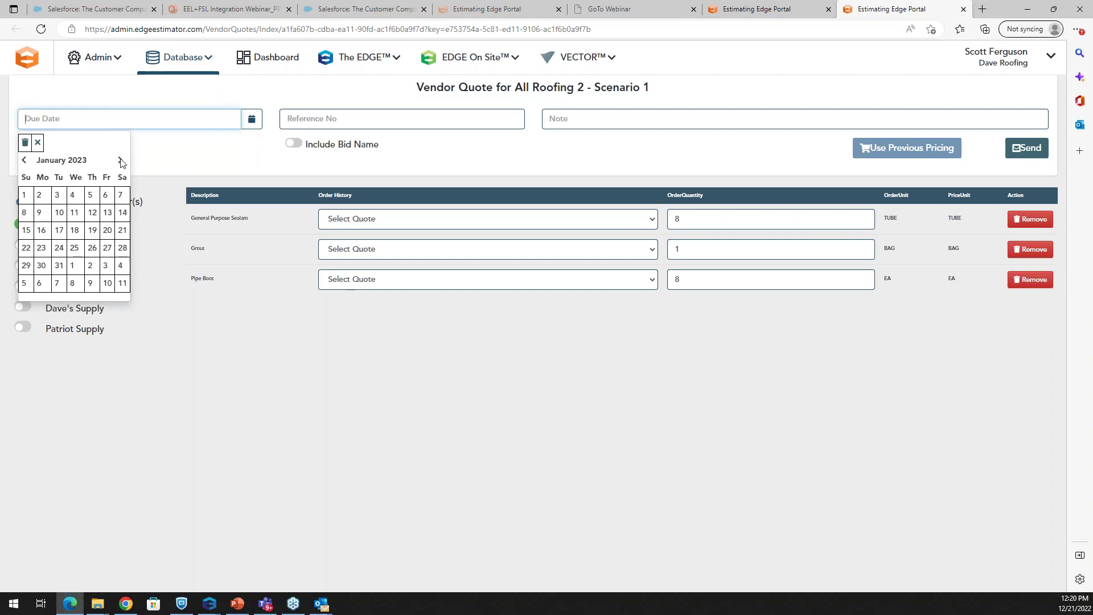
click(106, 283)
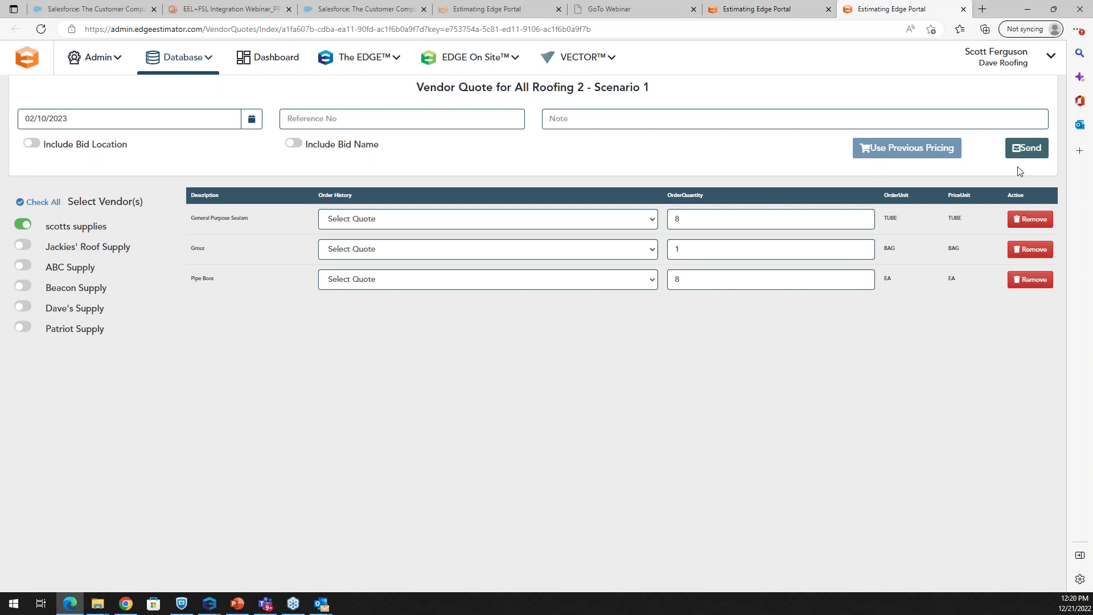
click(1025, 152)
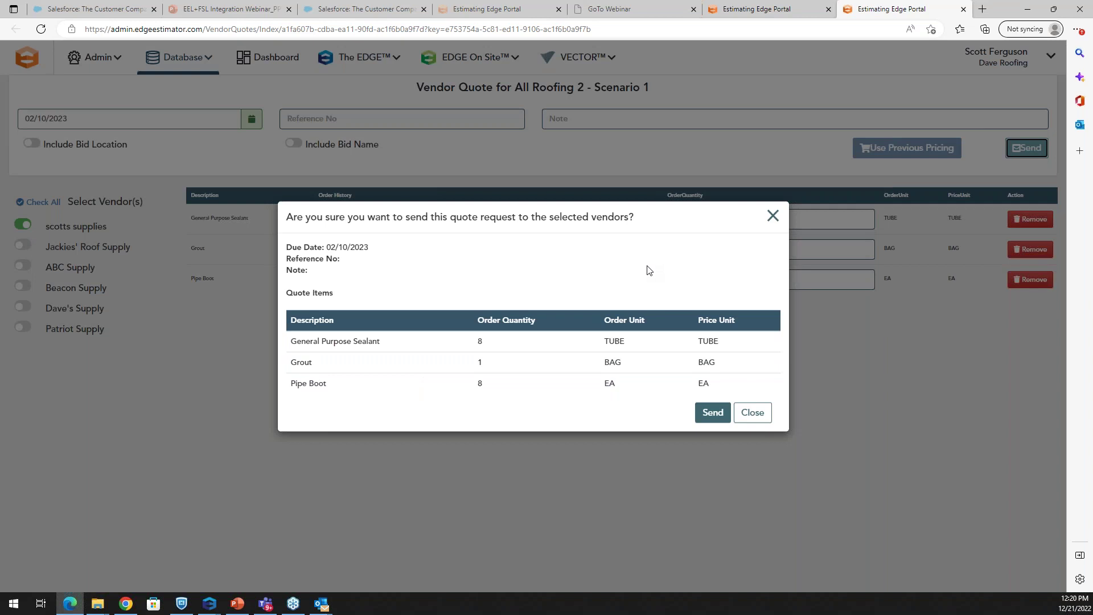
click(709, 408)
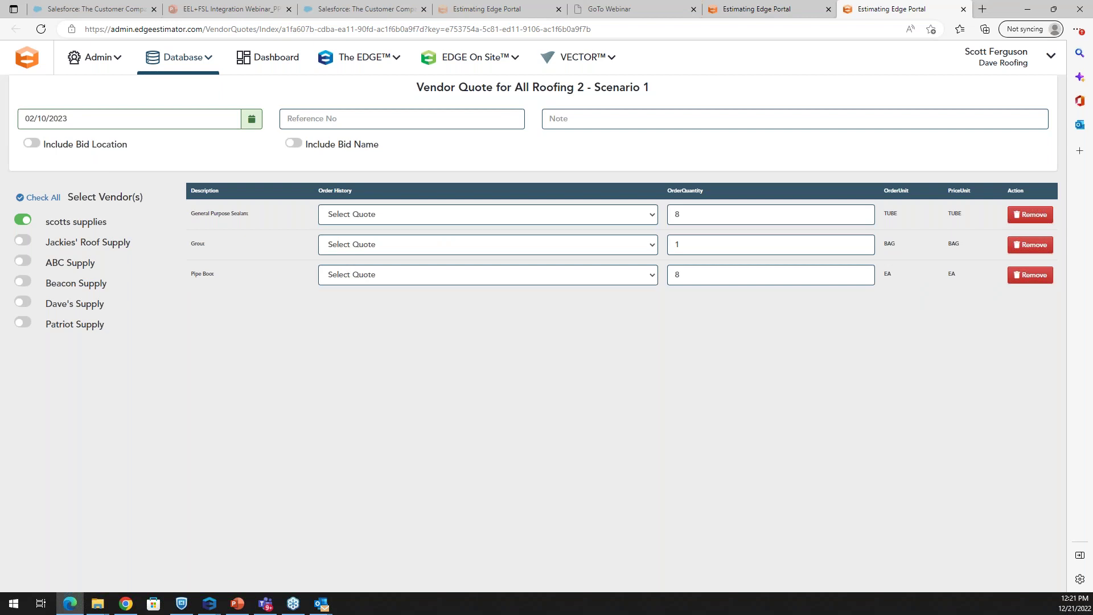
Switch to Outlook, open the "Vendor Quote for Dave Roofing" email and follow its link to enter prices
drag(1092, 23, 501, 179)
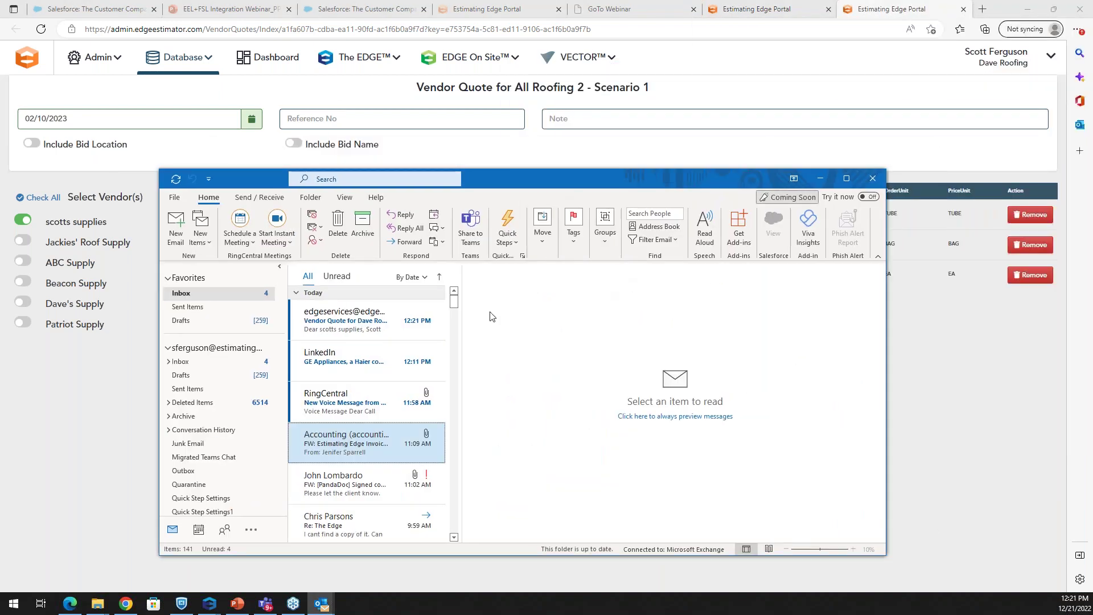
click(385, 325)
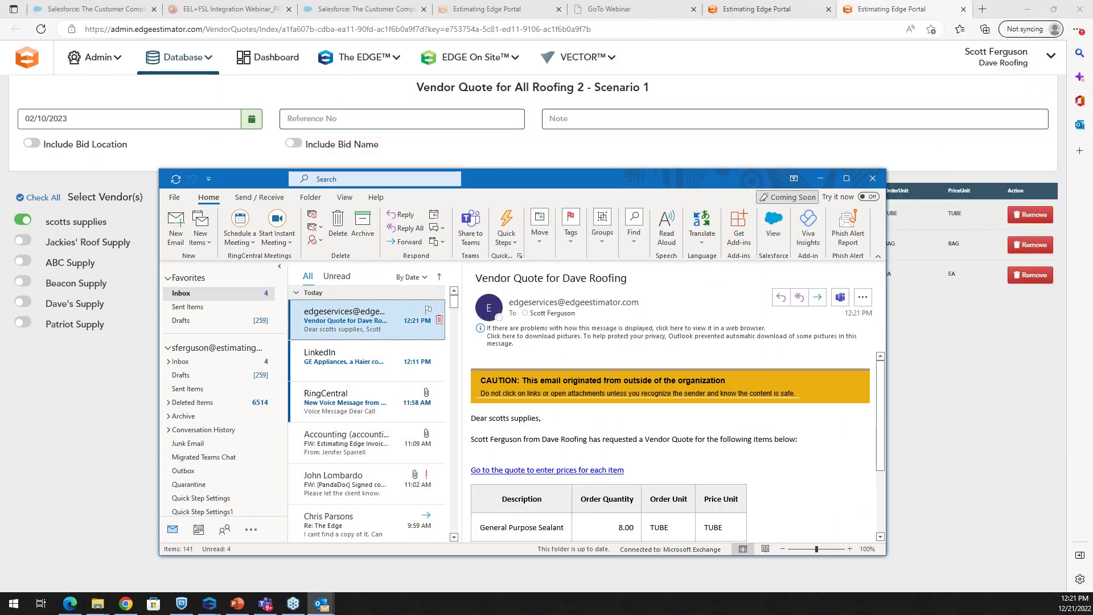
click(845, 178)
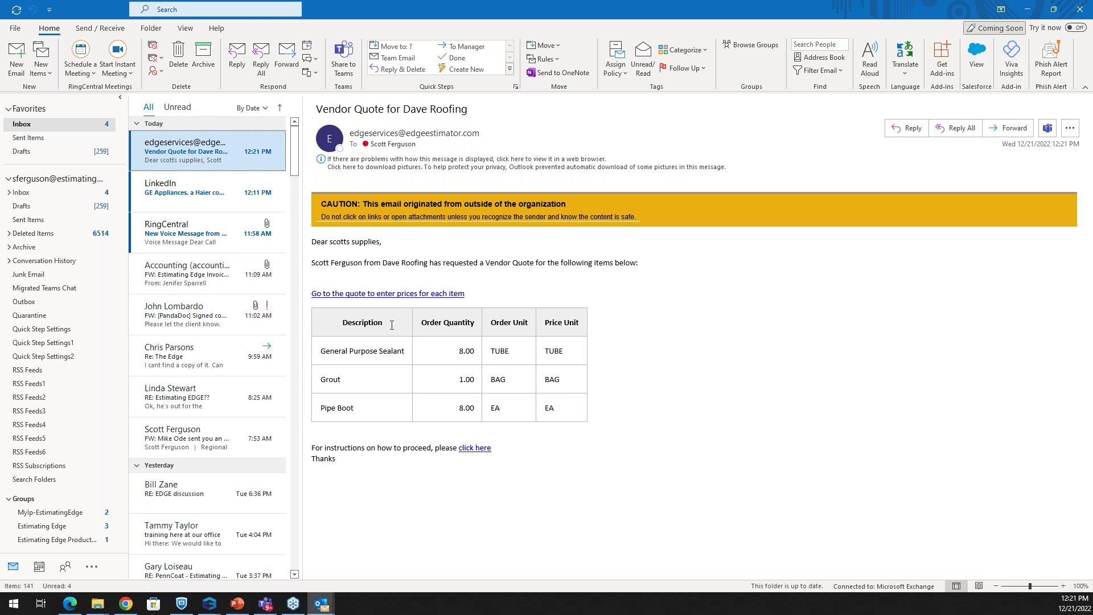
mouse_move(380, 297)
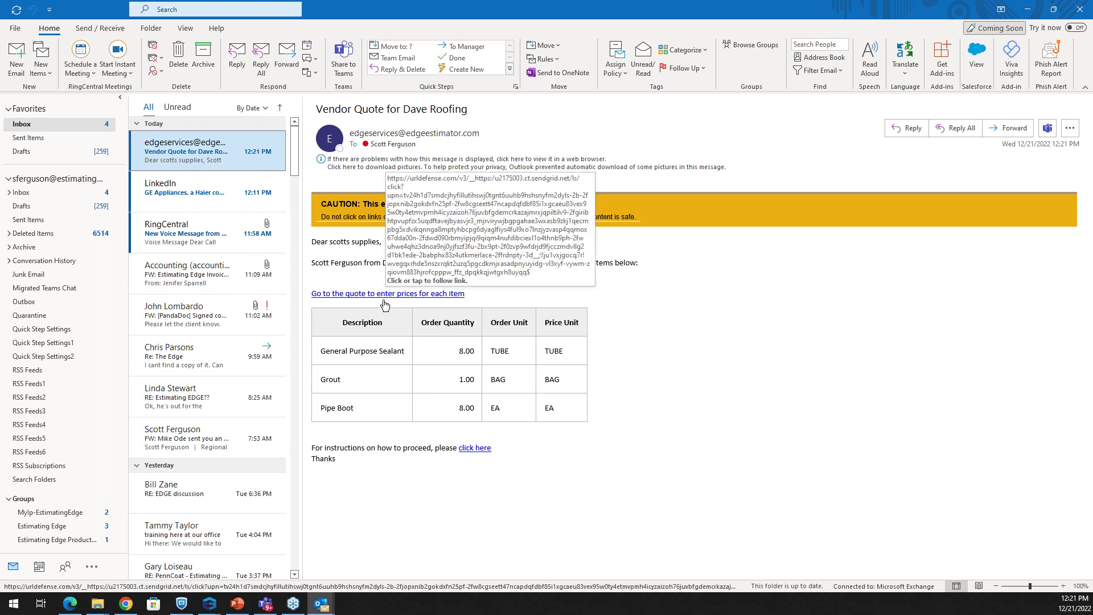
click(380, 295)
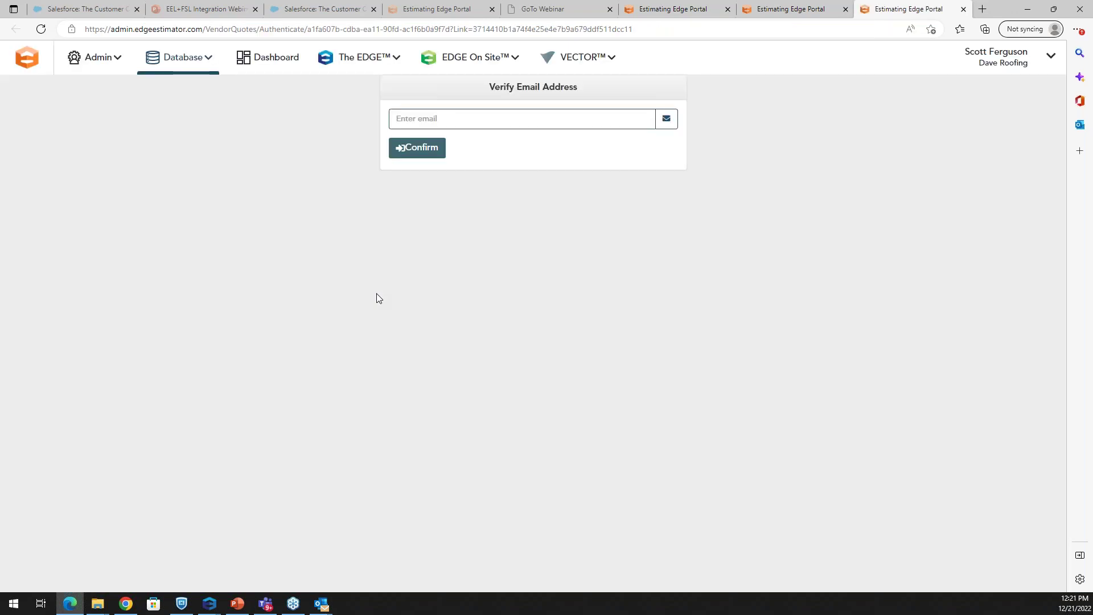
Verify access to the vendor quote by entering and confirming the vendor's email address
click(483, 121)
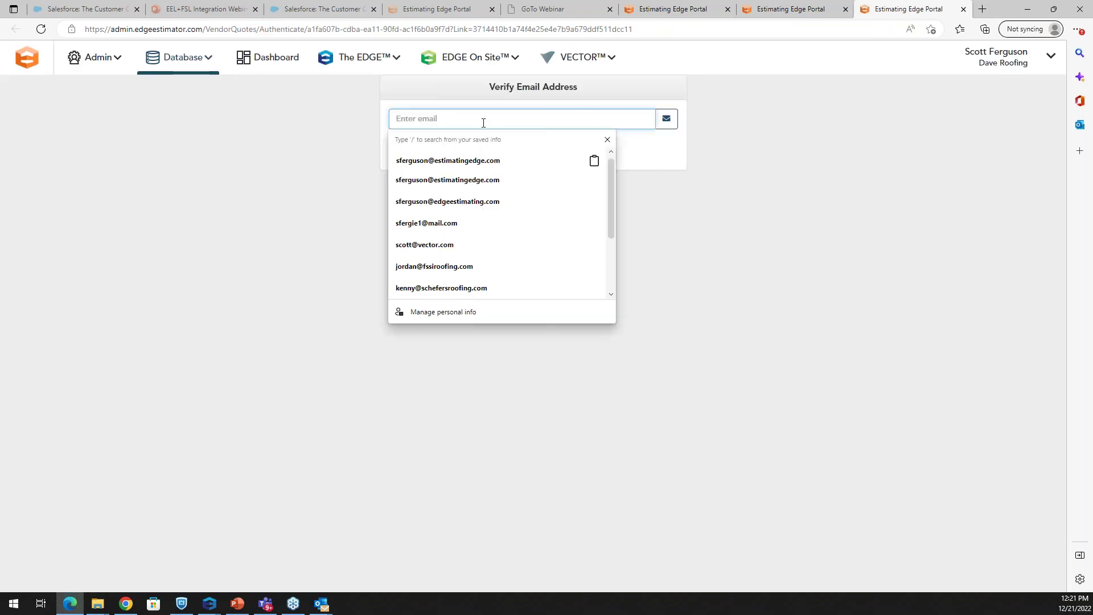
click(483, 161)
click(421, 151)
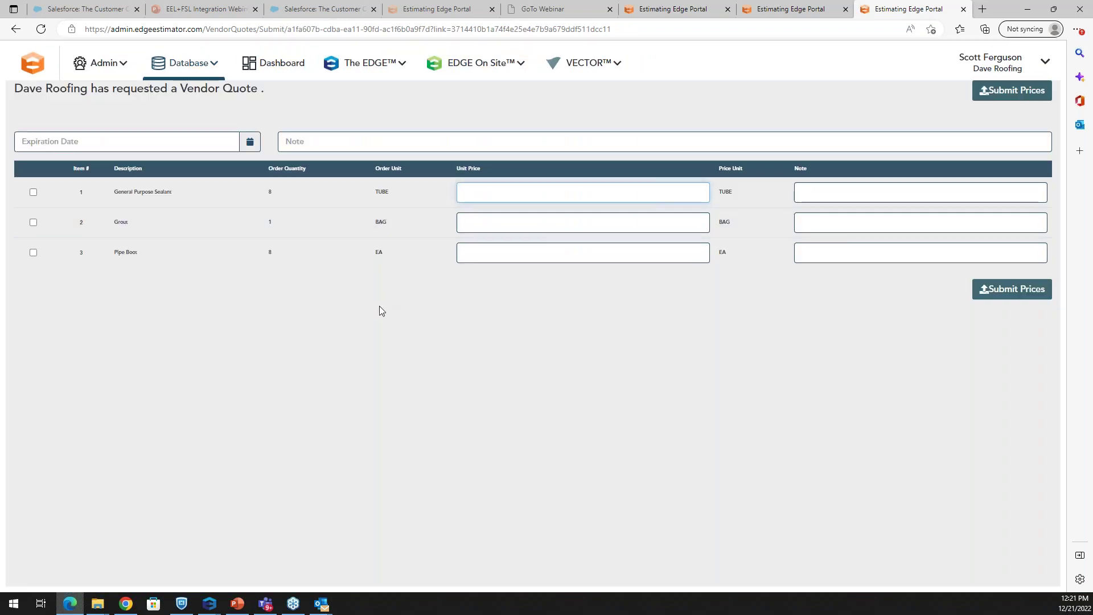
Set the vendor quote's expiration date to 02/11/2023
click(250, 142)
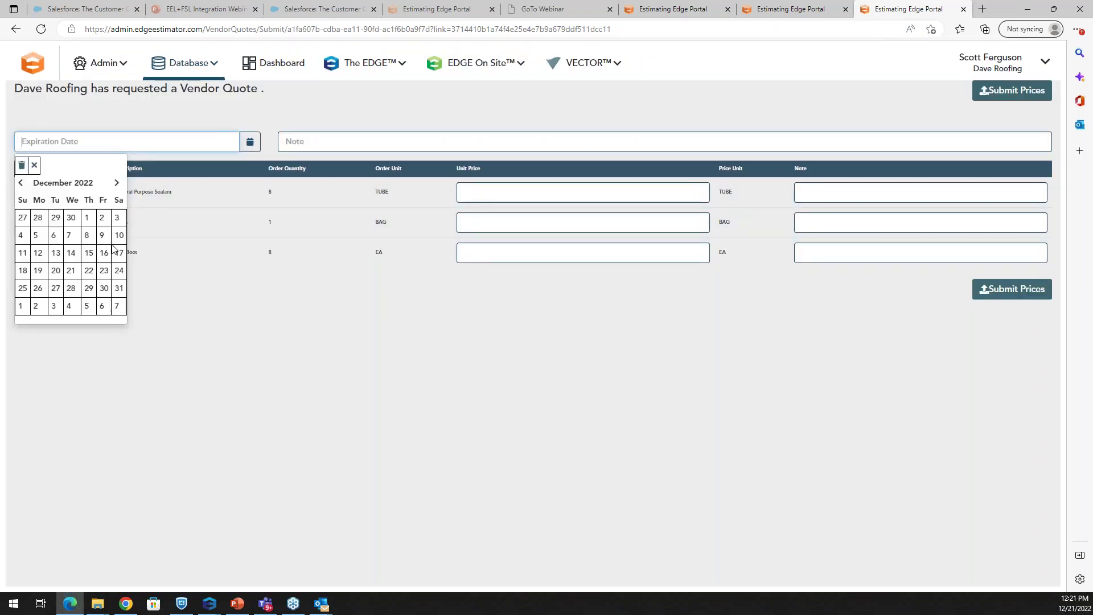
click(117, 183)
click(119, 305)
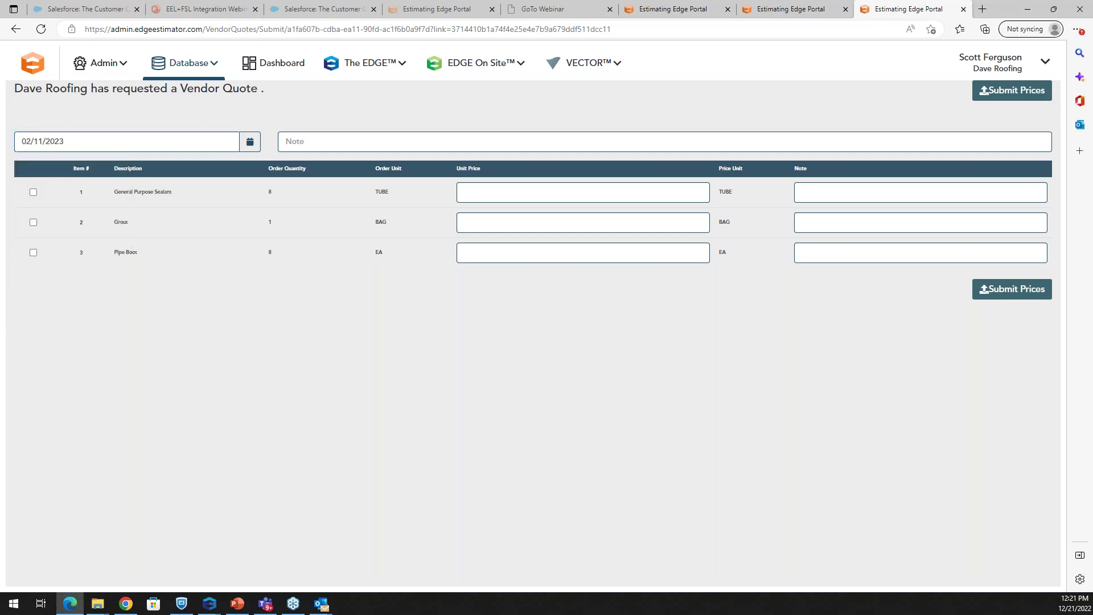
Enter unit prices of 24 for General Purpose Sealant, 14 for Grout and 16 for Pipe Boot, and submit them
click(504, 196)
text(24)
click(520, 222)
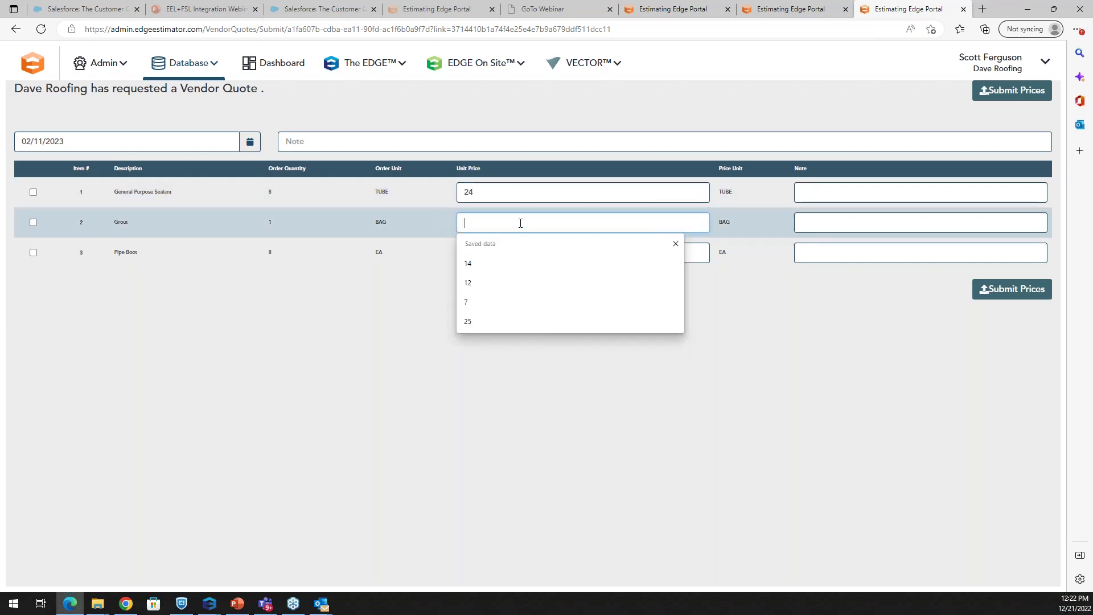
text(14)
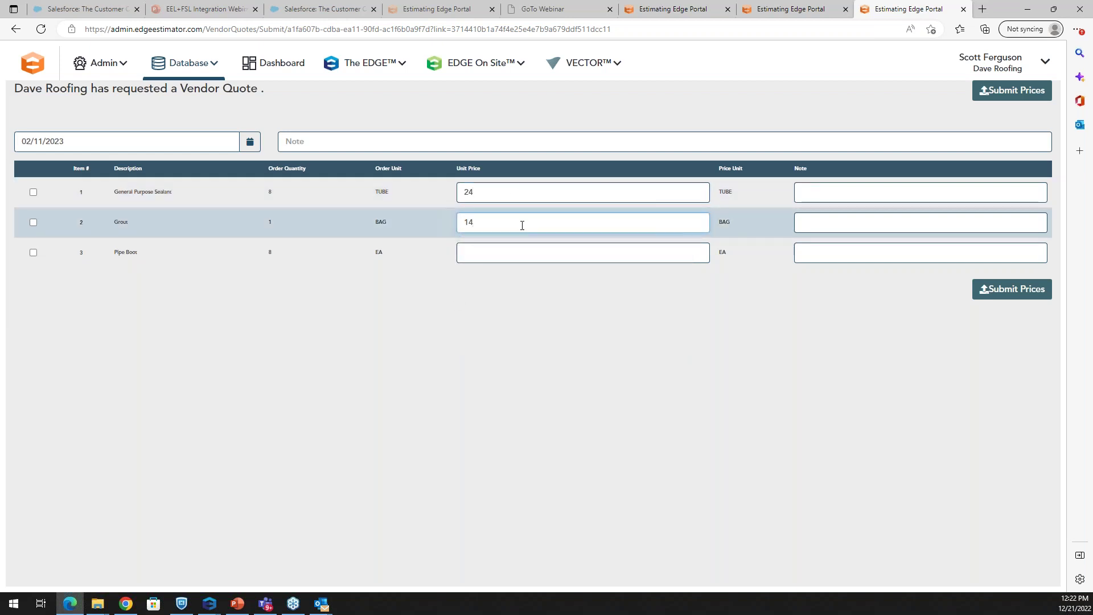
click(530, 249)
text(16)
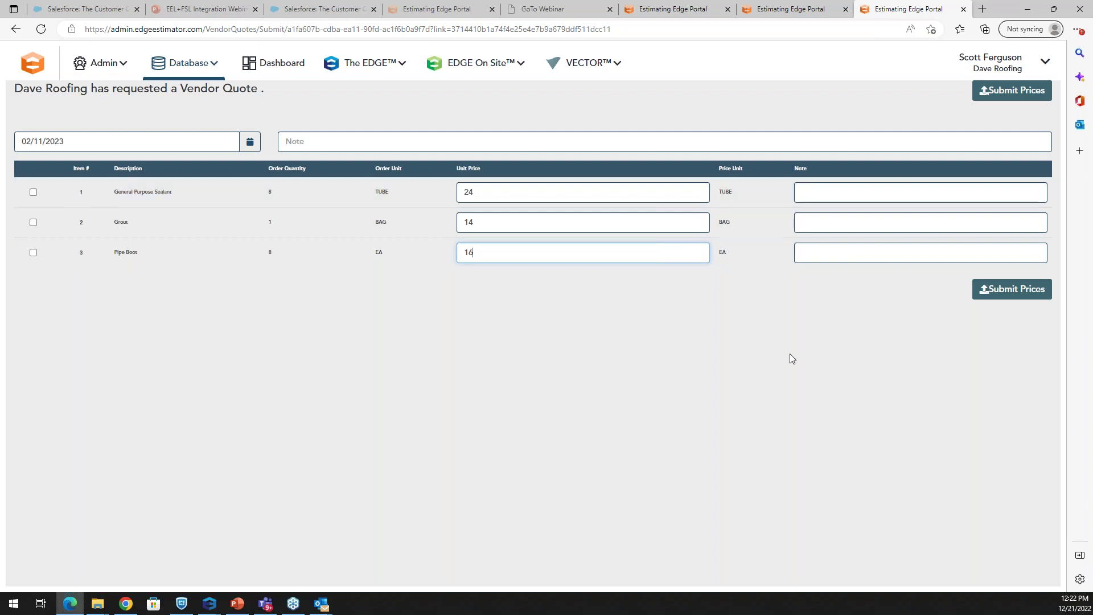
click(1010, 293)
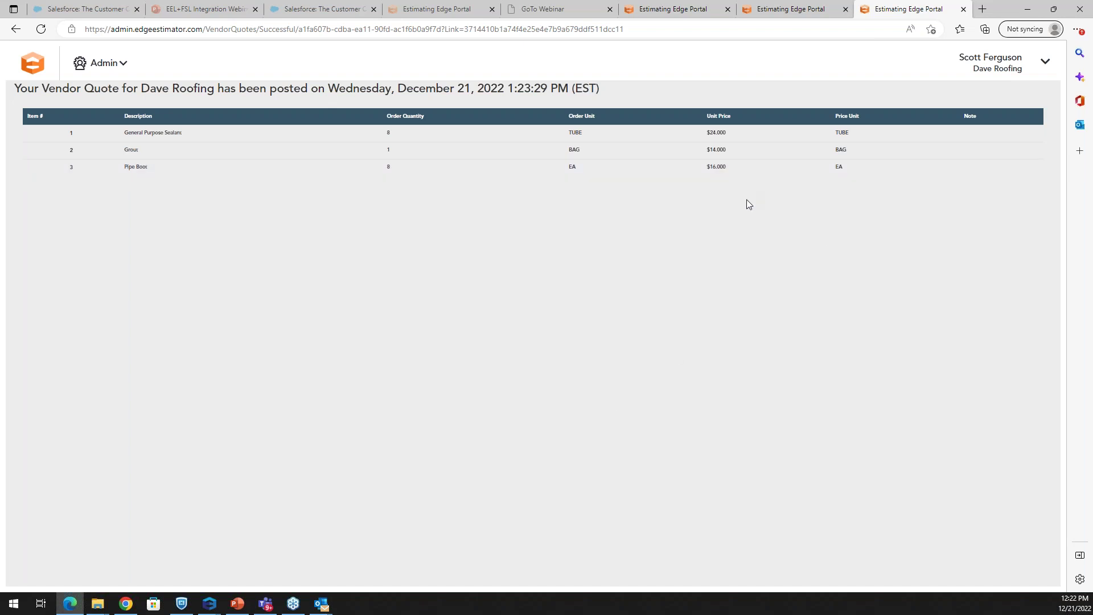
Close the extra portal tab and open the Vendor Quote Submittal email in Outlook
click(845, 10)
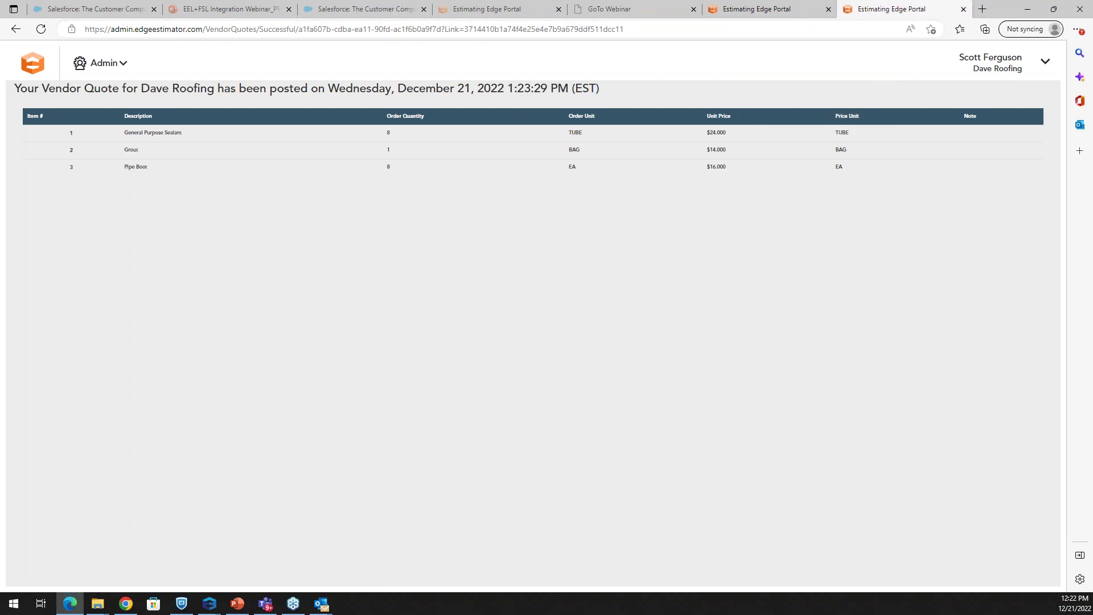
click(321, 603)
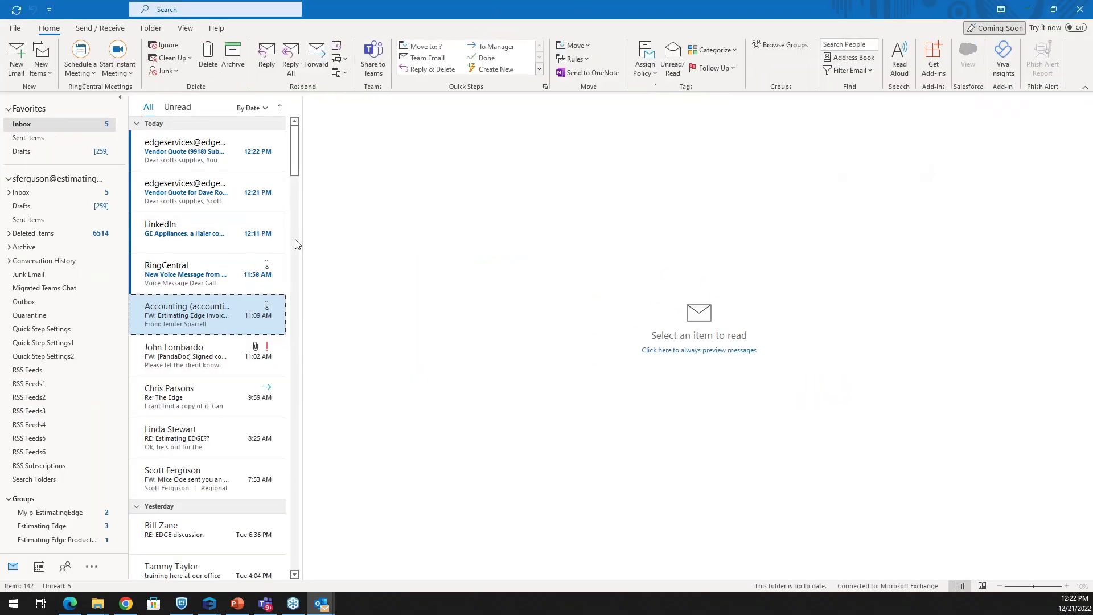
click(233, 154)
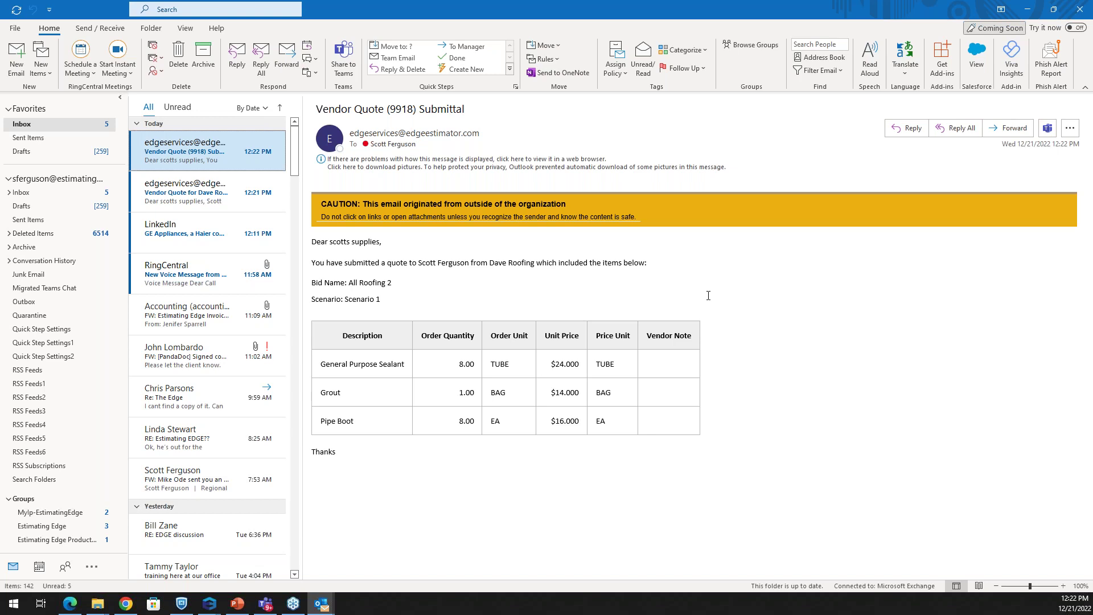
Switch back to the Dave Roofing window, open the submitted-prices notification for All Roofing 2, and apply the scotts supplies prices
mouse_move(218, 610)
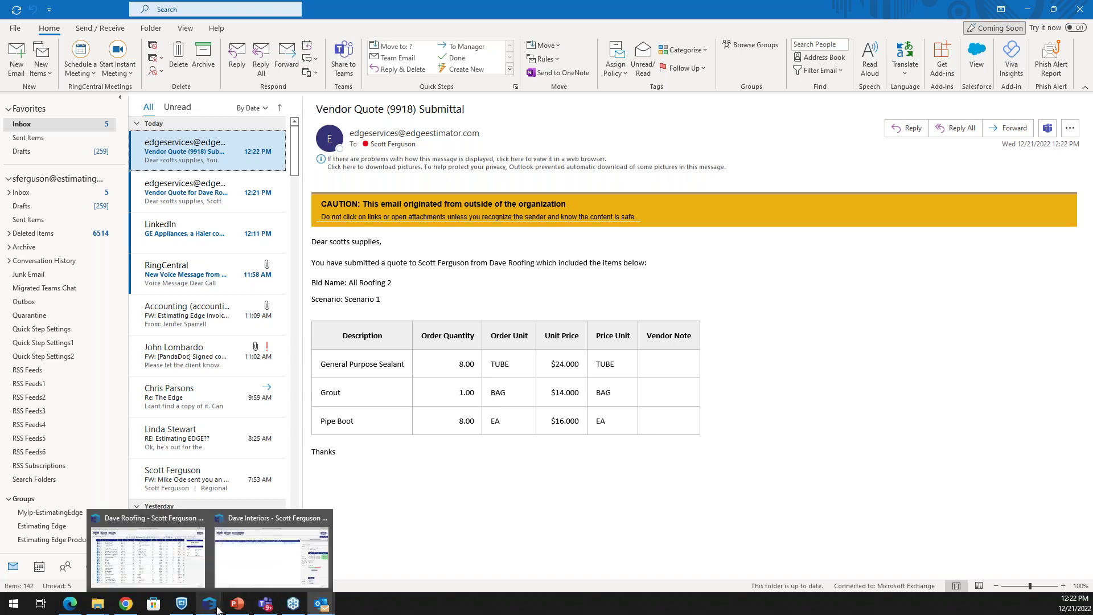
click(166, 545)
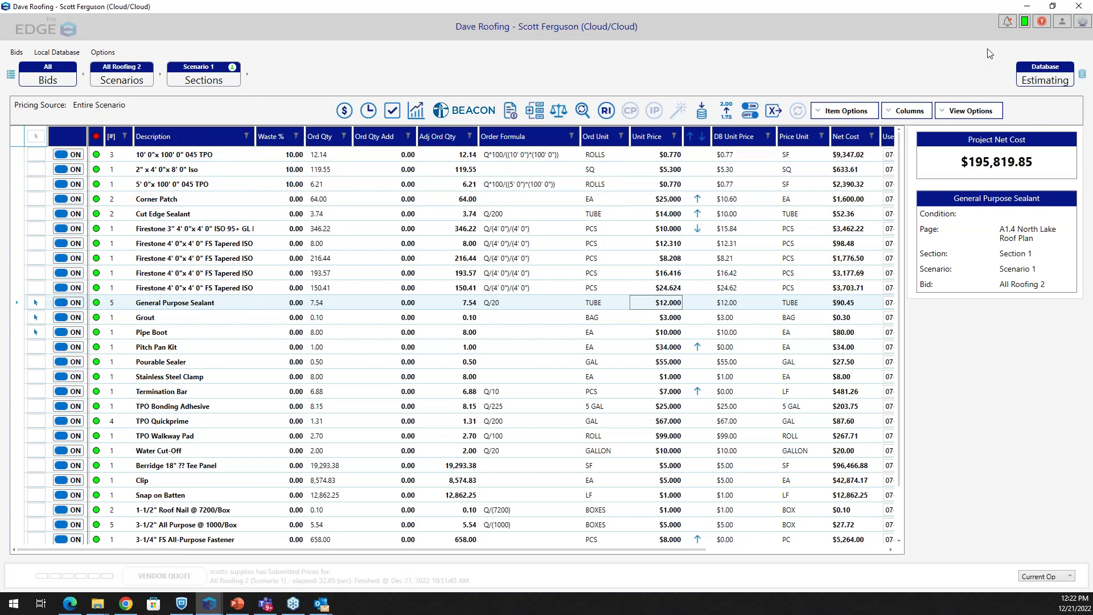
click(1007, 23)
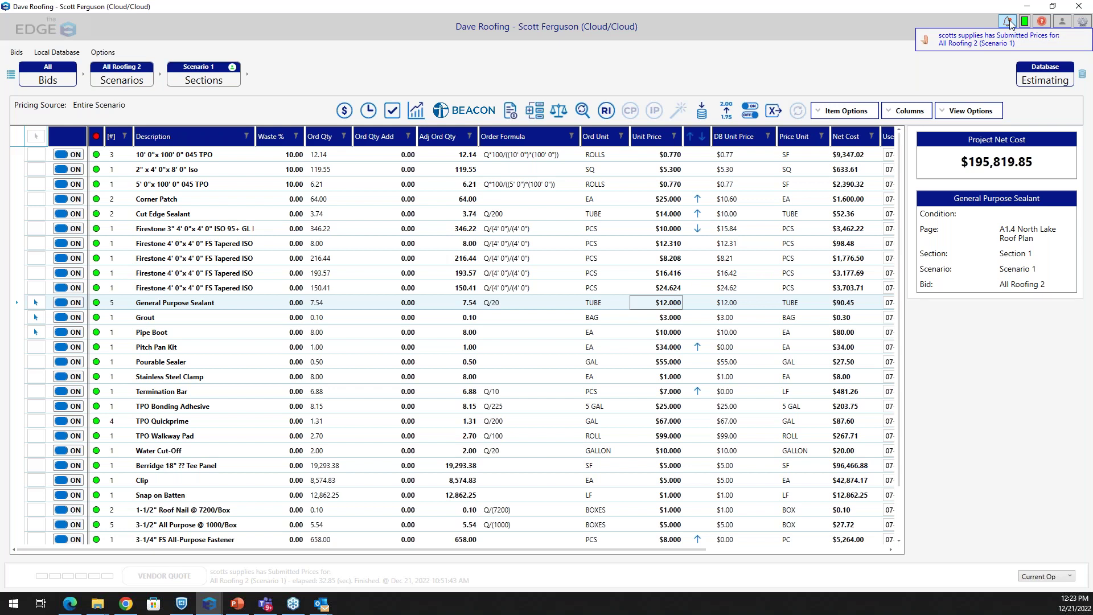
click(958, 40)
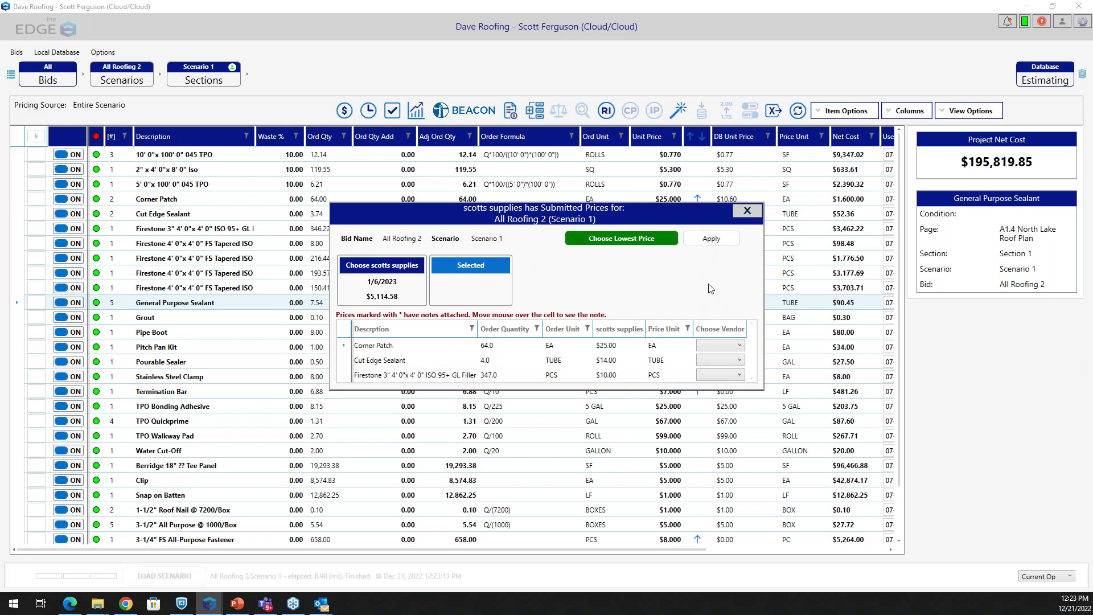
click(416, 271)
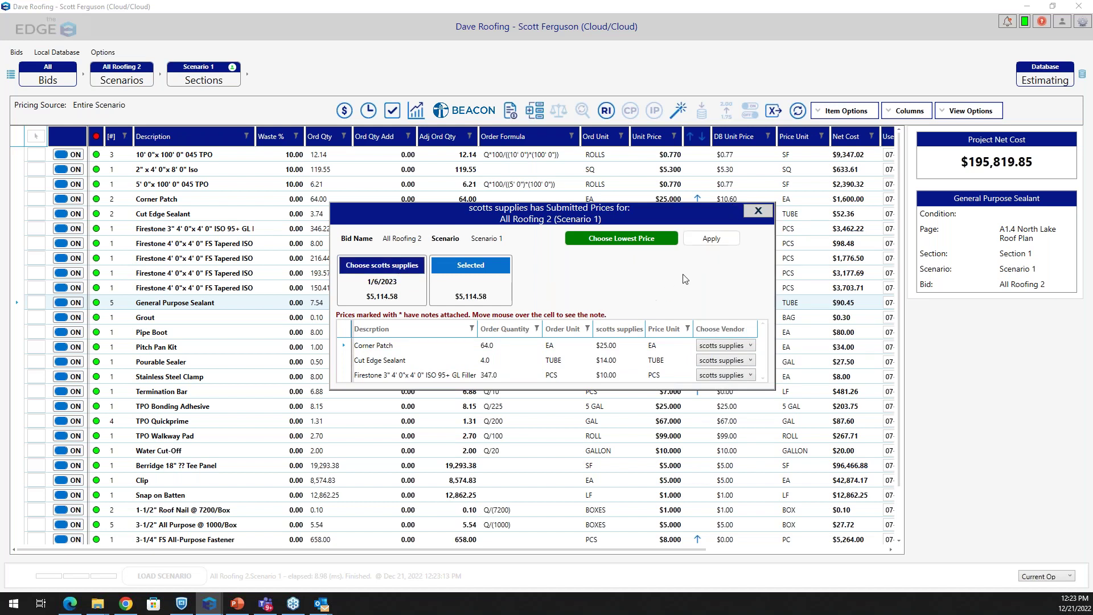
click(701, 239)
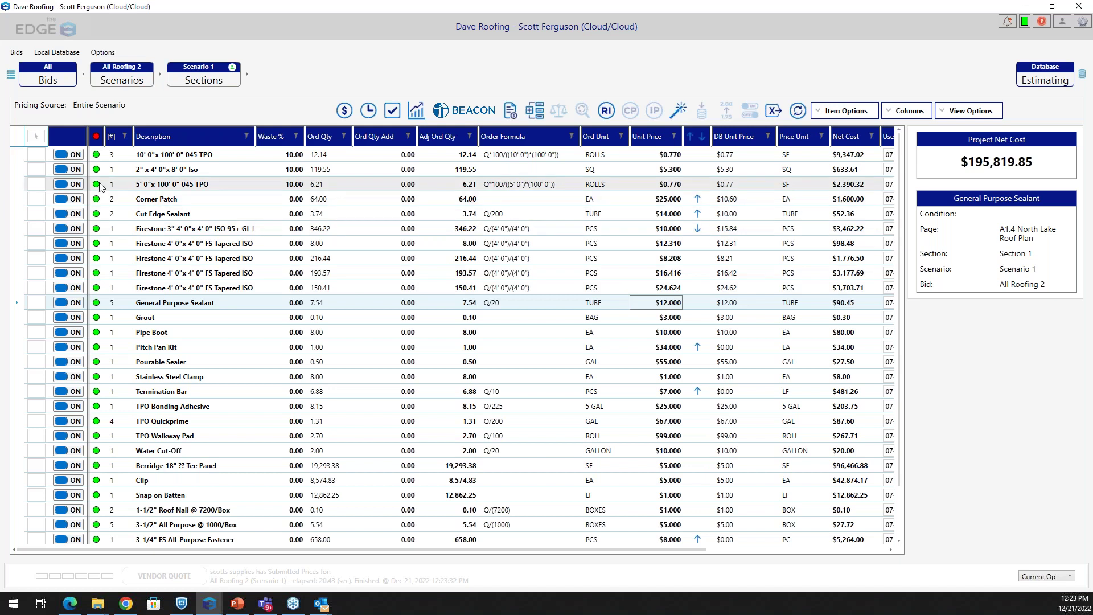
Mark the 5' 0"x 100' 0" 045 TPO item, view the fields available to send to the database, and close the dialog without sending
click(40, 182)
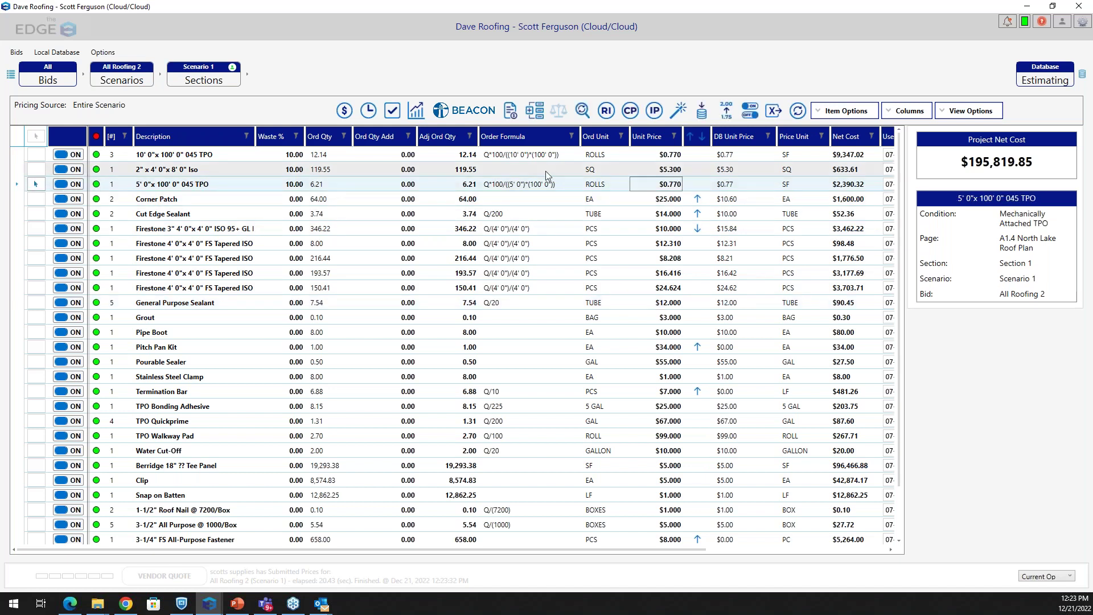
click(702, 112)
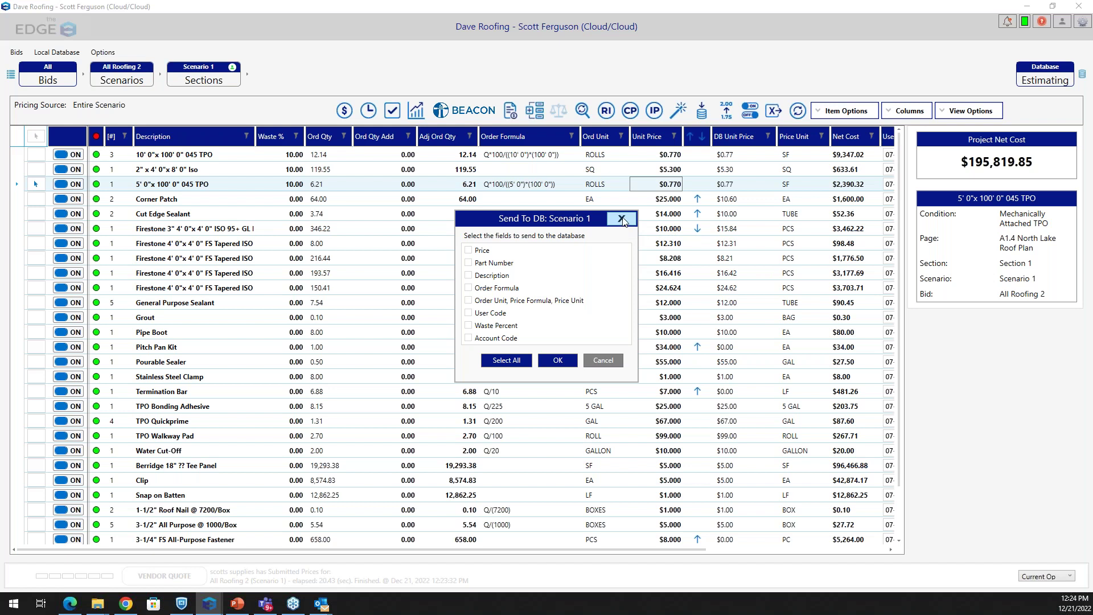
click(621, 219)
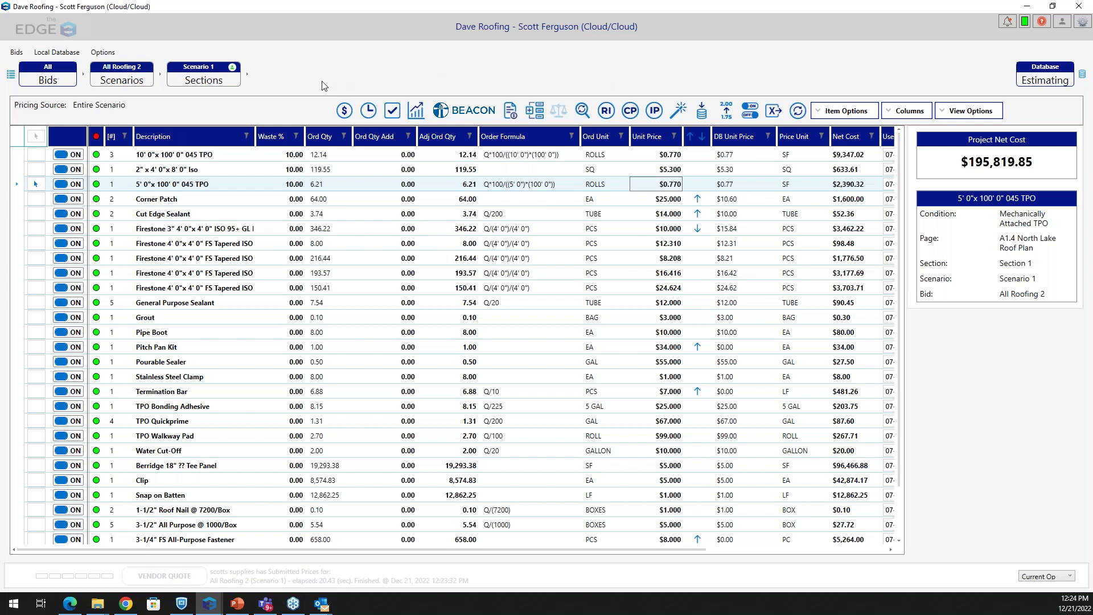
Return to Scenario 1's sections and view material pricing for the entire scenario
click(227, 79)
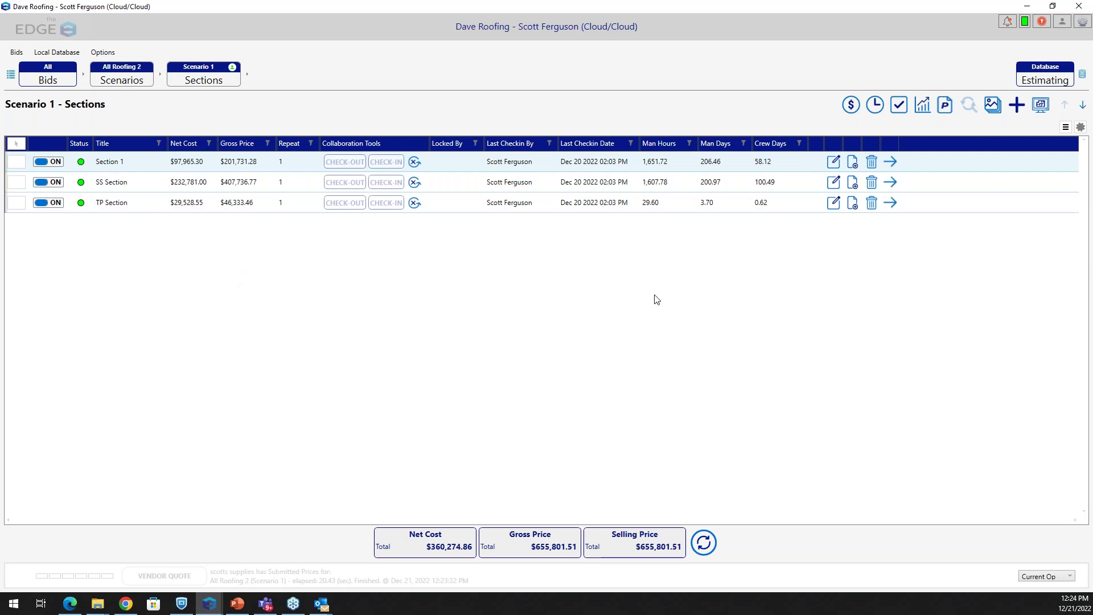
click(850, 105)
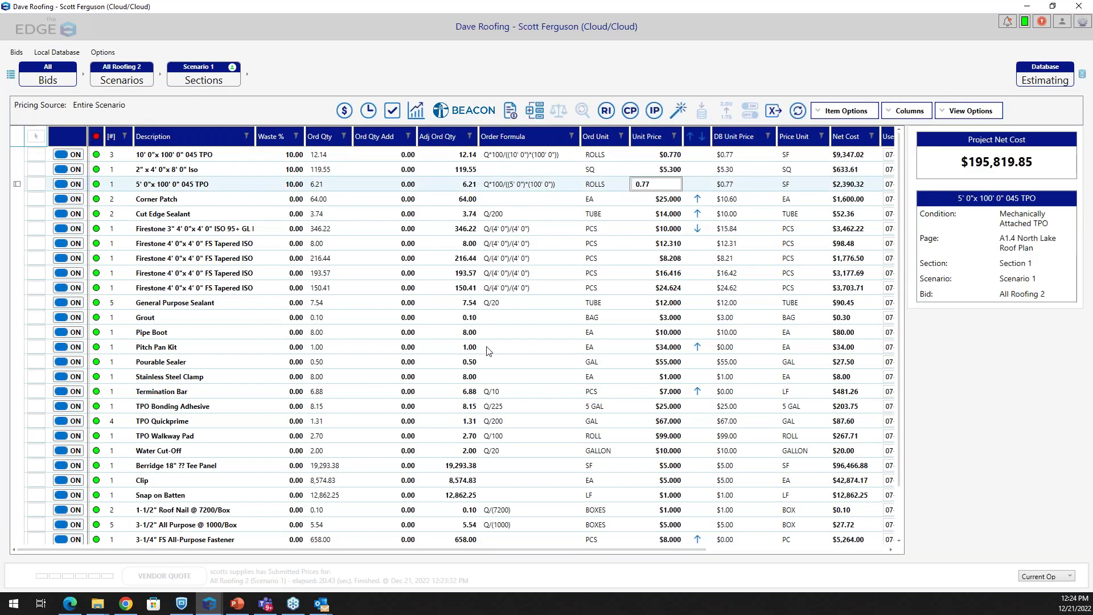
scroll(521, 239, down, 1)
scroll(426, 193, up, 1)
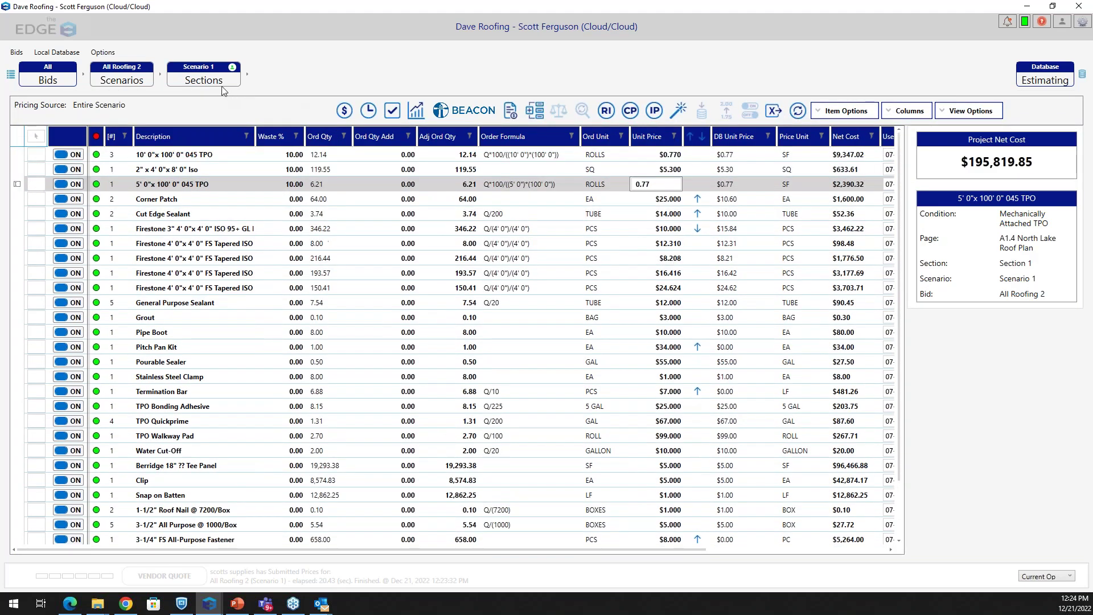
Mark Section 1 in the sections list, view its material pricing, and switch the pricing source back to the entire scenario
click(216, 83)
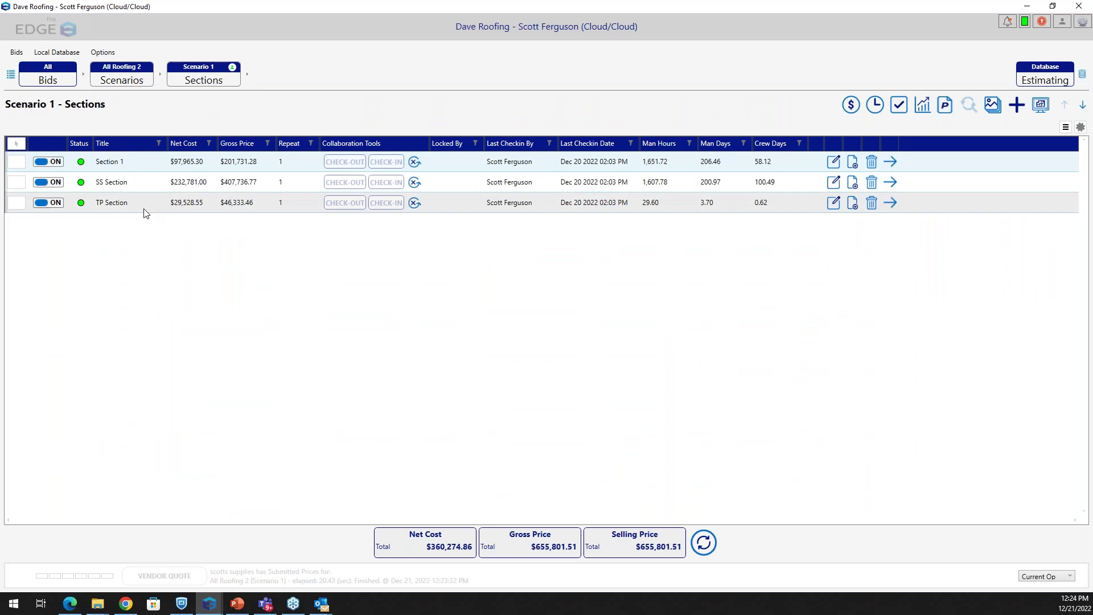
click(17, 163)
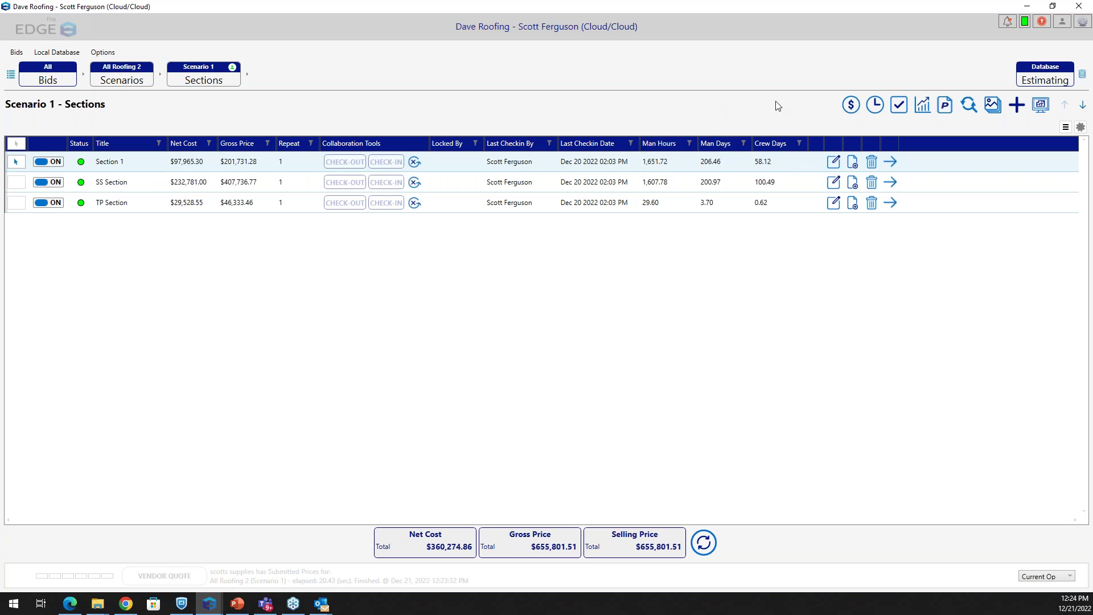
click(855, 104)
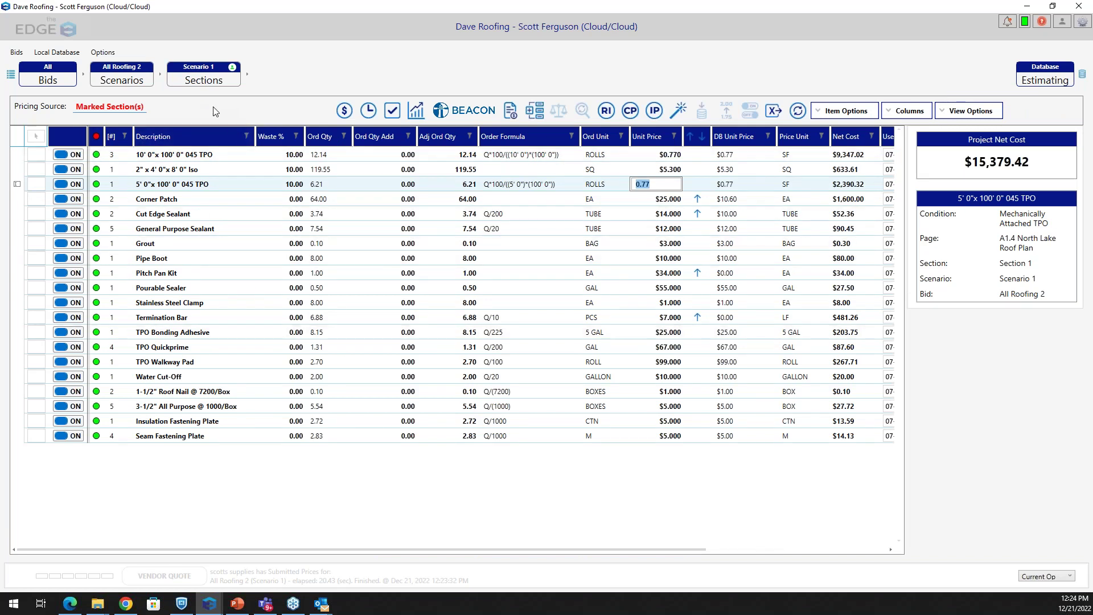
click(101, 110)
click(101, 110)
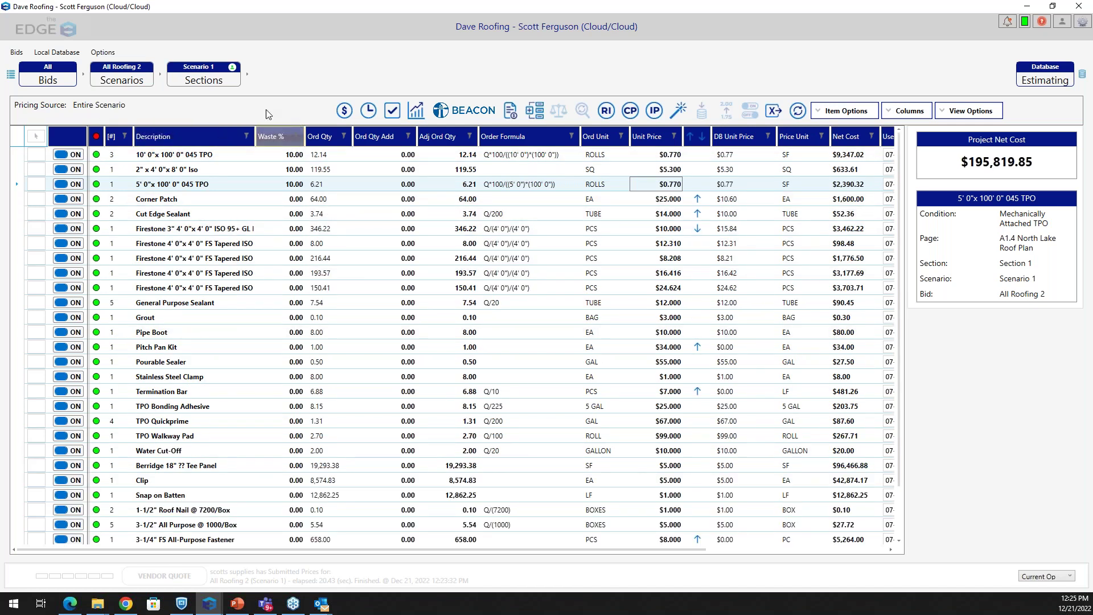
Mark SS Section, review its labor and price summary, and switch the summary to the entire scenario
click(210, 82)
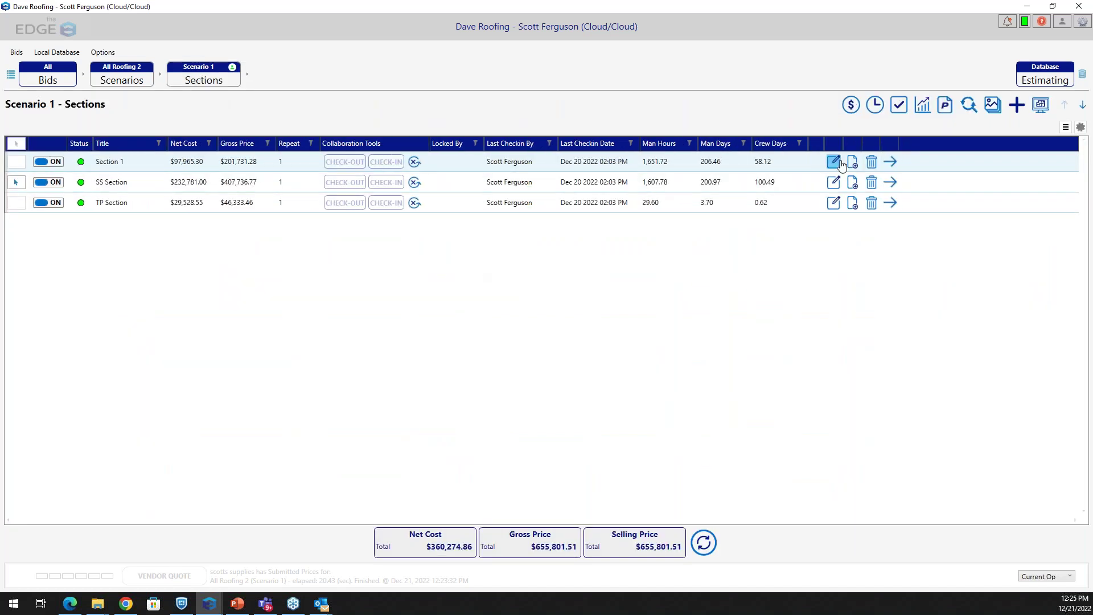
click(877, 105)
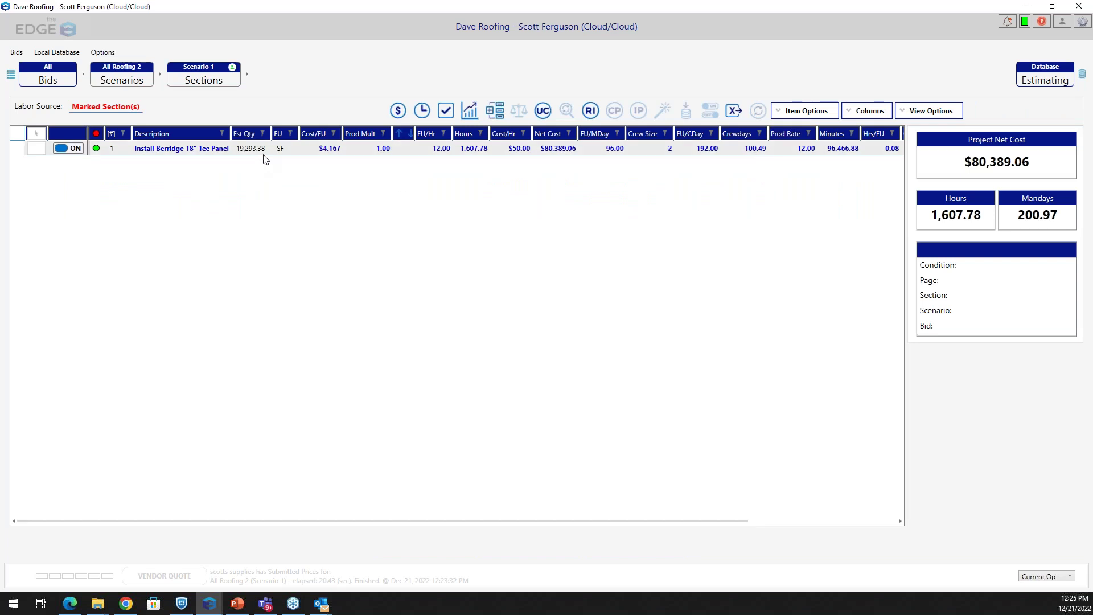
click(447, 112)
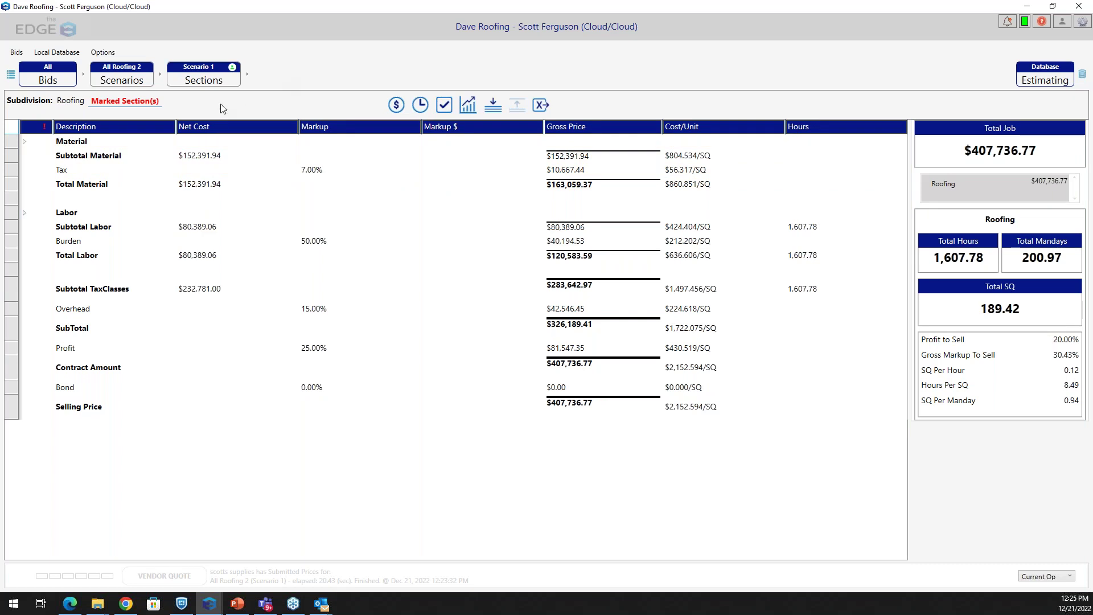
click(117, 102)
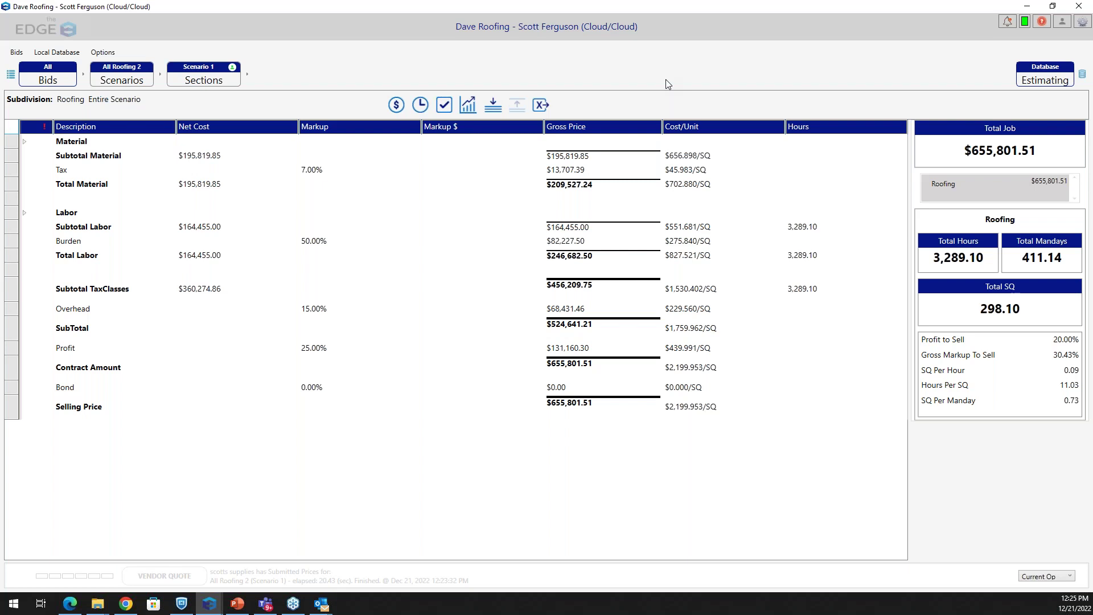
Open the scenario's takeoff drawing and add the Pitch Pan condition from the TPO Group to the A1.4 North Lake Roof Plan page
click(218, 85)
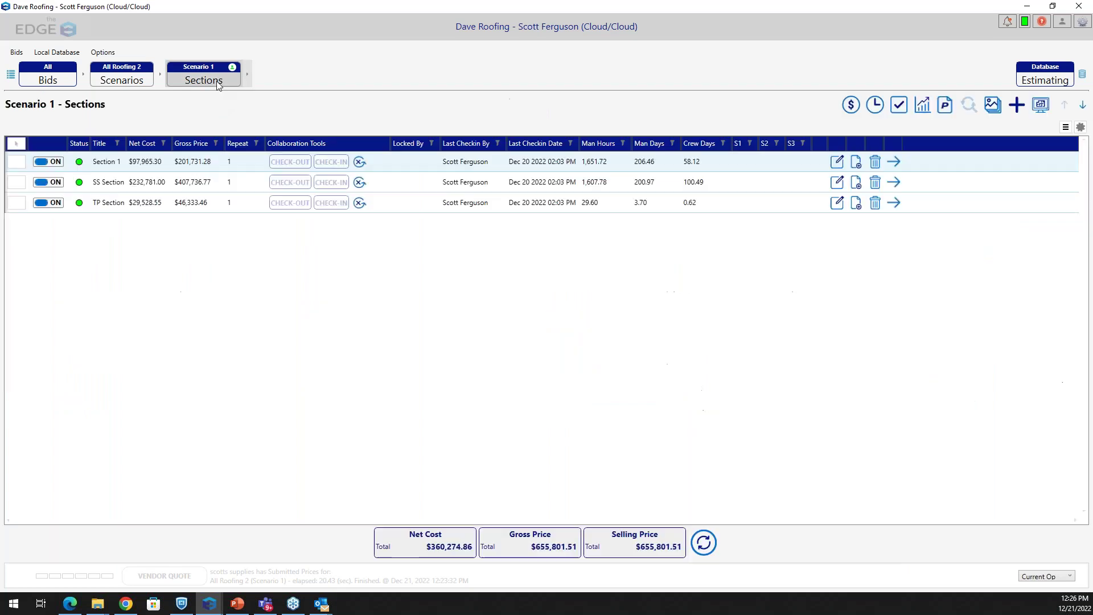
click(1040, 104)
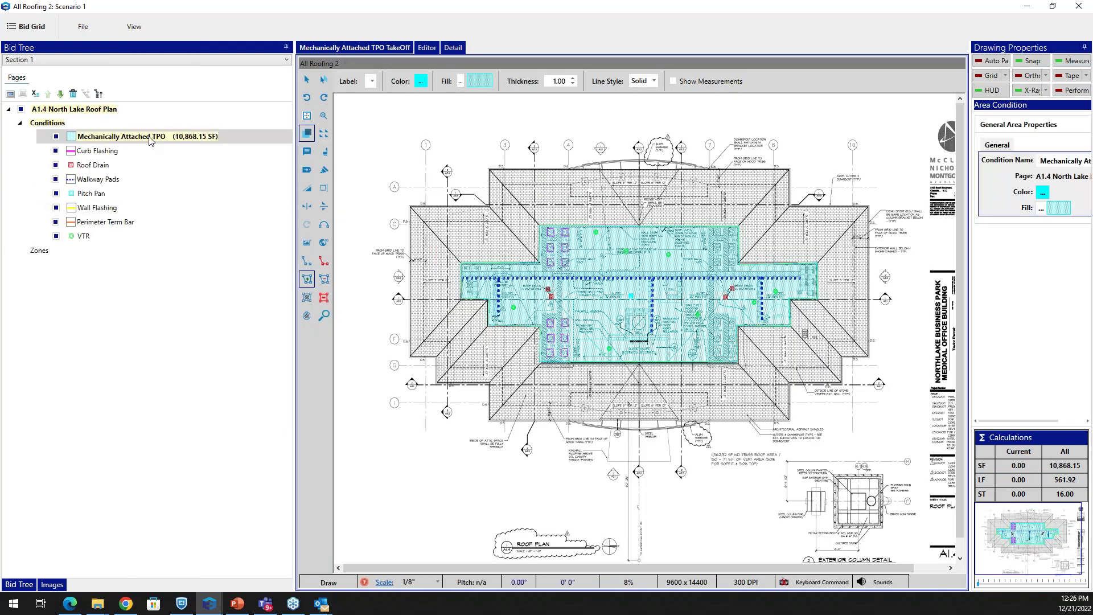
click(61, 124)
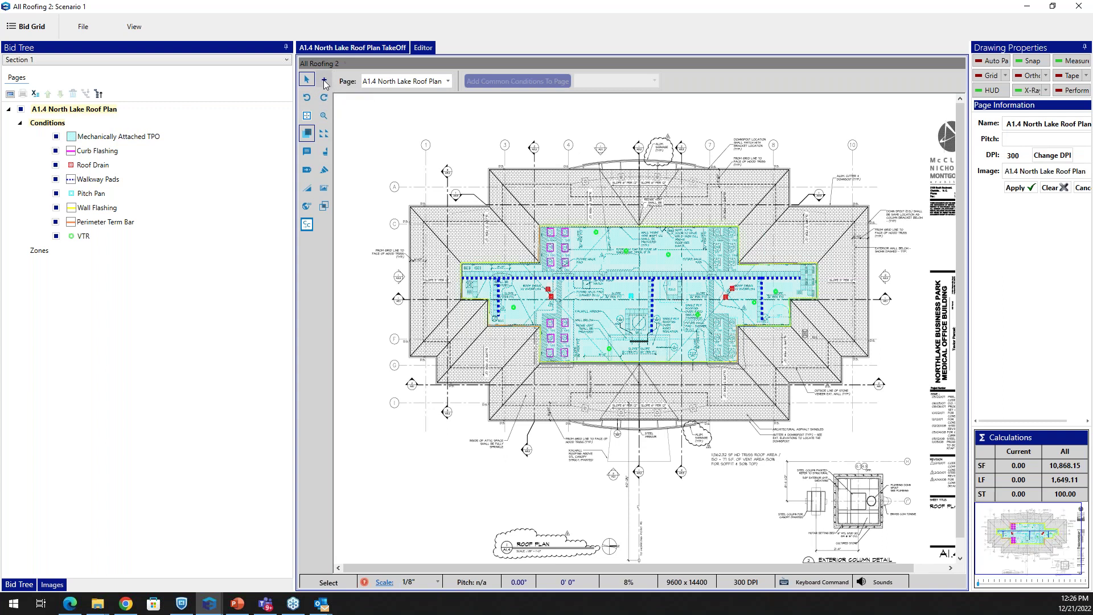
click(324, 80)
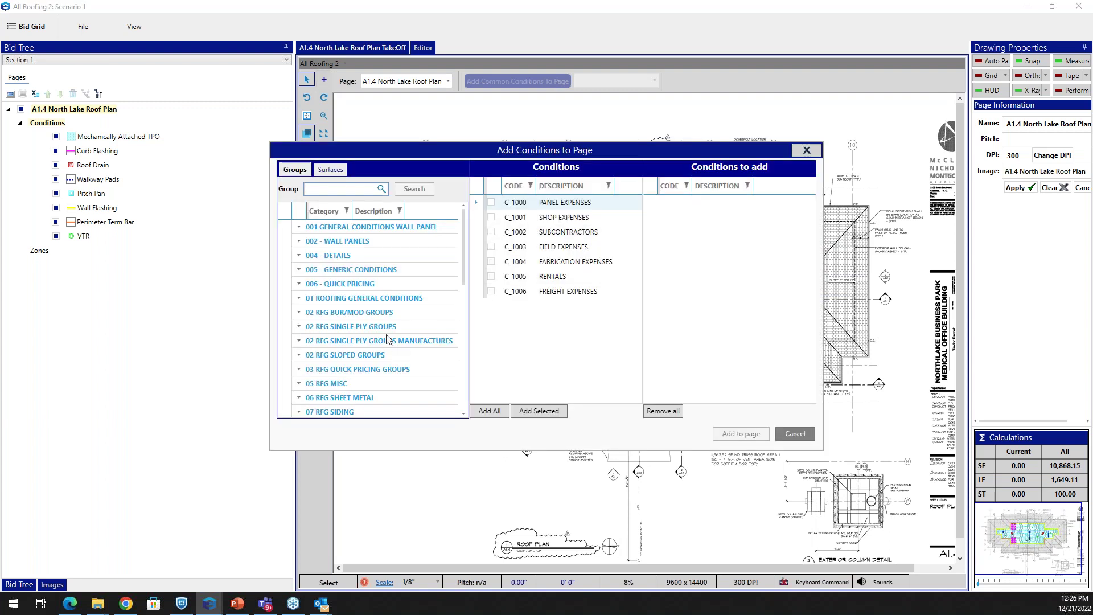
click(388, 327)
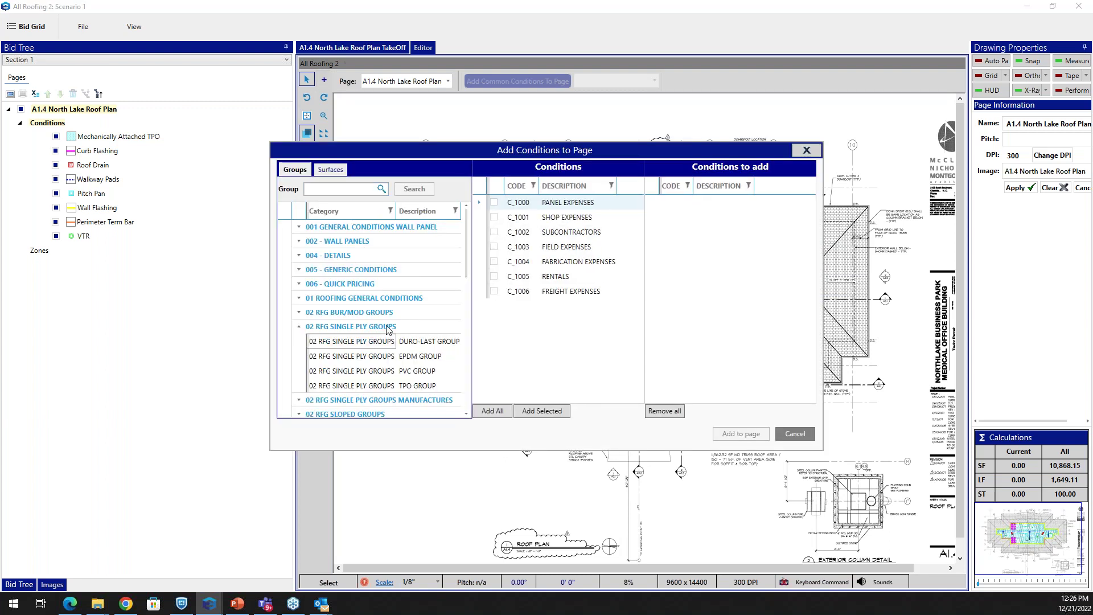
click(399, 386)
click(494, 365)
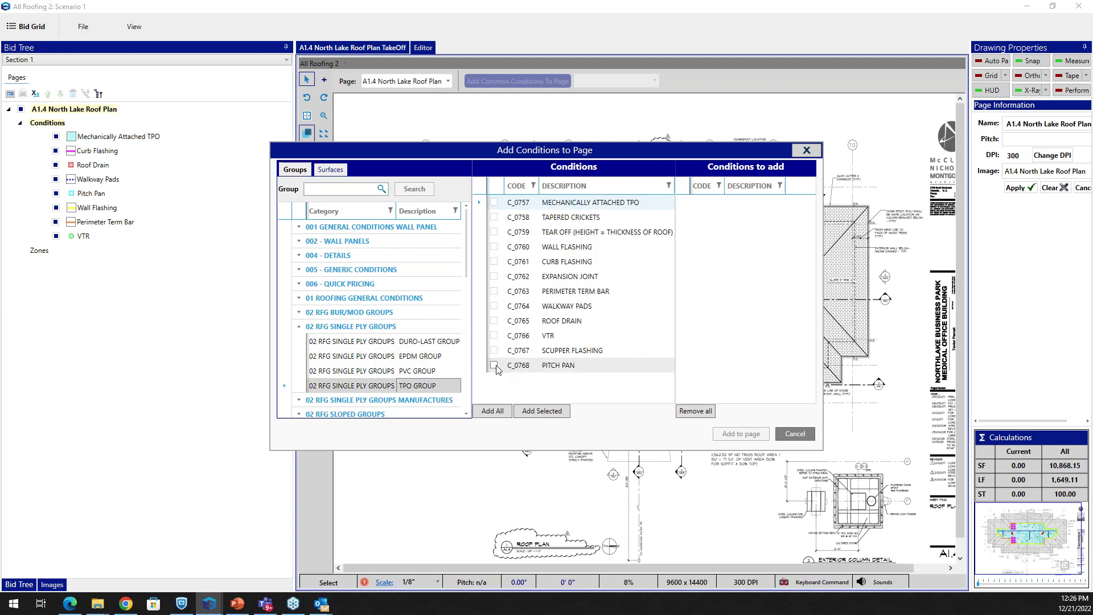
click(538, 411)
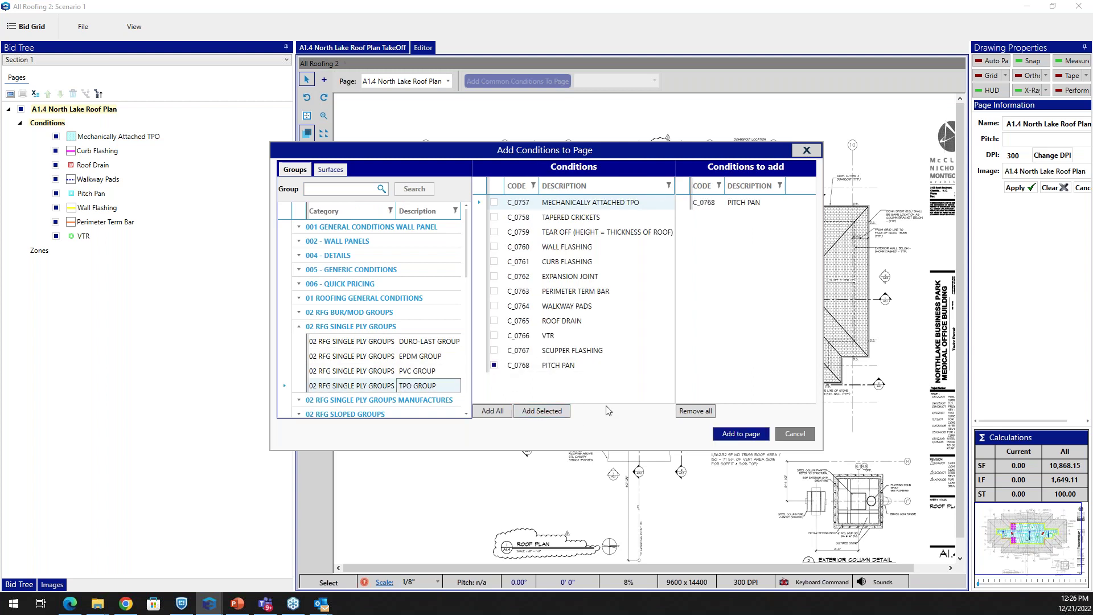
click(731, 435)
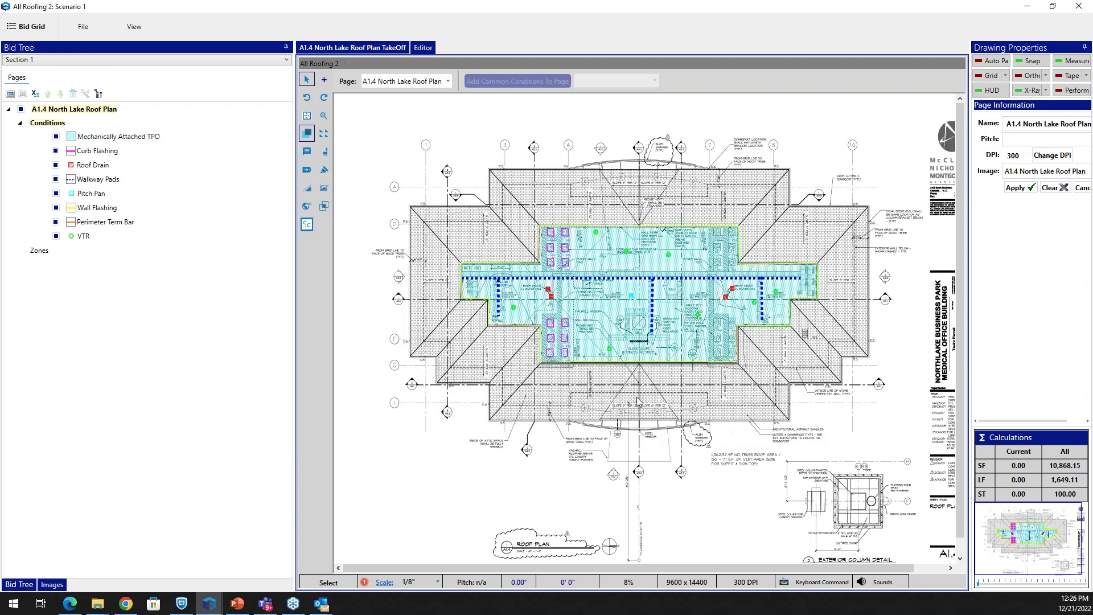
Place one count of the new Pitch Pan condition on the upper middle of the TPO roof area and close the takeoff
click(102, 151)
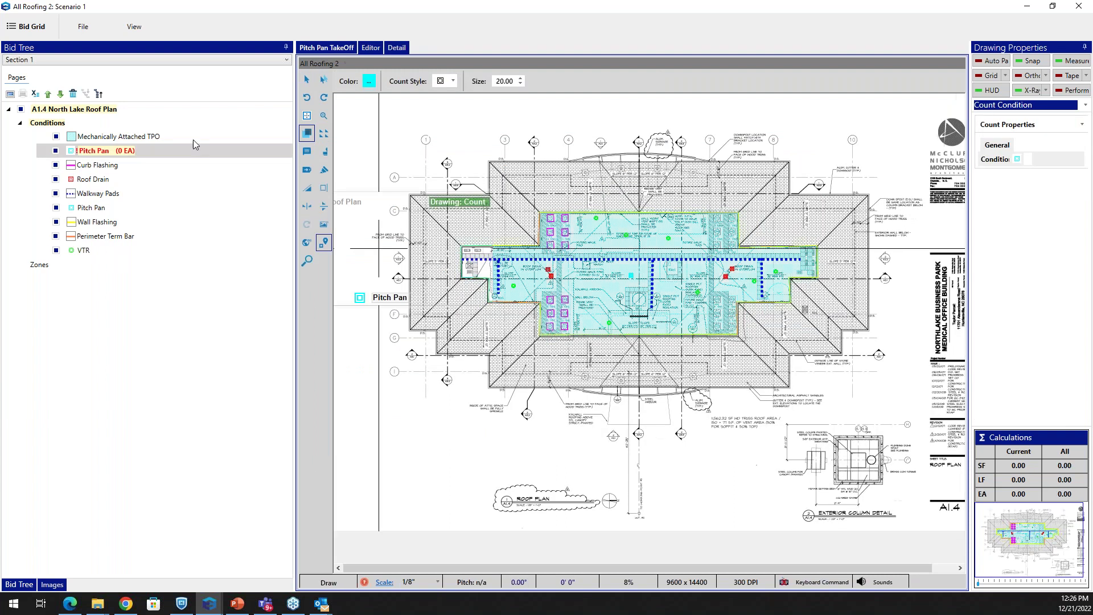
click(619, 245)
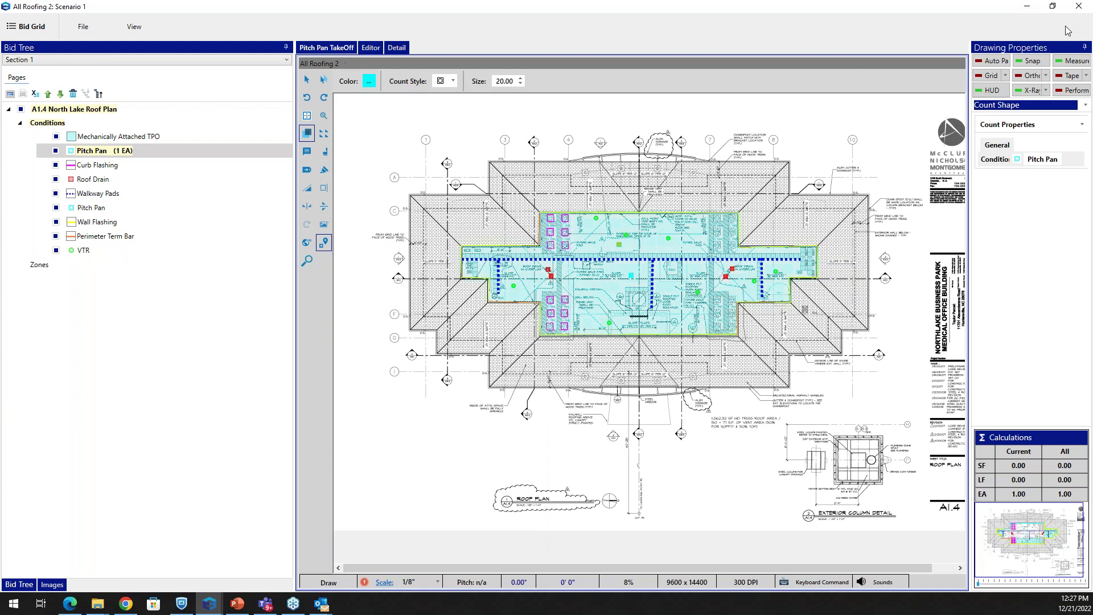
click(1080, 7)
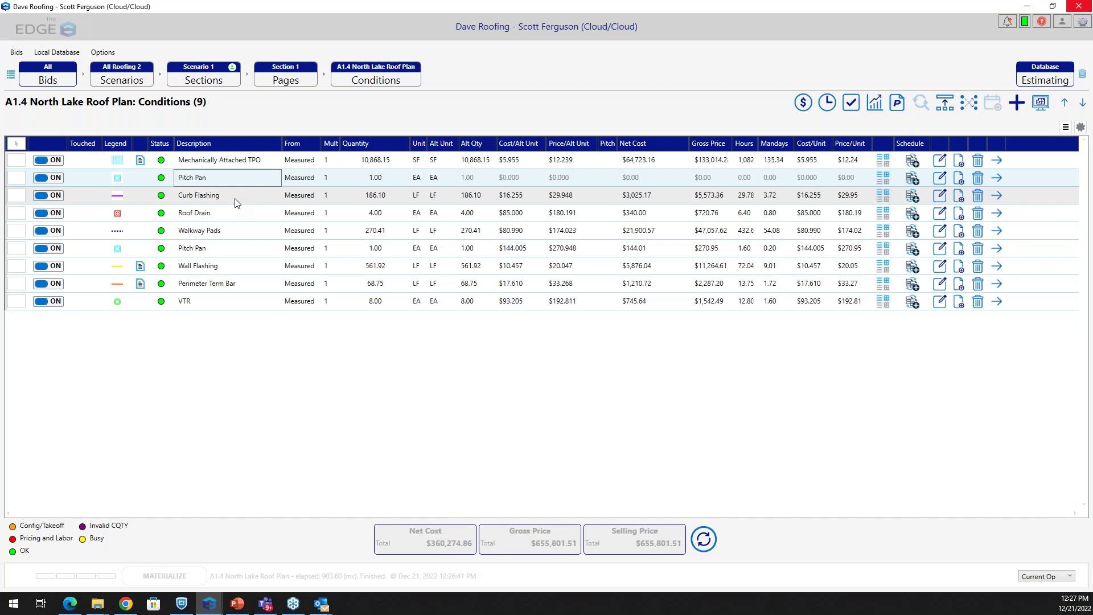
Move the new Pitch Pan condition above Mechanically Attached TPO to the head of the page's conditions list
click(236, 233)
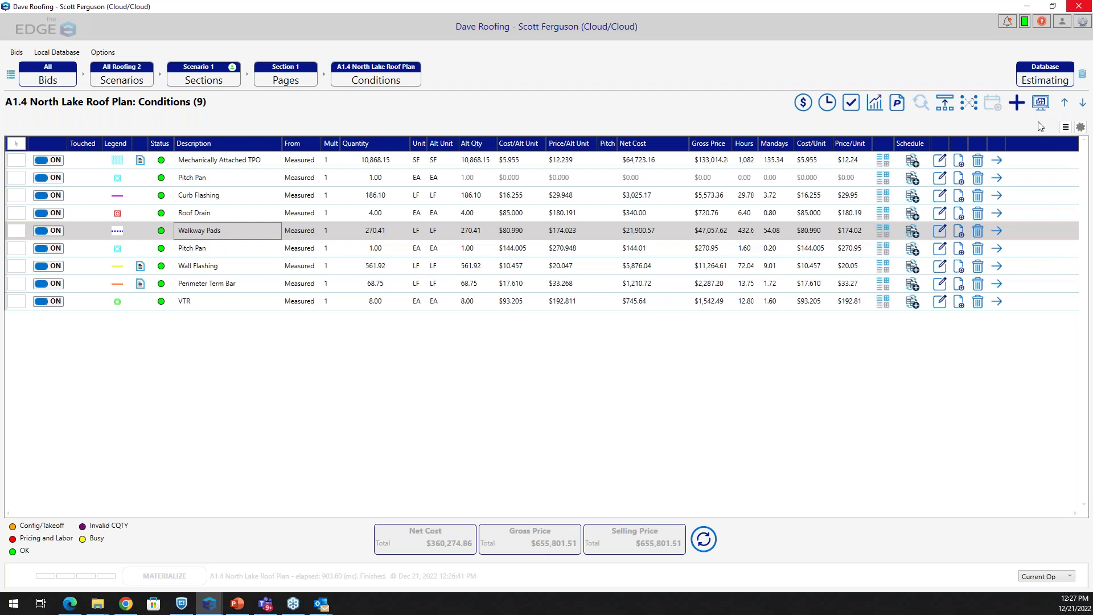
click(236, 180)
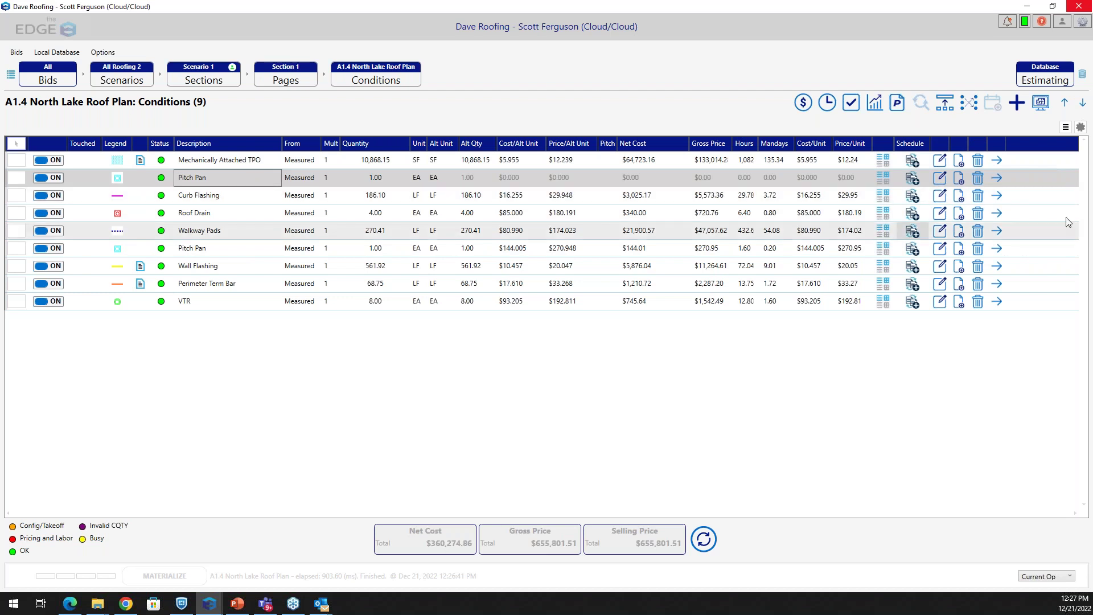
click(1082, 104)
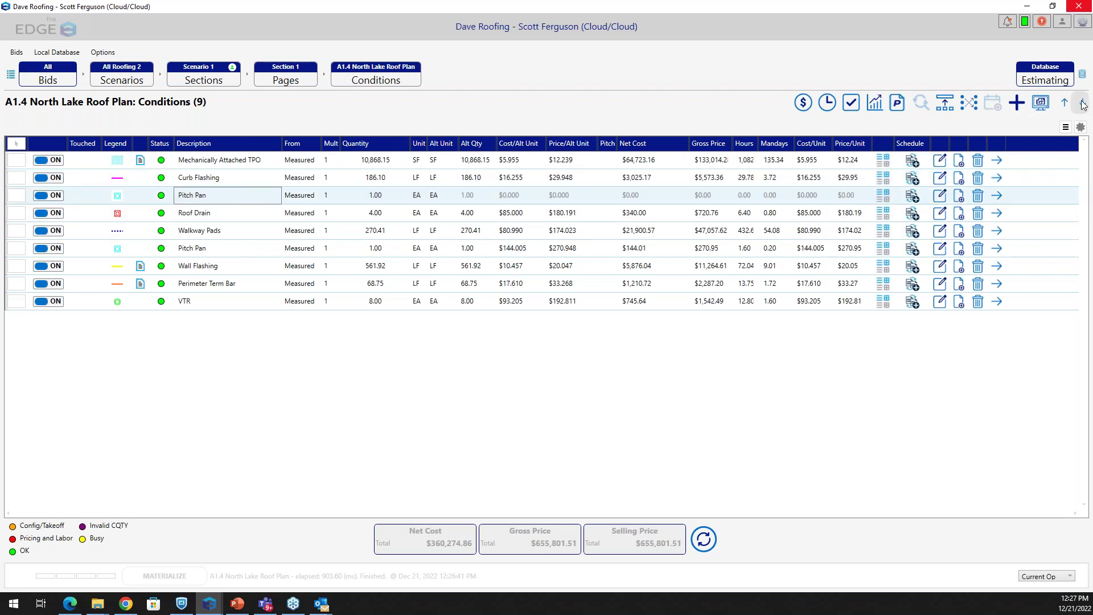
click(1065, 104)
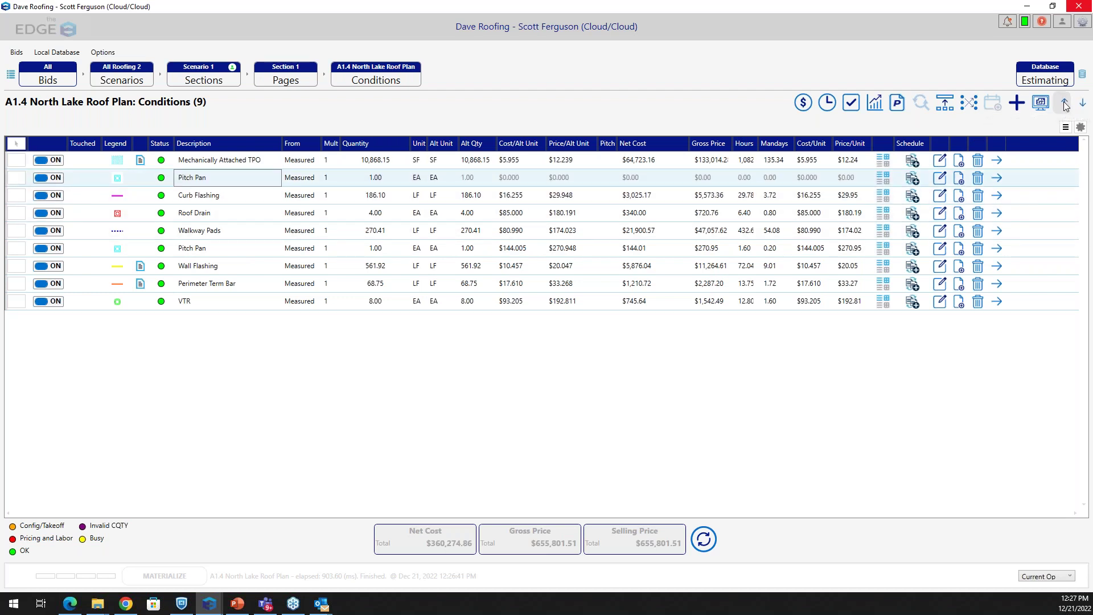
click(1064, 104)
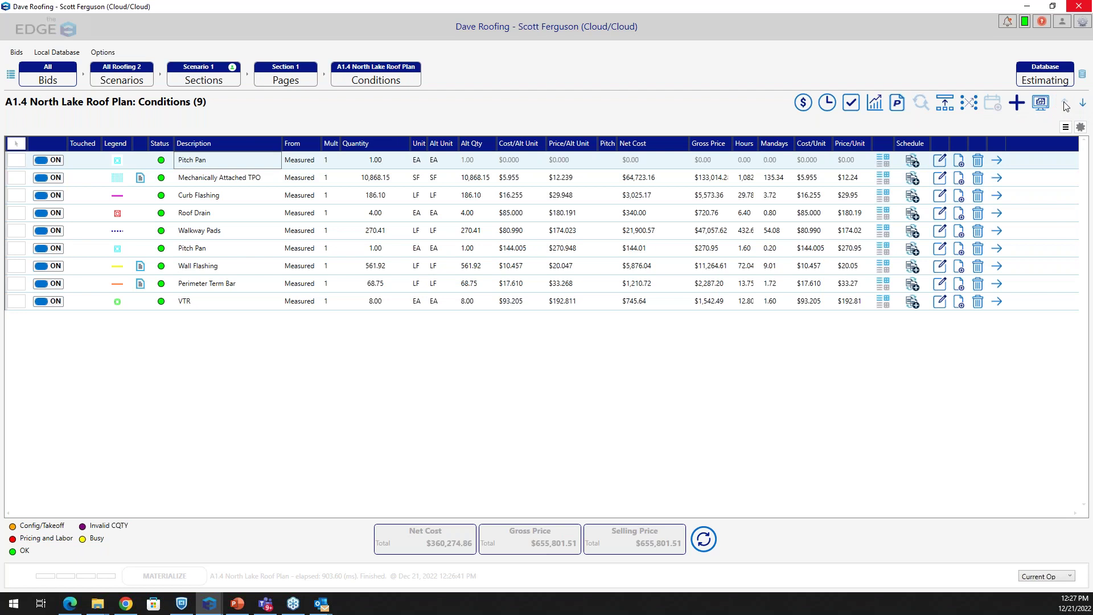